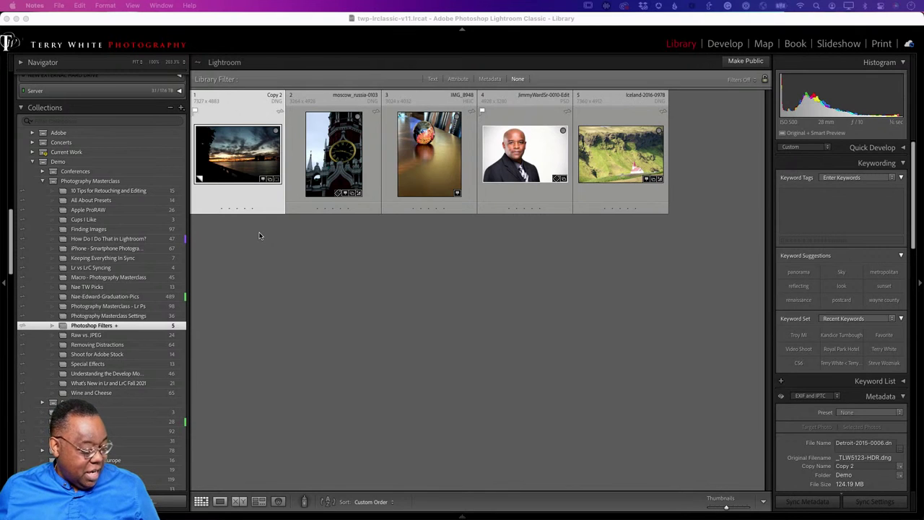
Send the Detroit sunset photo from Lightroom Classic to Photoshop 2022 with Edit In.
click(229, 160)
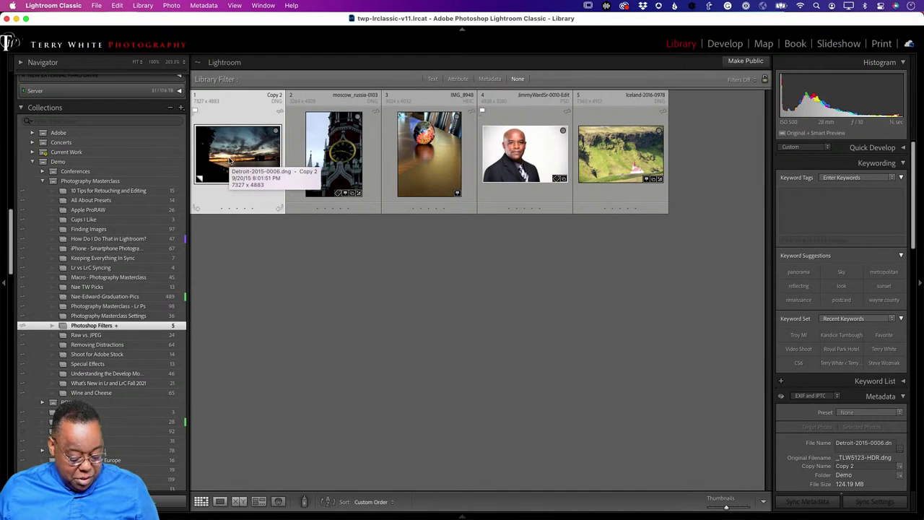
right_click(230, 160)
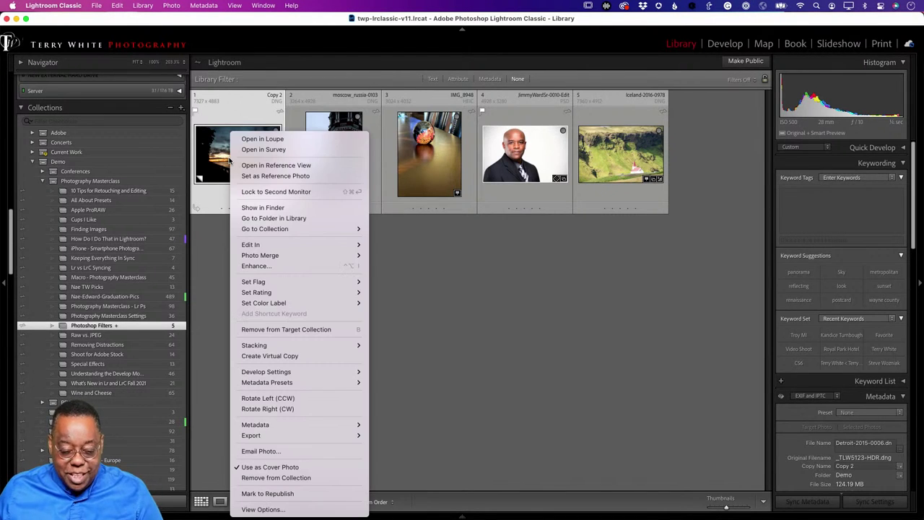
mouse_move(255, 245)
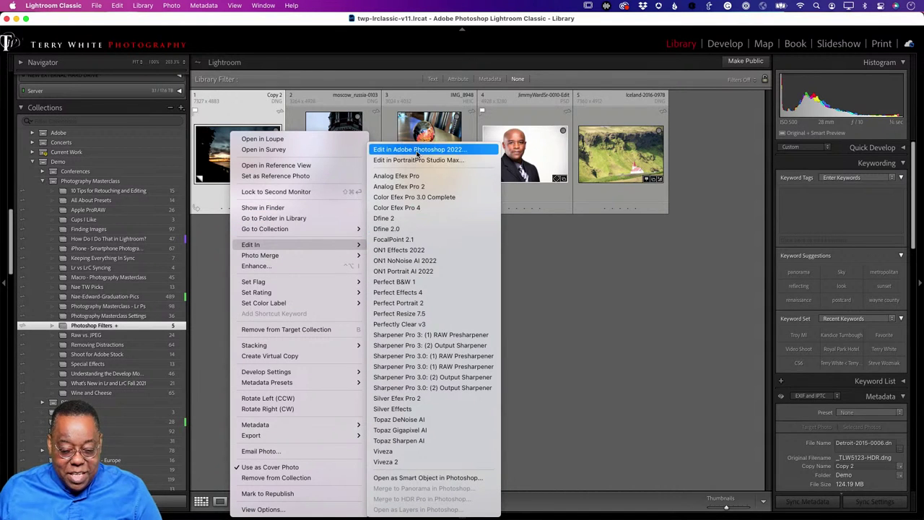
click(417, 151)
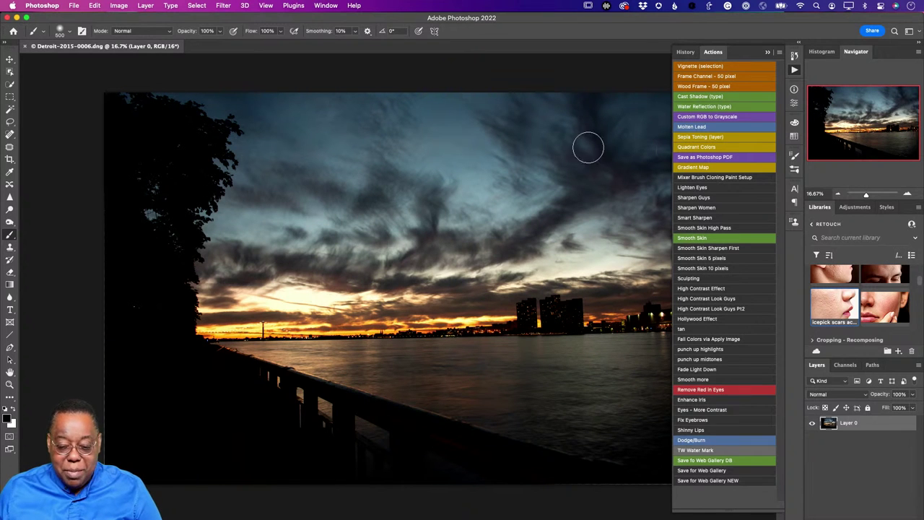
Collapse the History/Actions panel group to give the sunset photo more room.
click(768, 52)
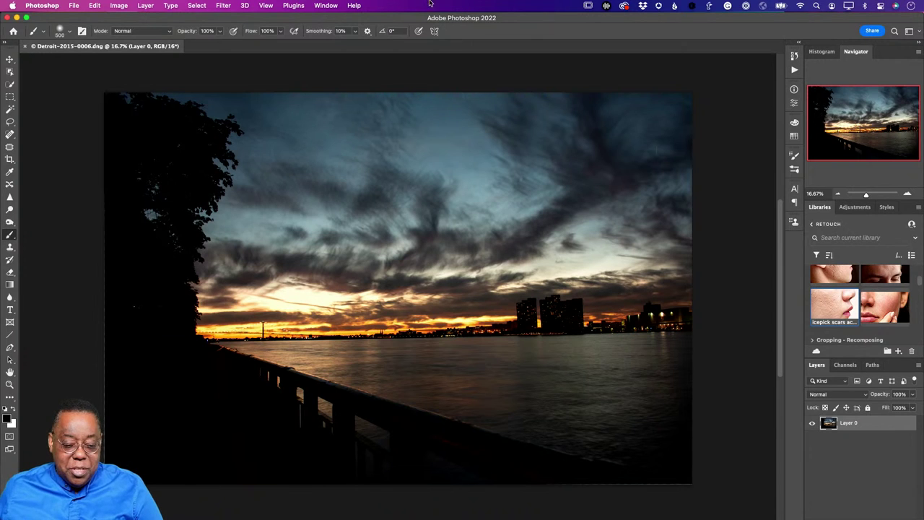
click(223, 7)
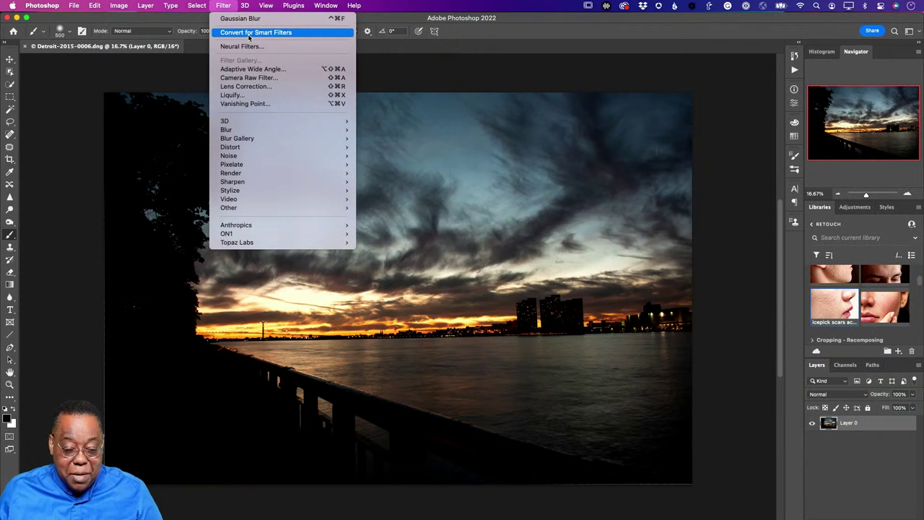
click(249, 33)
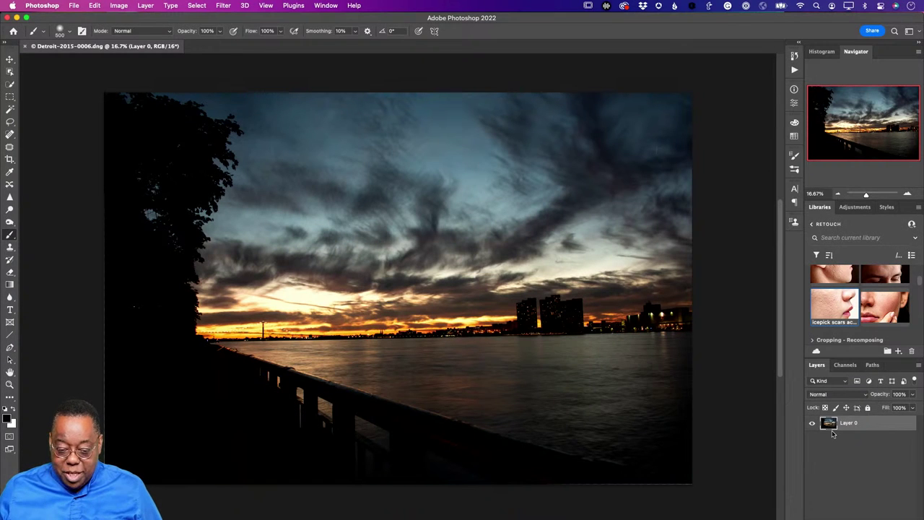
click(74, 6)
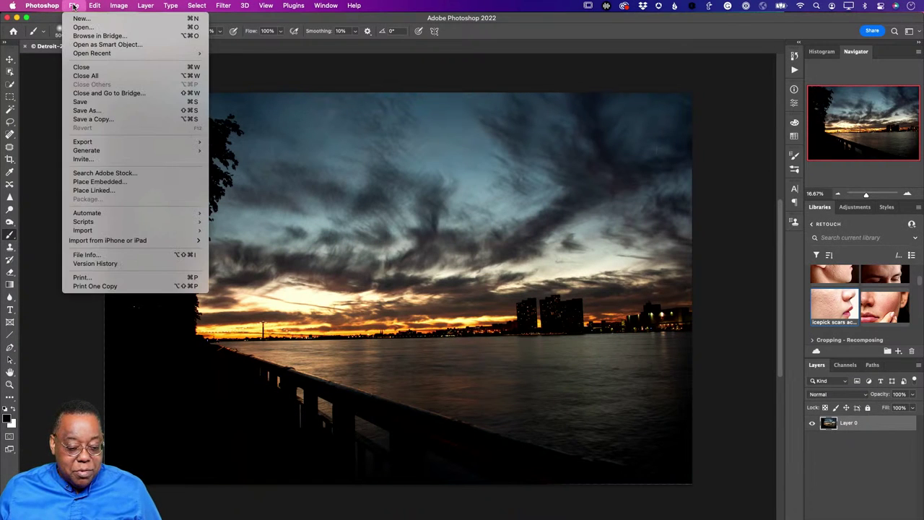
click(77, 5)
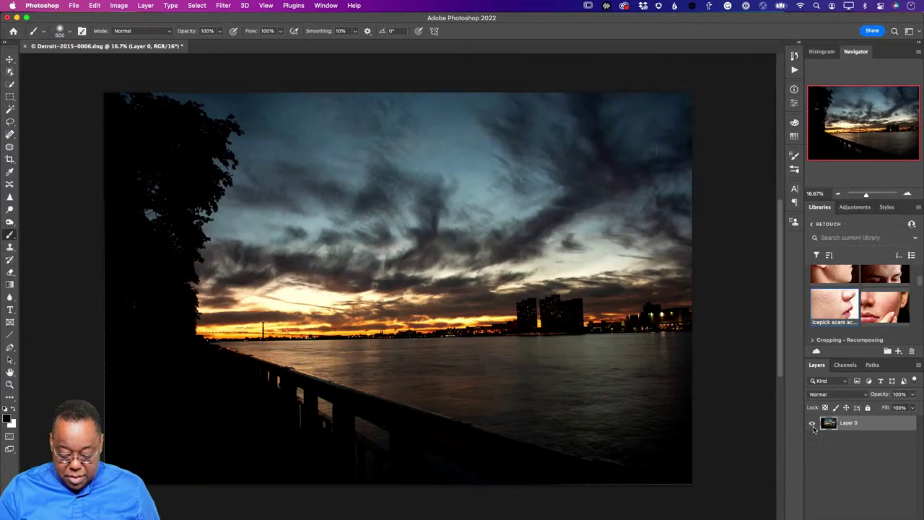
click(223, 5)
Convert Layer 0 into a smart object using Filter > Convert for Smart Filters.
click(256, 32)
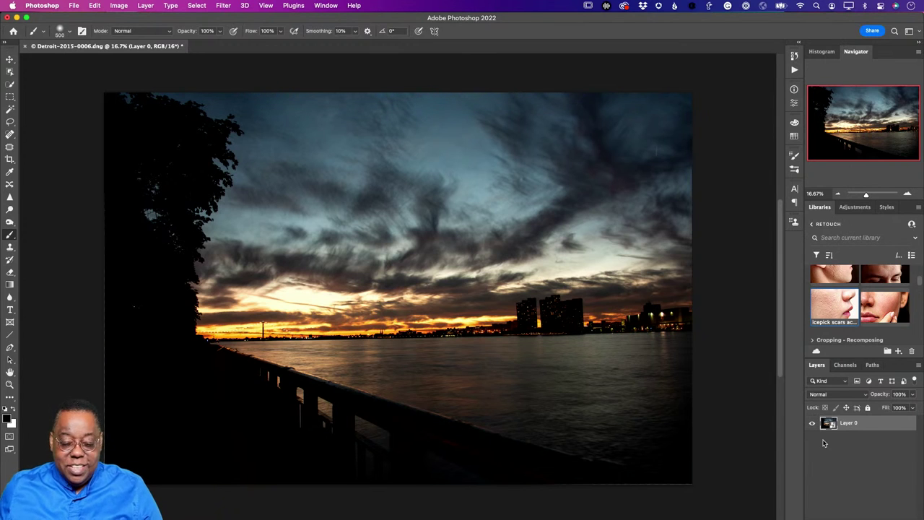
Apply Filter > Camera Raw Filter to the smart object, opening Camera Raw 14.2.
click(224, 6)
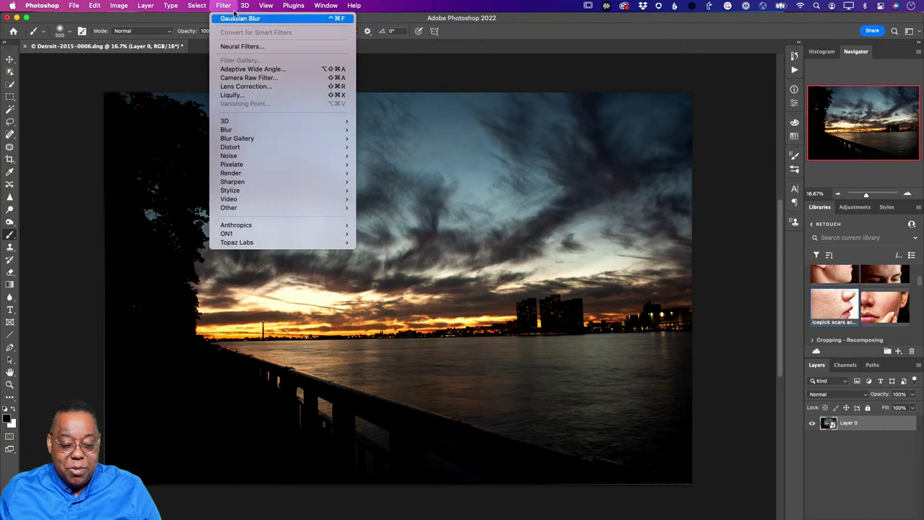
click(229, 4)
click(227, 6)
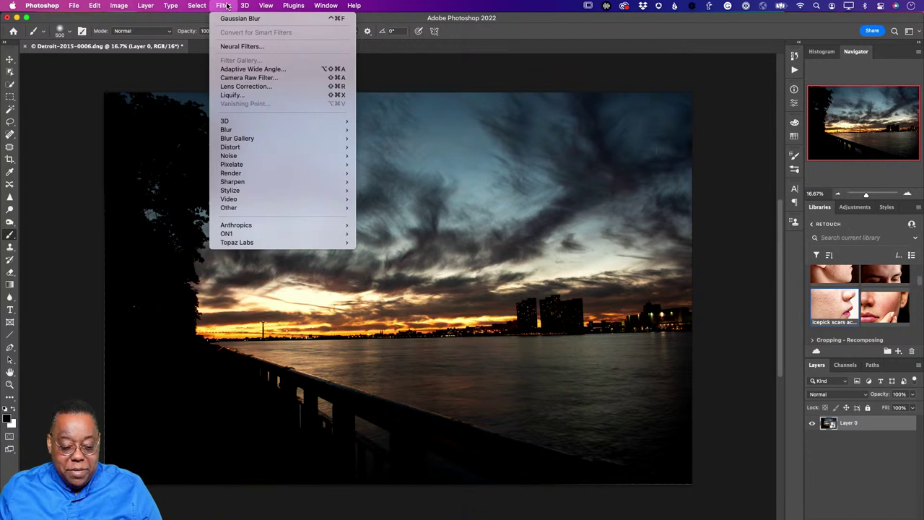
click(257, 78)
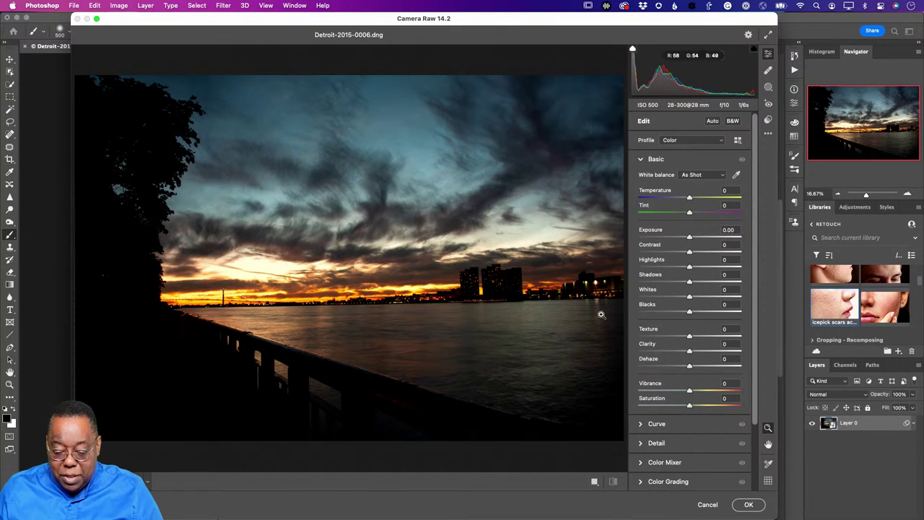
Apply Auto tone in the Basic panel, then lower Exposure to +0.75.
click(714, 122)
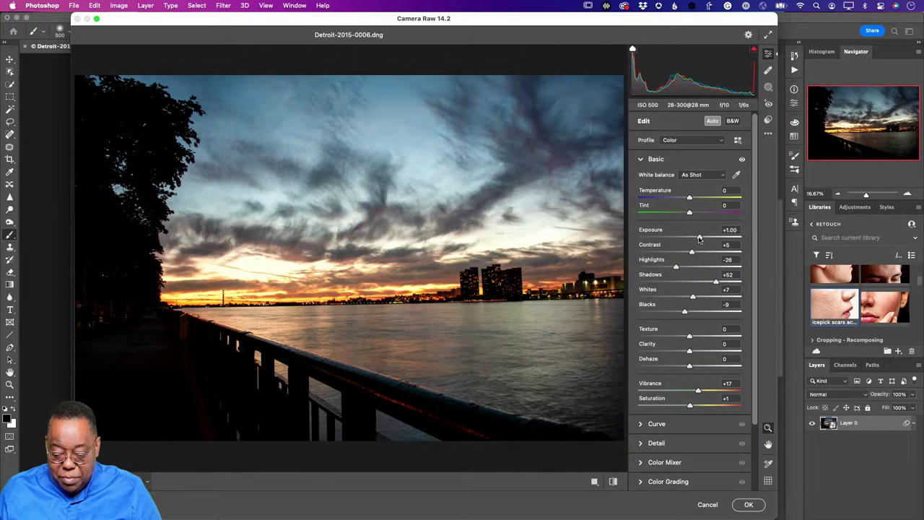
drag(699, 239, 697, 239)
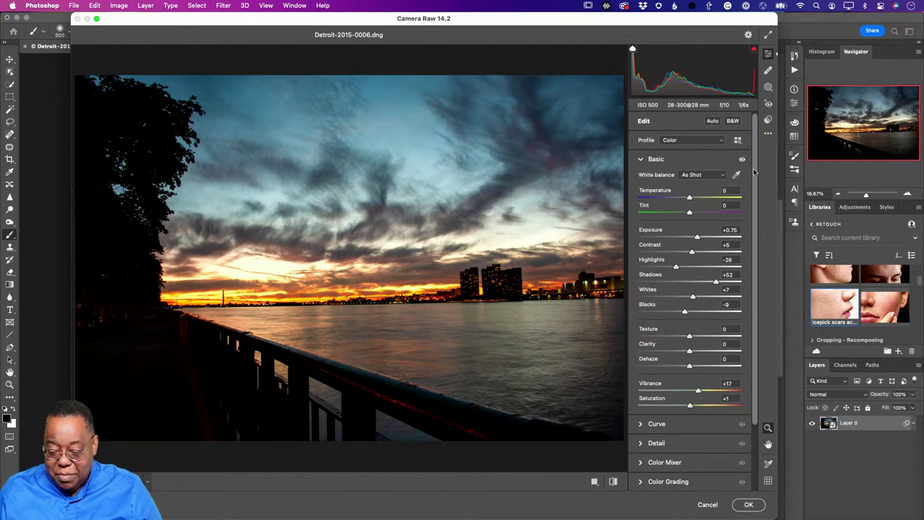
Paint brush Mask 1 at size 8 over the dark lower-left walkway and left edge.
click(768, 87)
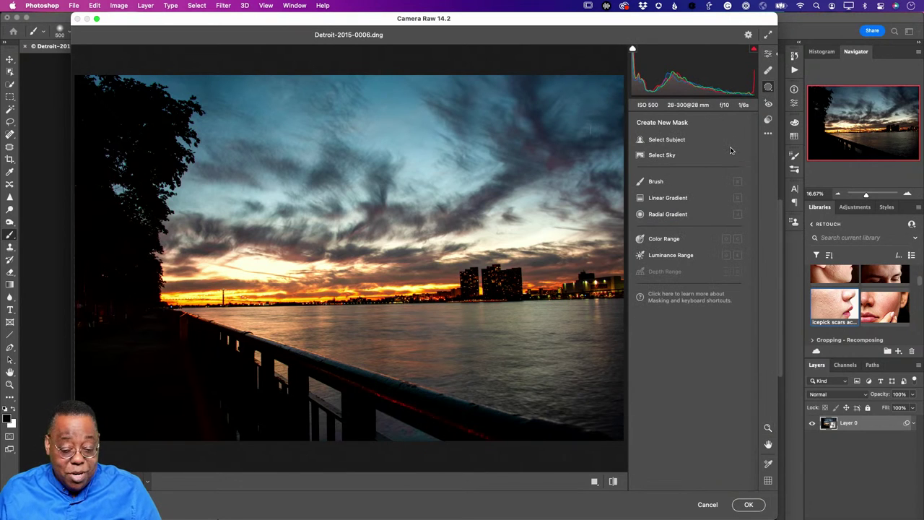
click(657, 182)
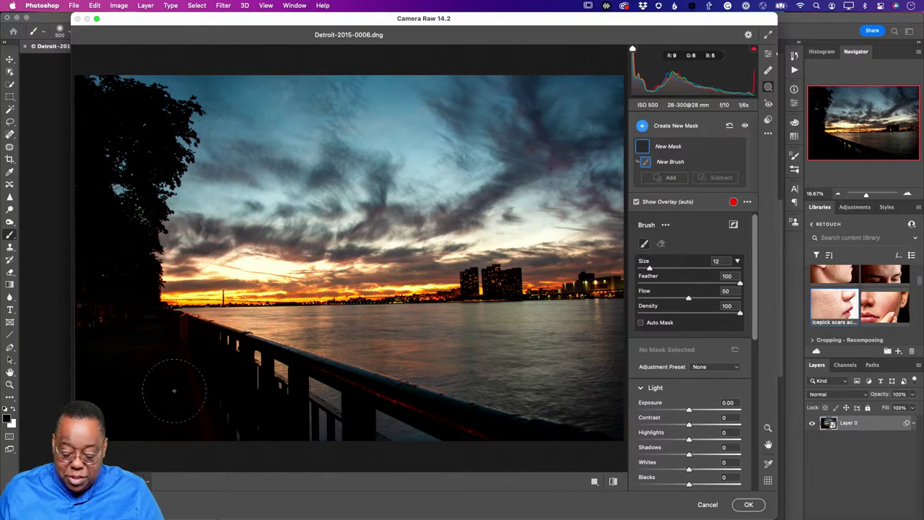
key(bracketleft)
key(bracketleft)
key(bracketleft)
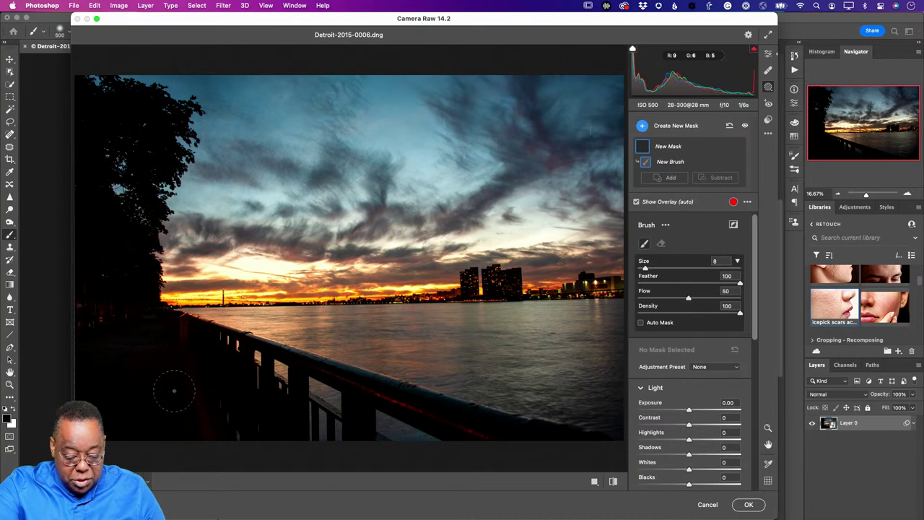
mouse_move(161, 392)
mouse_down()
mouse_move(166, 365)
mouse_move(173, 396)
mouse_up()
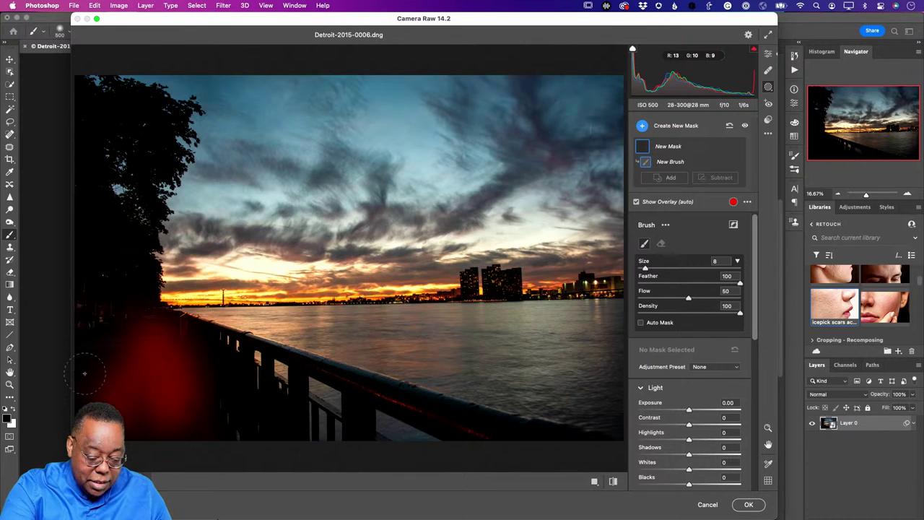
drag(101, 391, 84, 362)
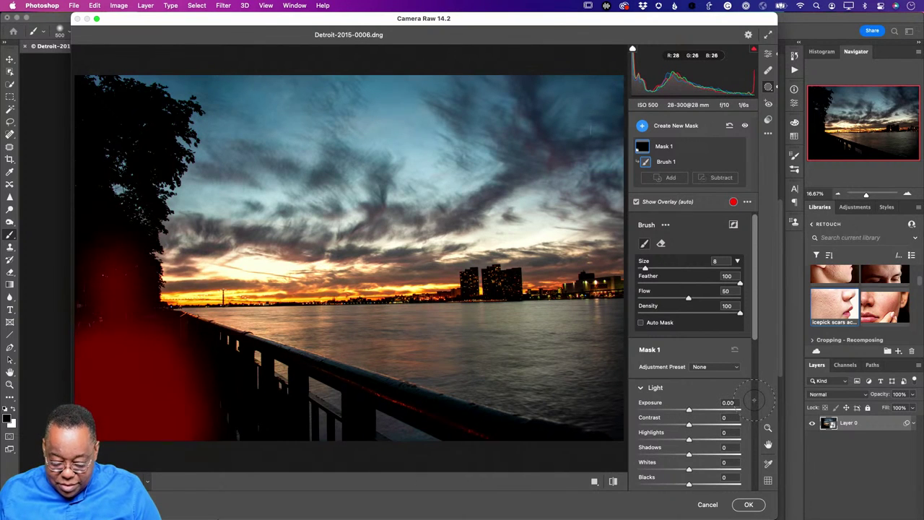
Set Mask 1 to Blacks +21, Exposure +1.75 and Temperature +15.
scroll(686, 362, down, 2)
drag(689, 415, 699, 415)
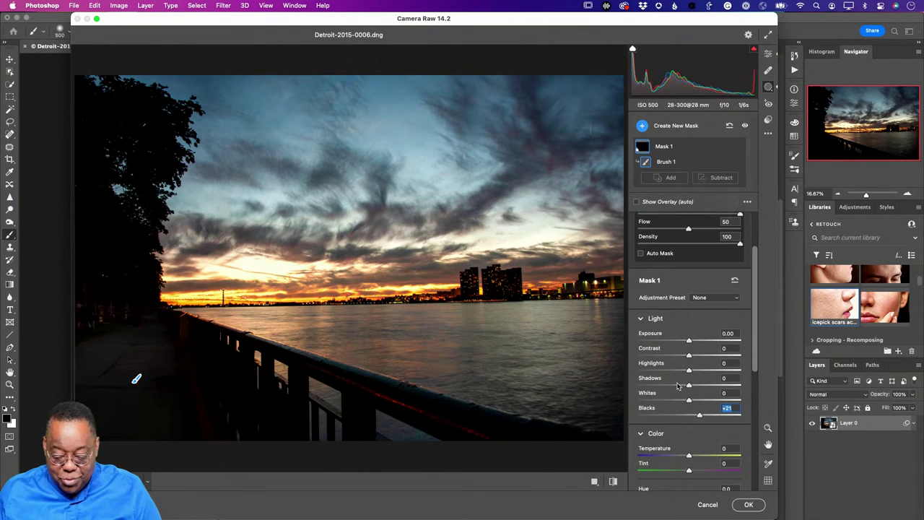
drag(689, 343, 711, 345)
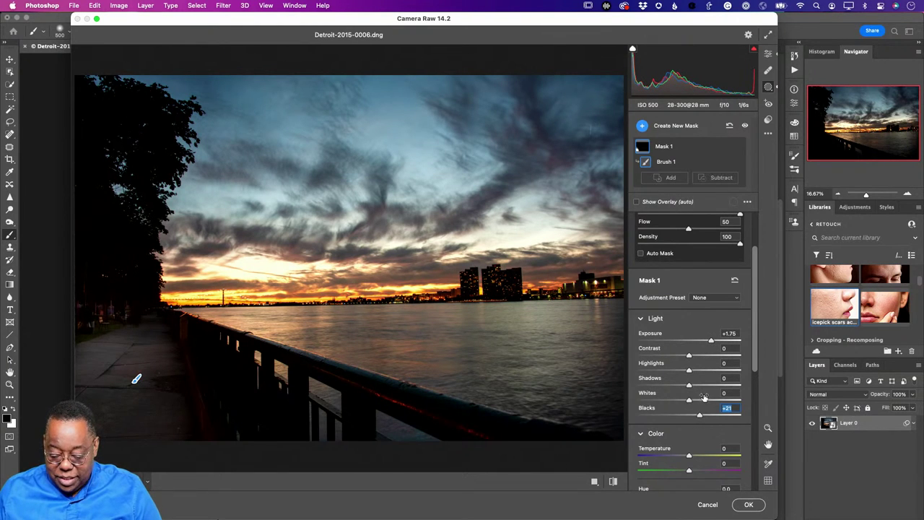
mouse_move(690, 454)
mouse_down()
mouse_move(697, 458)
mouse_move(661, 459)
mouse_move(697, 458)
mouse_up()
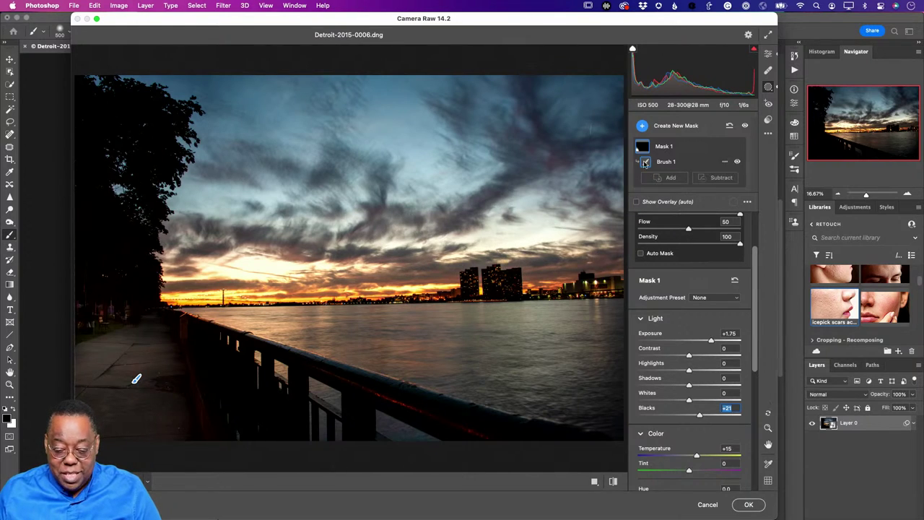
Add a sky mask with Dehaze +42, Exposure -0.10 and Temperature -9.
click(642, 127)
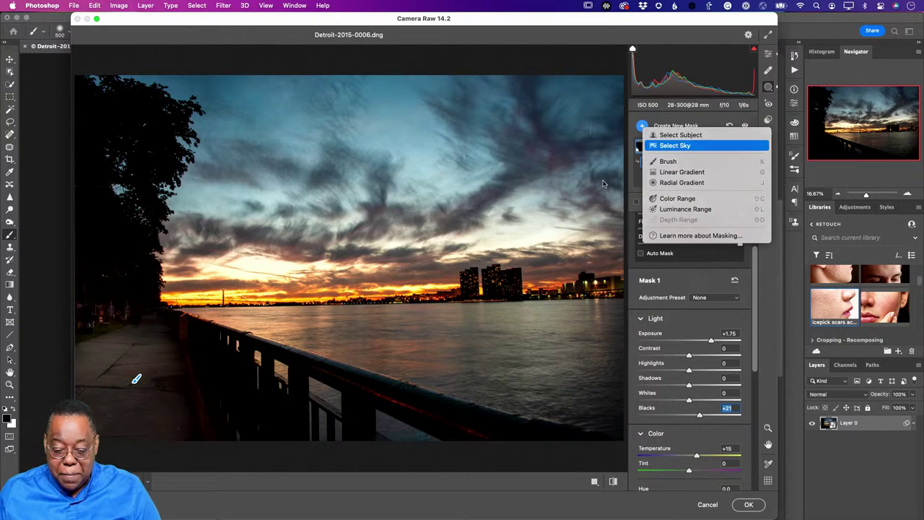
click(676, 146)
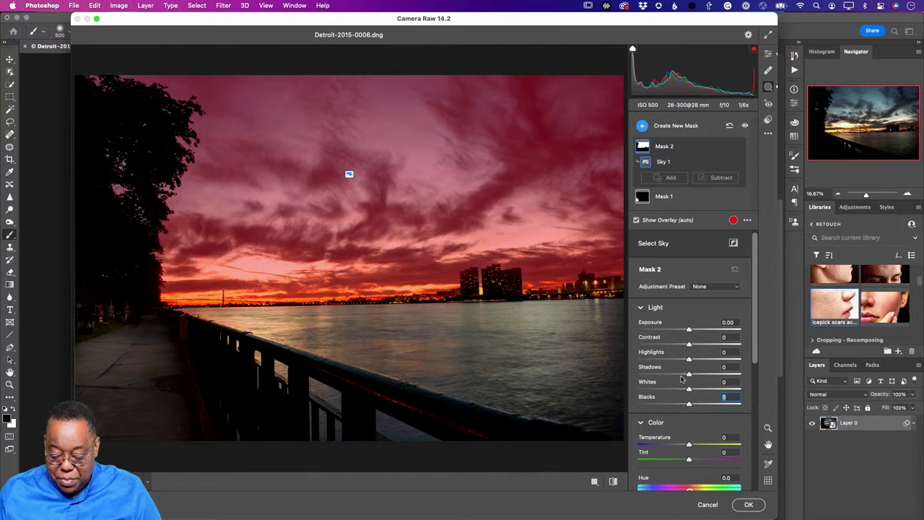
scroll(690, 391, down, 10)
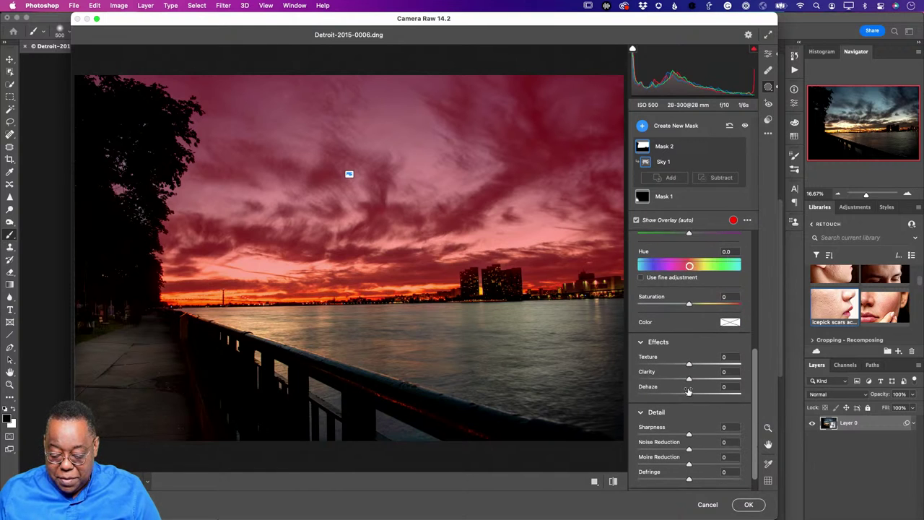
drag(690, 396, 712, 396)
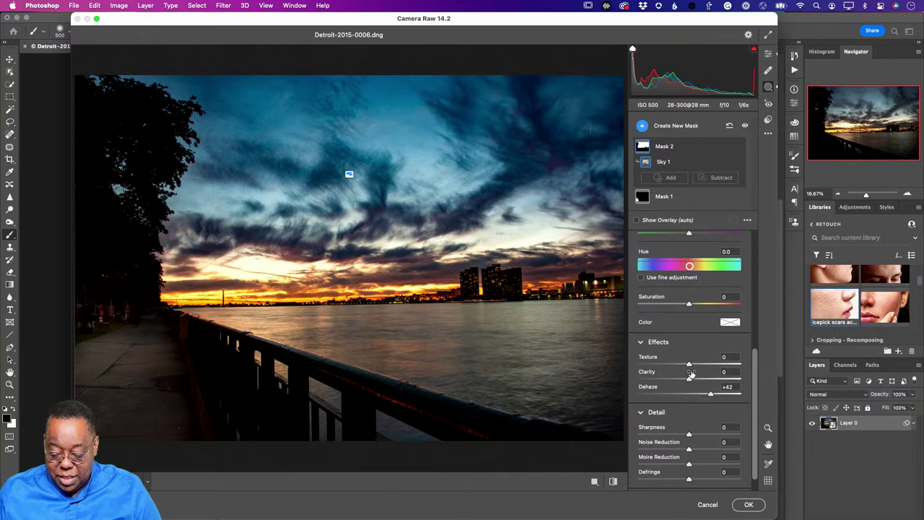
scroll(690, 373, up, 2)
scroll(691, 372, up, 8)
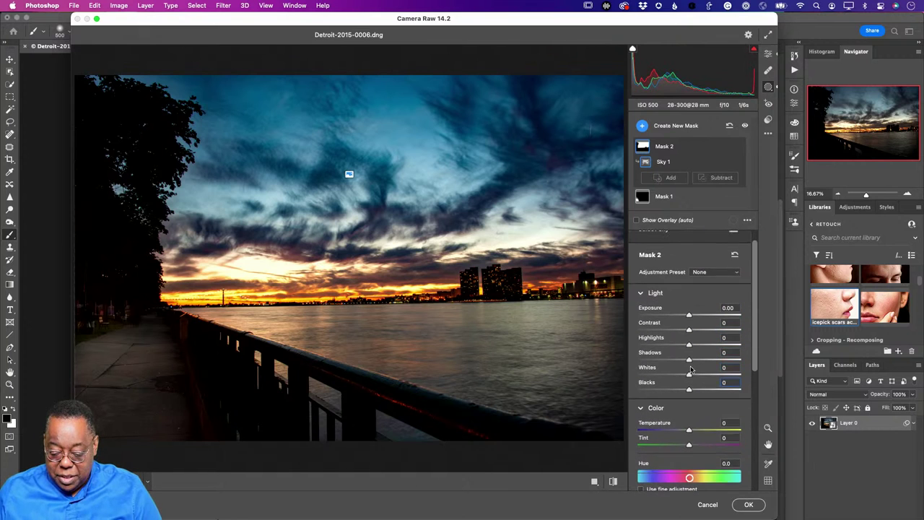
drag(689, 330, 688, 330)
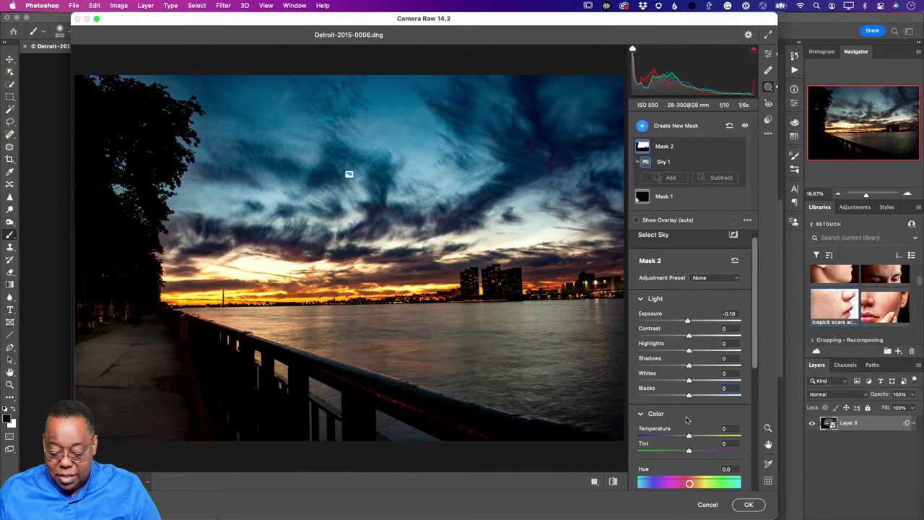
mouse_move(689, 436)
mouse_down()
mouse_move(676, 438)
mouse_move(697, 438)
mouse_move(684, 437)
mouse_up()
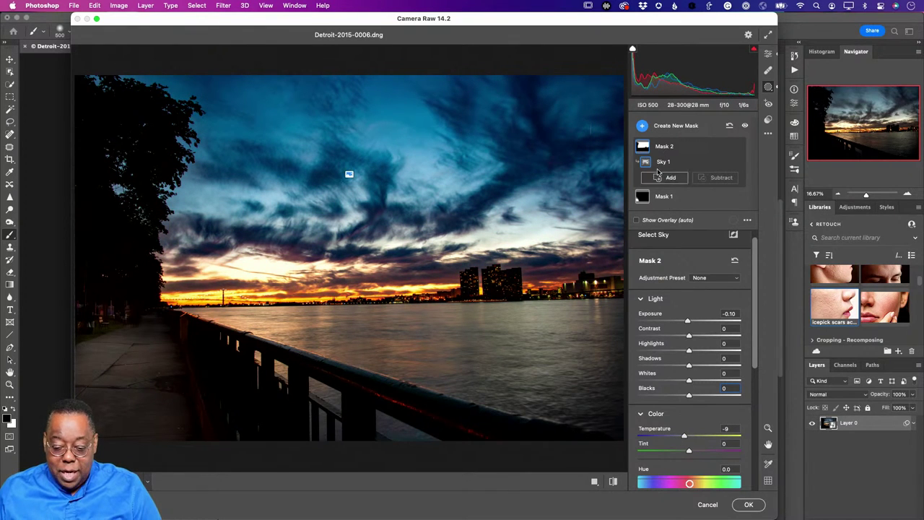
Create a new brush mask and paint it over the river water.
click(642, 126)
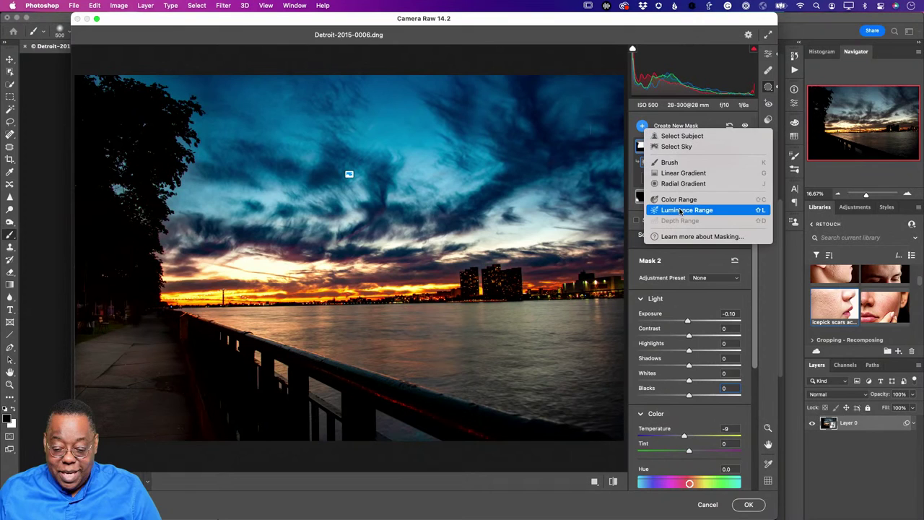
click(671, 161)
mouse_move(550, 353)
mouse_down()
mouse_move(277, 325)
mouse_move(461, 331)
mouse_move(580, 318)
mouse_move(439, 328)
mouse_move(567, 334)
mouse_move(594, 360)
mouse_move(606, 331)
mouse_move(598, 406)
mouse_move(433, 380)
mouse_up()
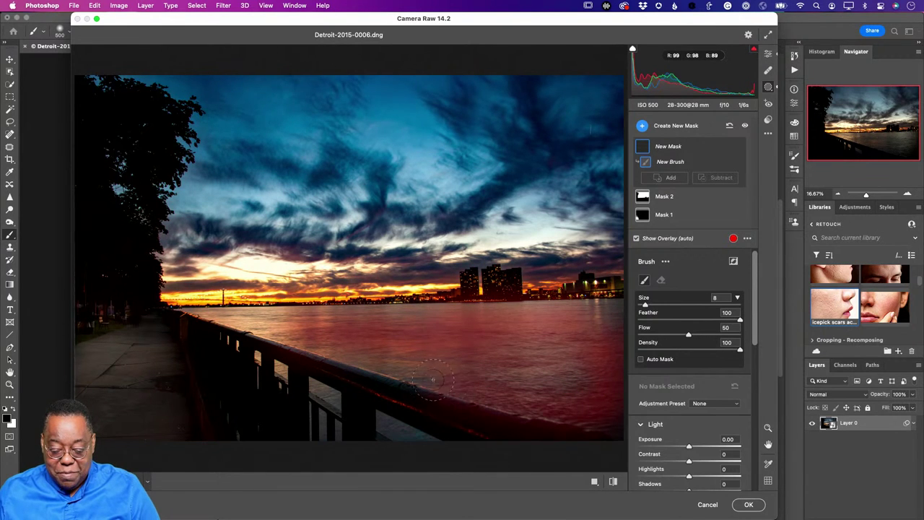
Finish brushing the river mask, cool it to Temperature -46, and apply Camera Raw.
mouse_move(599, 389)
mouse_down()
mouse_move(611, 313)
mouse_move(437, 347)
mouse_move(283, 333)
mouse_move(232, 315)
mouse_move(372, 347)
mouse_move(426, 372)
mouse_move(358, 343)
mouse_move(359, 333)
mouse_move(427, 324)
mouse_move(397, 323)
mouse_move(437, 334)
mouse_up()
key(bracketleft)
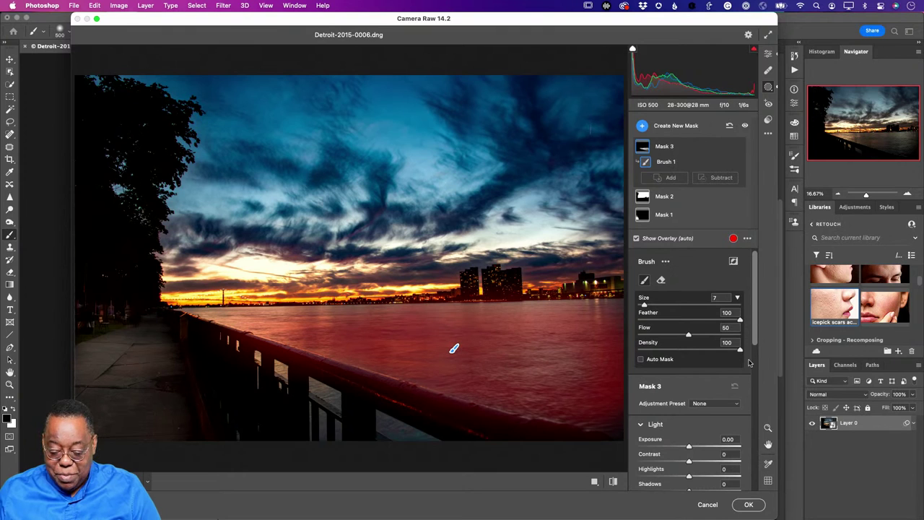
drag(756, 340, 758, 402)
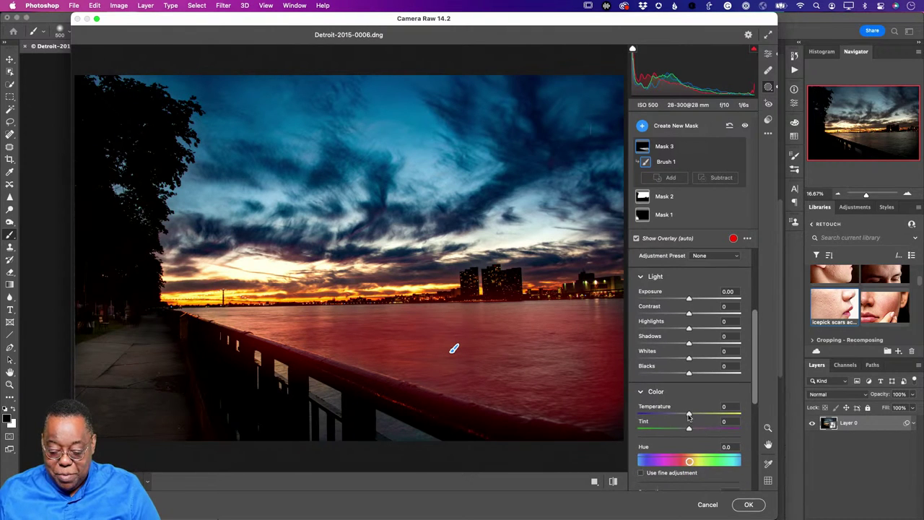
drag(688, 417, 662, 417)
drag(663, 416, 666, 416)
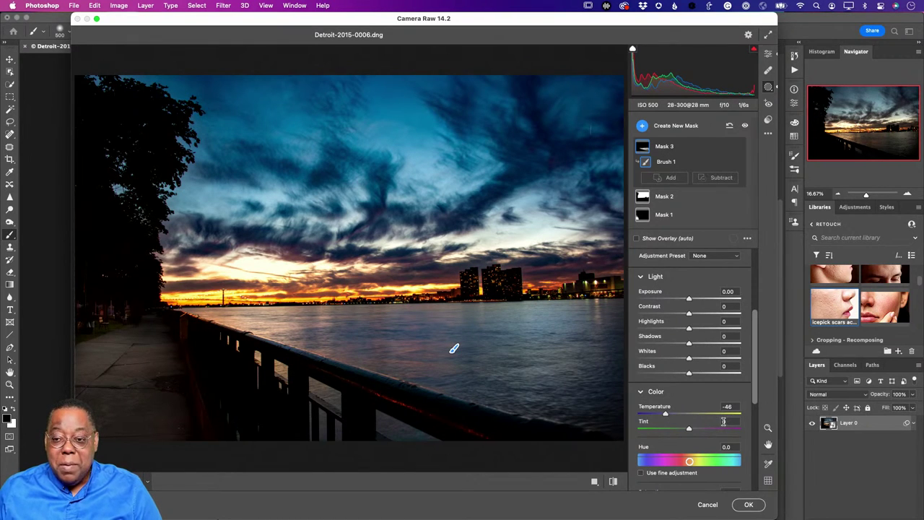
click(749, 505)
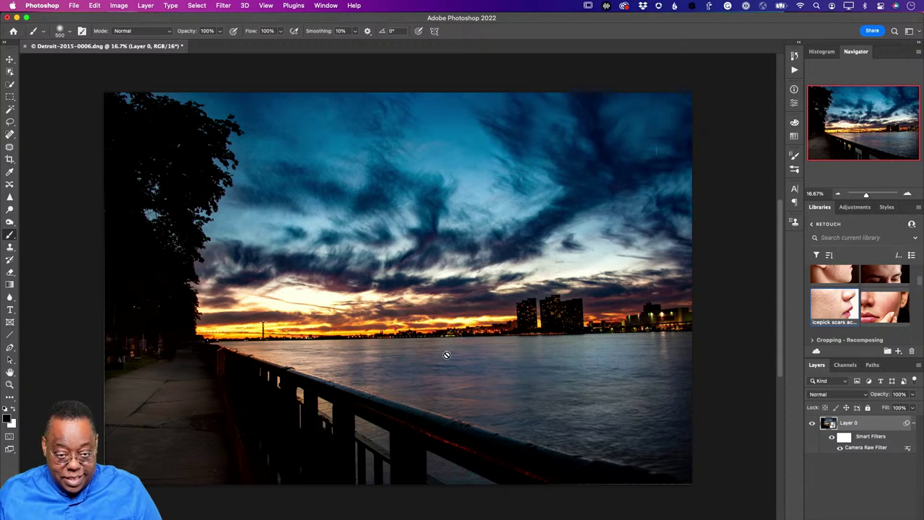
click(840, 448)
click(840, 448)
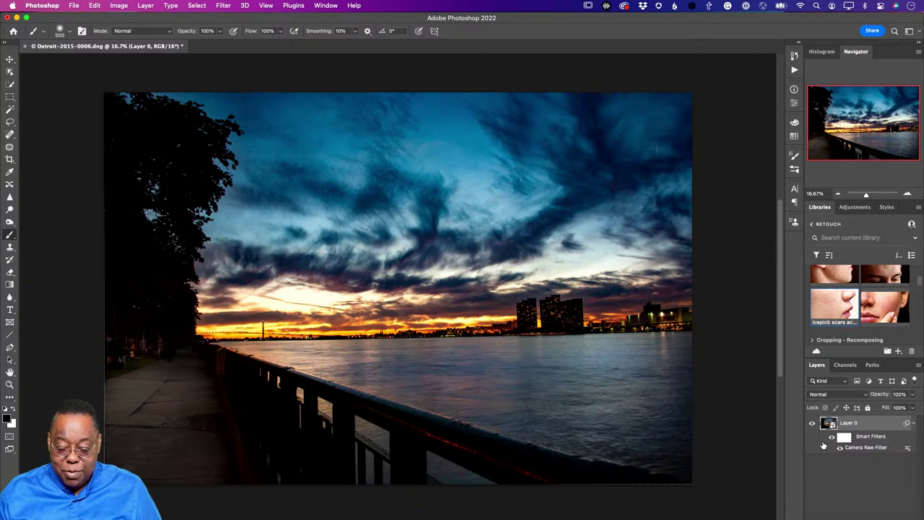
click(830, 437)
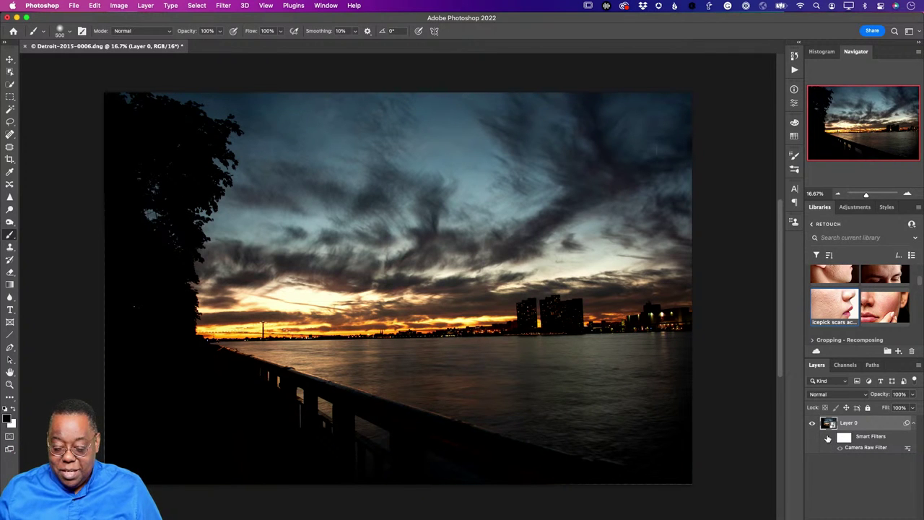
click(813, 423)
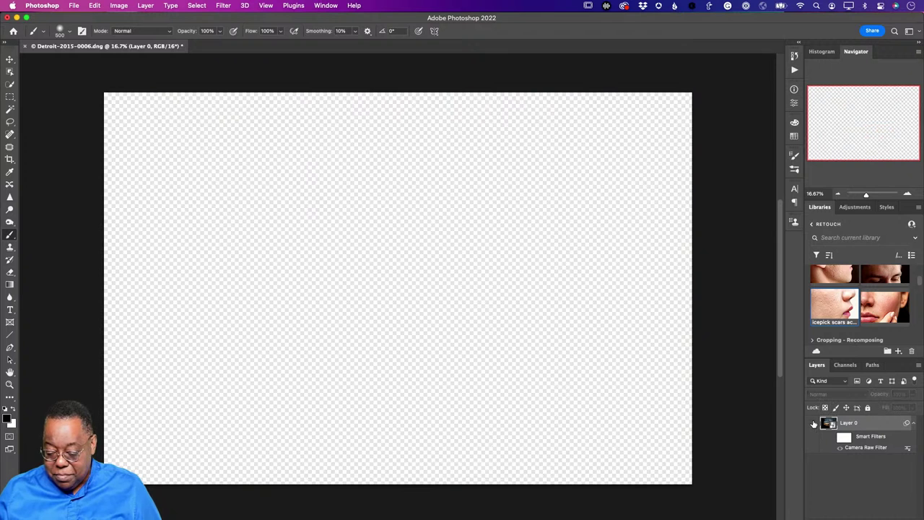
click(813, 423)
click(832, 438)
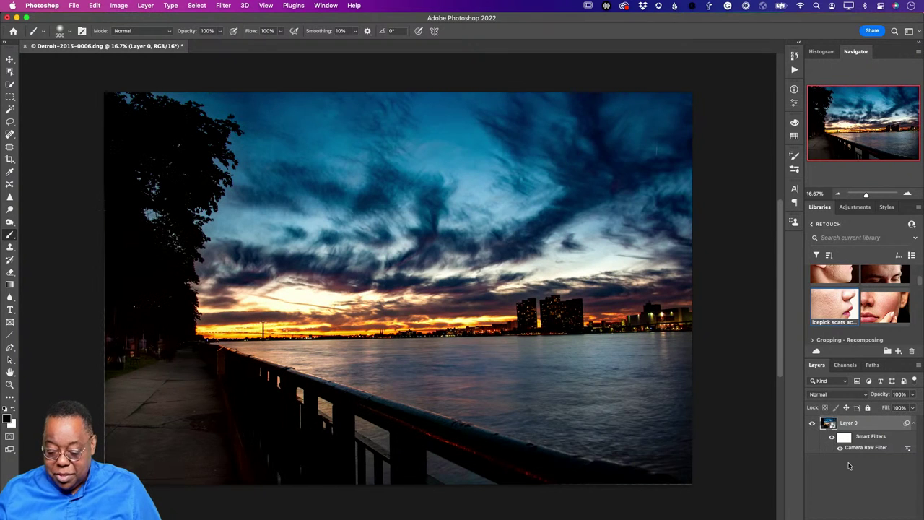
Reopen the Camera Raw smart filter and set Saturation to +23.
double_click(856, 450)
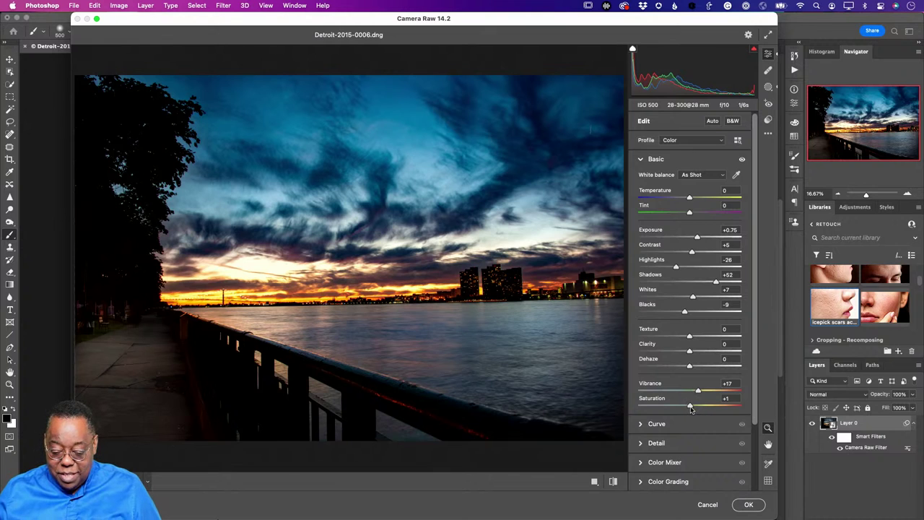
drag(691, 409, 711, 409)
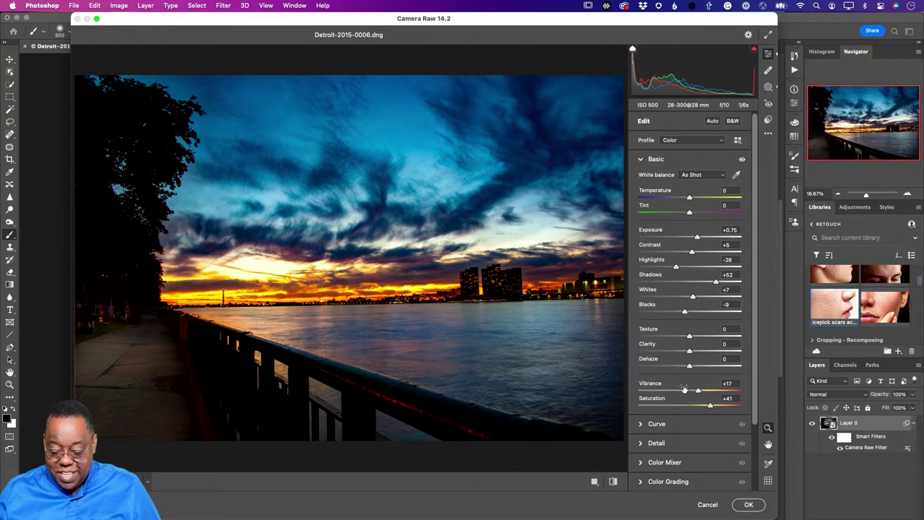
mouse_move(712, 409)
mouse_down()
mouse_move(673, 409)
mouse_move(701, 409)
mouse_up()
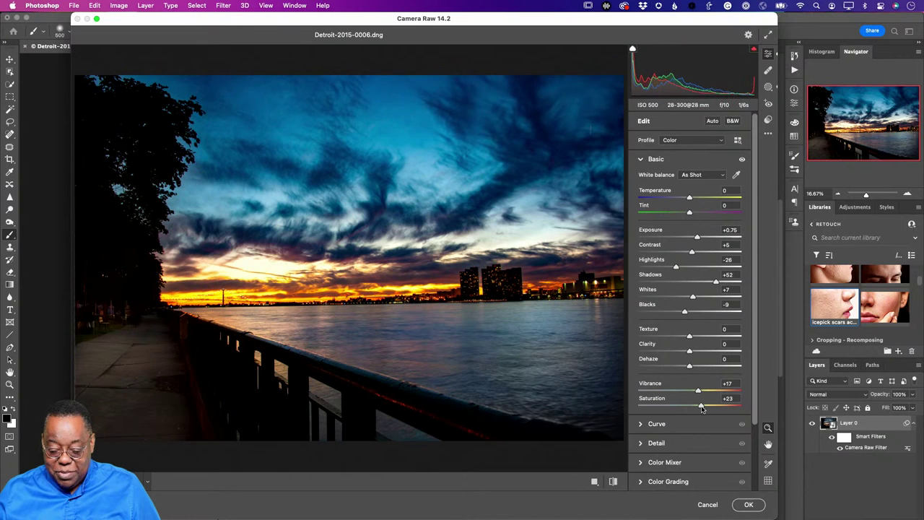
click(750, 504)
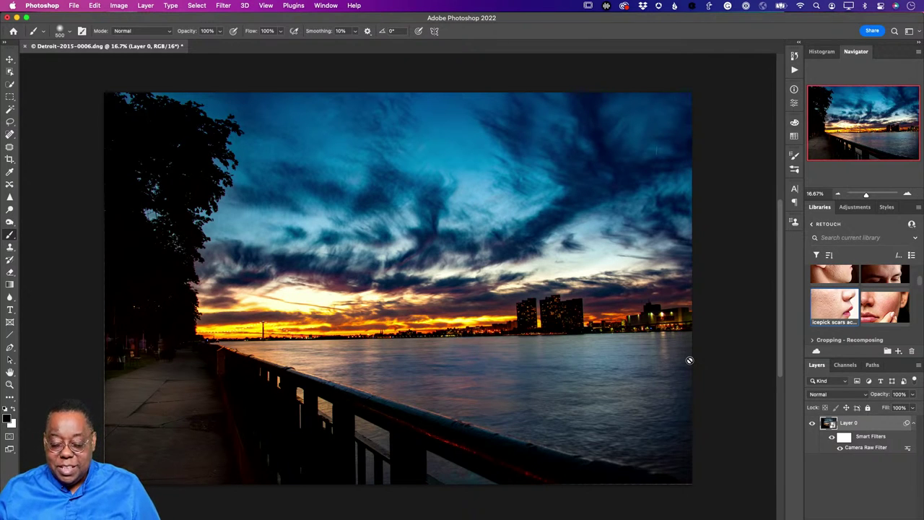
Reset the Camera Raw filter's Saturation to 0 and switch to the Spot Healing Brush.
double_click(855, 448)
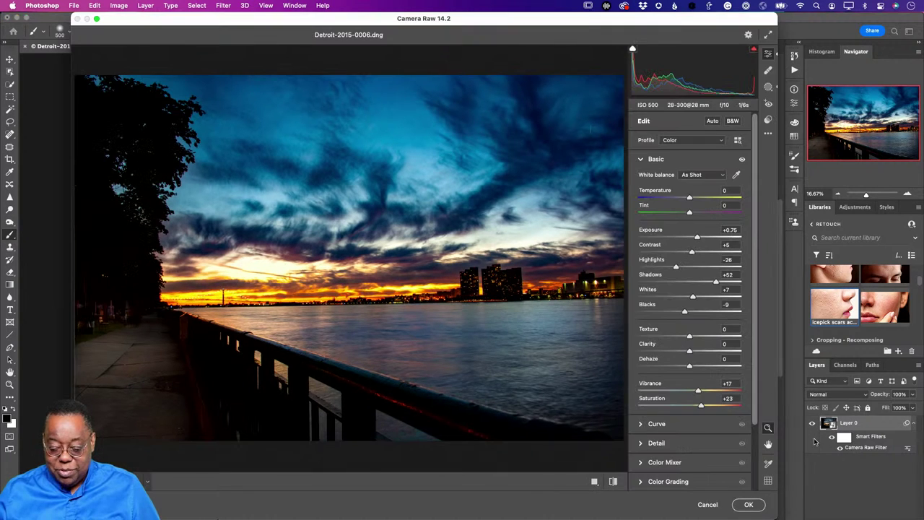
double_click(700, 406)
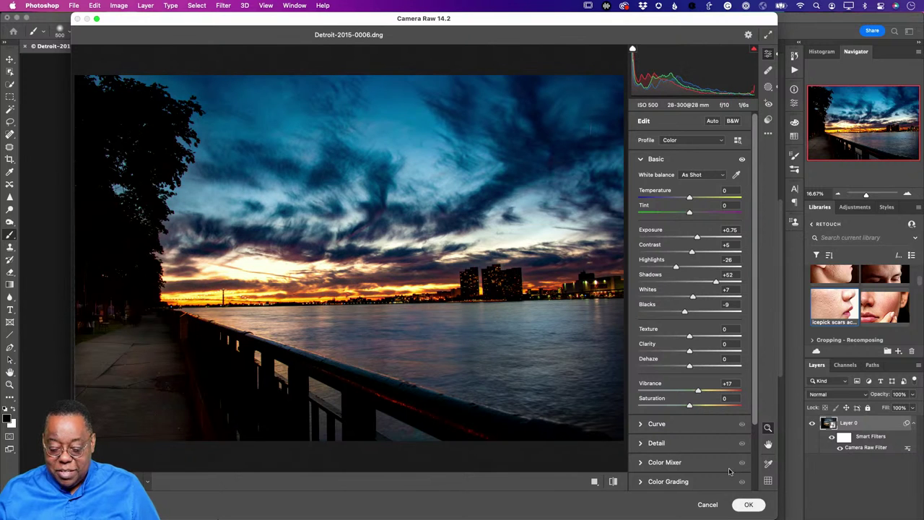
key(Return)
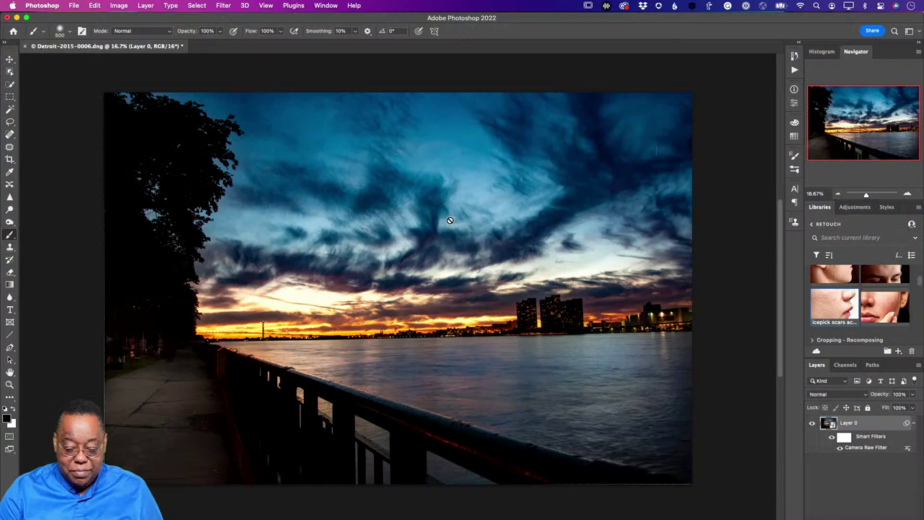
click(10, 136)
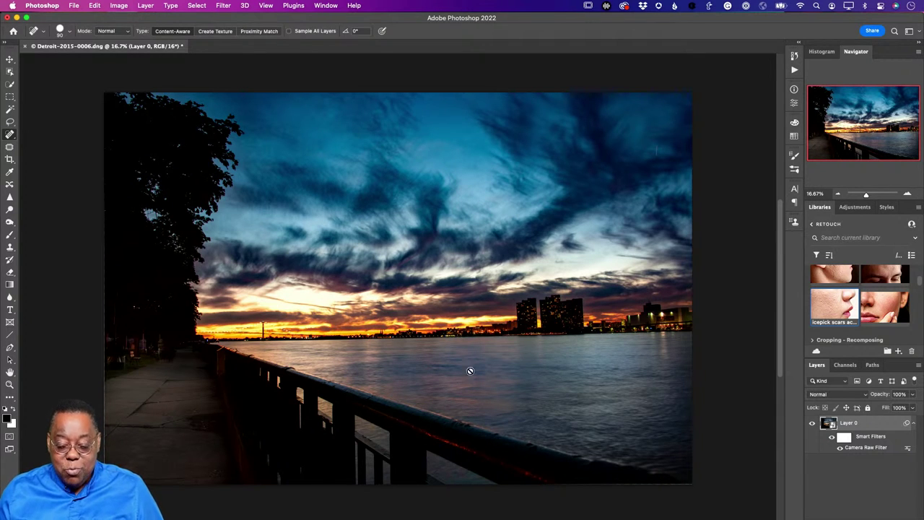
Heal the thin streak and small spots in Layer 0.psb's sunset sky, then save and close it.
double_click(827, 425)
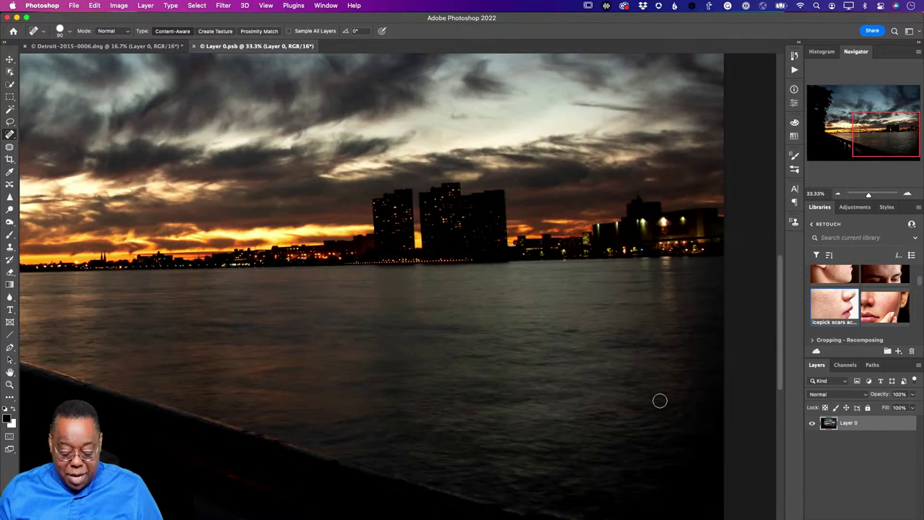
key(super+0)
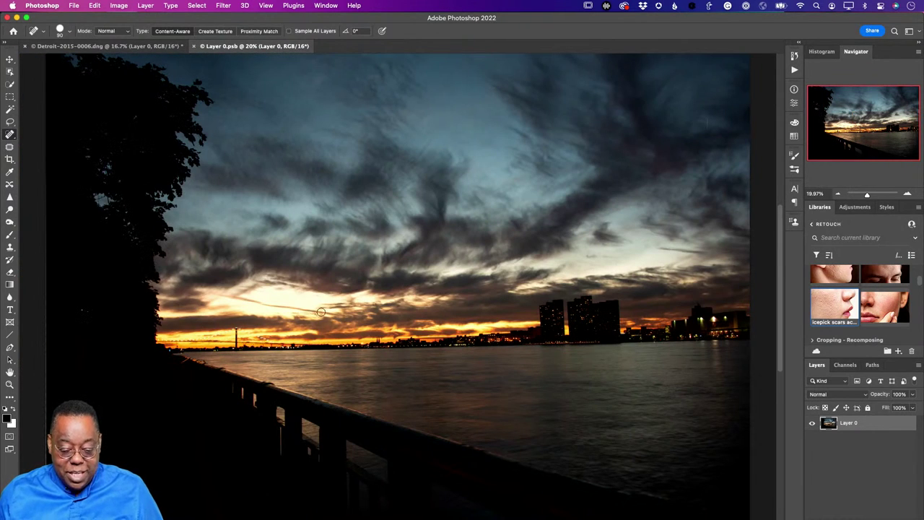
drag(326, 312, 236, 302)
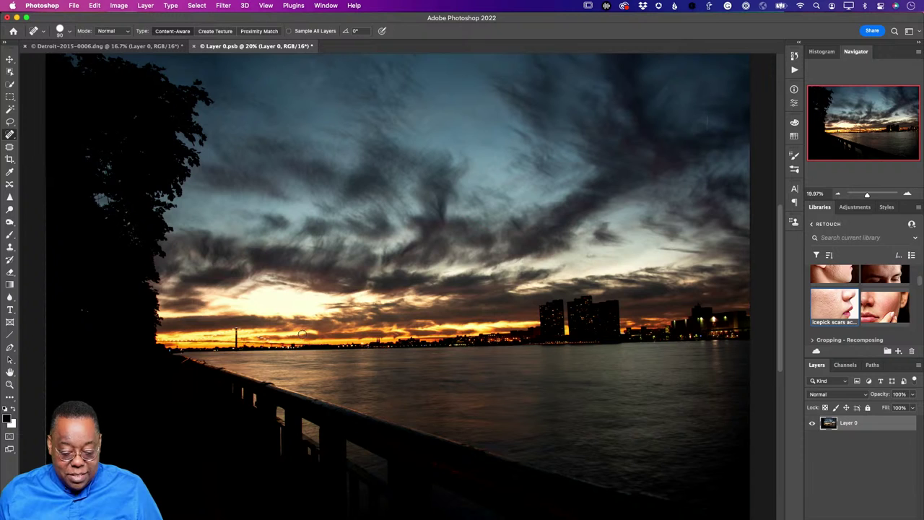
drag(252, 301, 239, 300)
drag(295, 306, 291, 308)
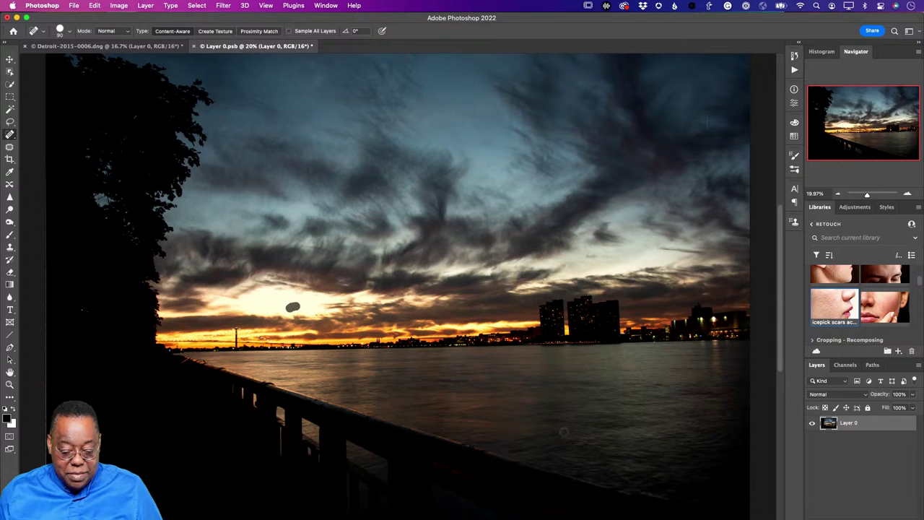
key(super+w)
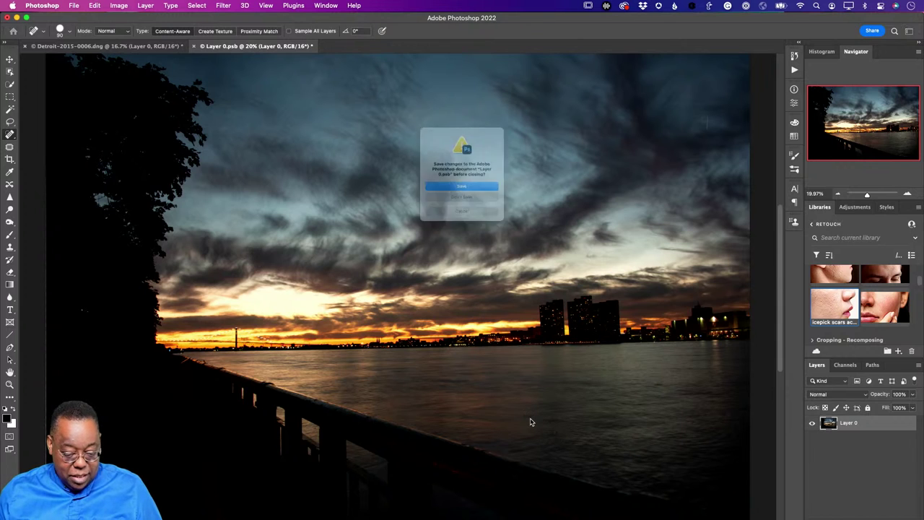
click(454, 194)
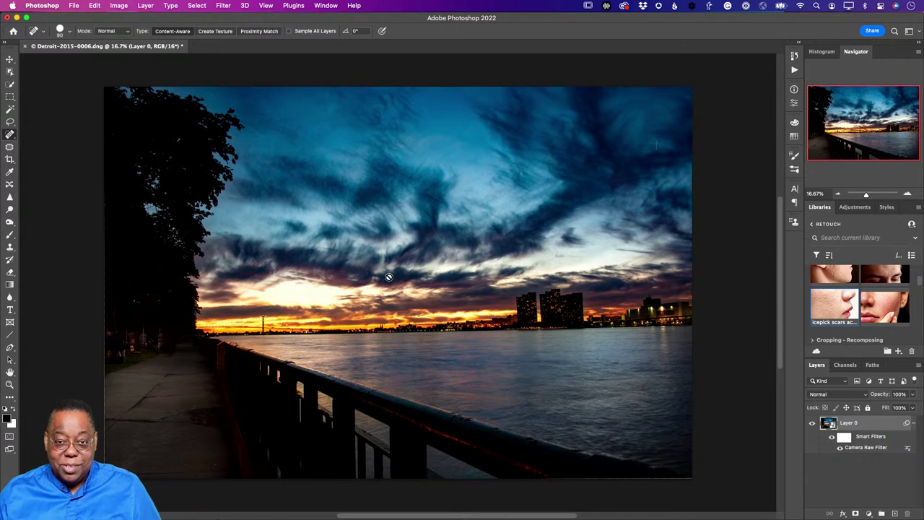
Hide the Camera Raw smart filter and show it again to compare before and after.
click(831, 438)
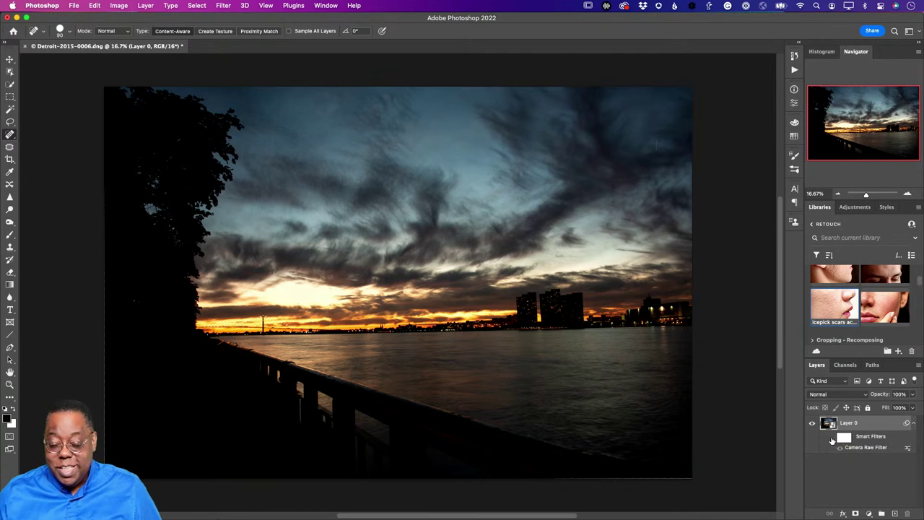
click(832, 438)
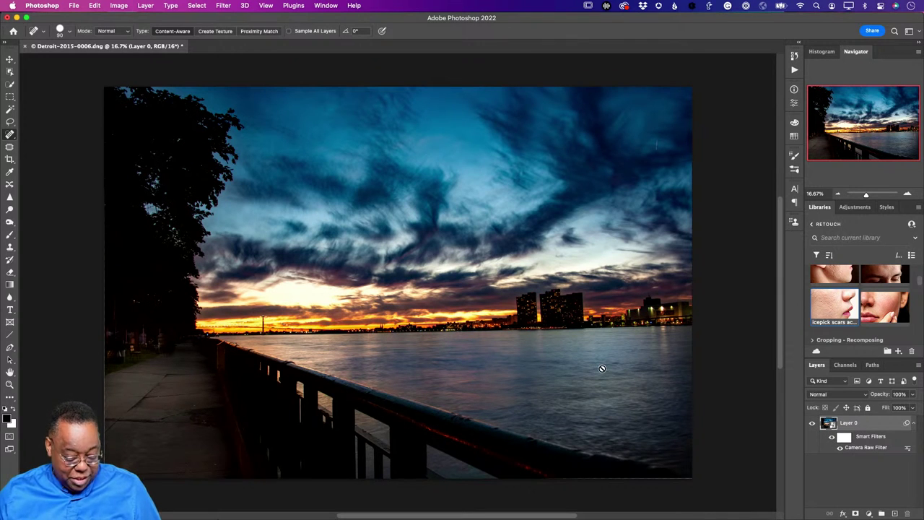
Crop the Detroit sunset, rotating to straighten the horizon and pulling the bottom-left corner inward.
key(c)
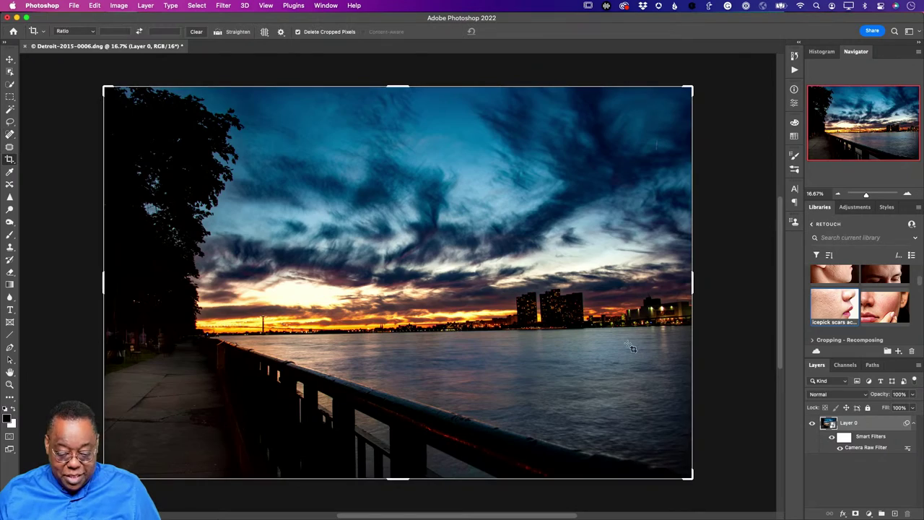
mouse_move(722, 84)
mouse_down()
mouse_move(737, 78)
mouse_move(739, 87)
mouse_move(724, 94)
mouse_up()
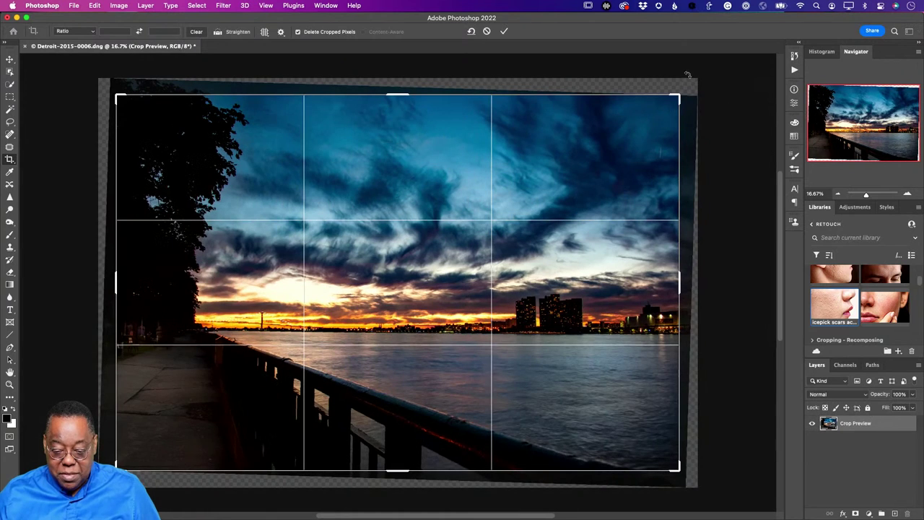
click(503, 32)
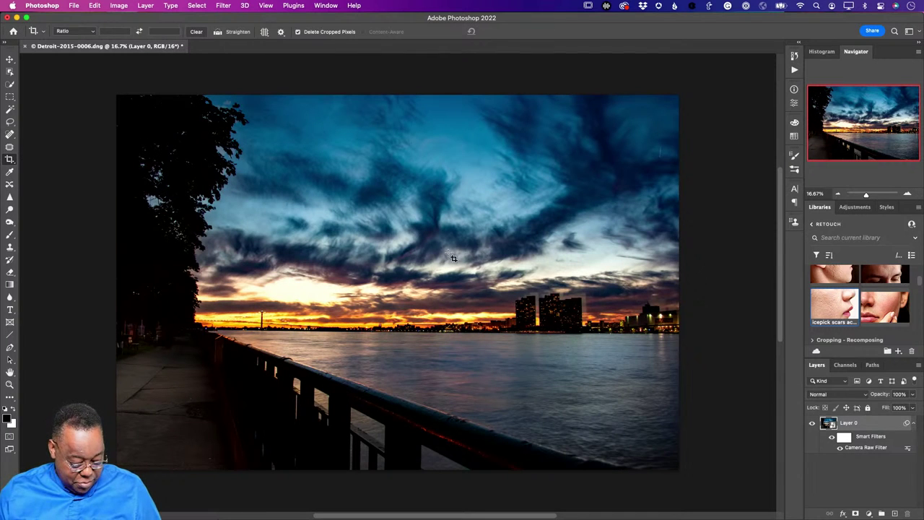
click(214, 386)
drag(117, 467, 121, 464)
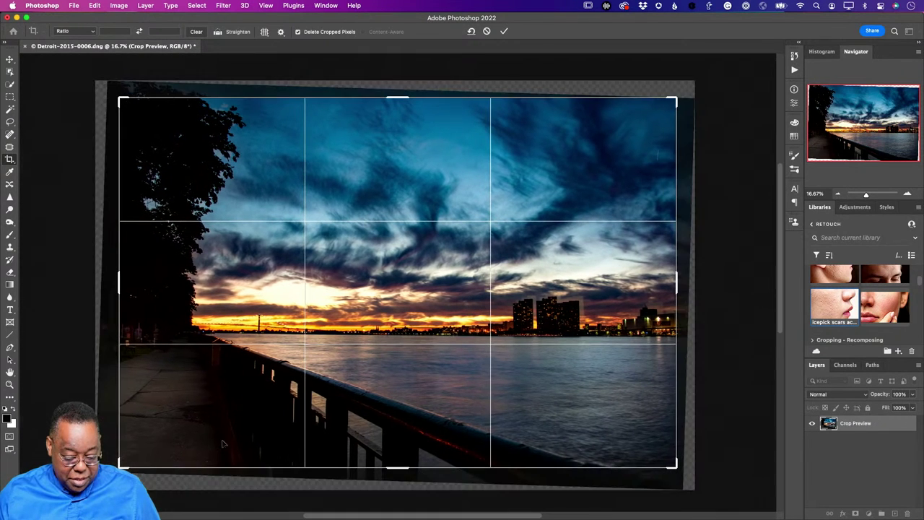
key(Return)
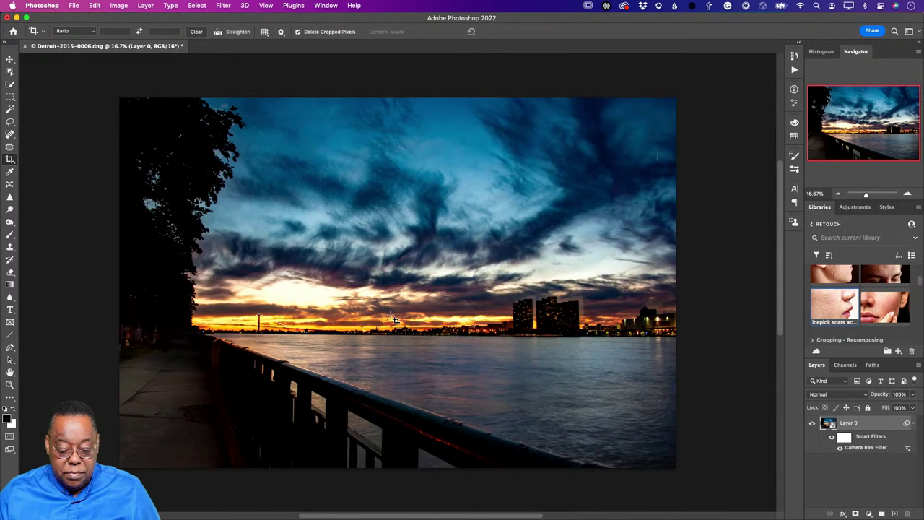
Save the photo as Detroit-2015-0006-Edit.psd, close it, and return to Lightroom Classic.
key(super+s)
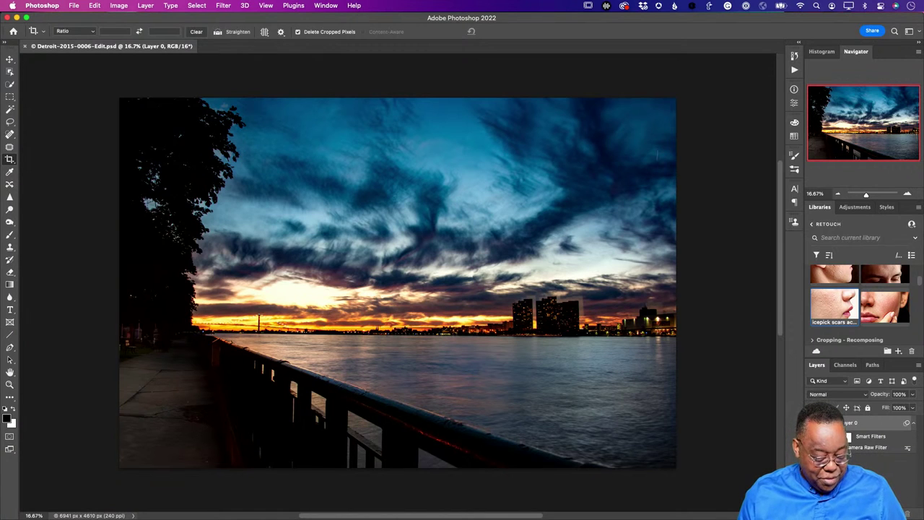
key(super+w)
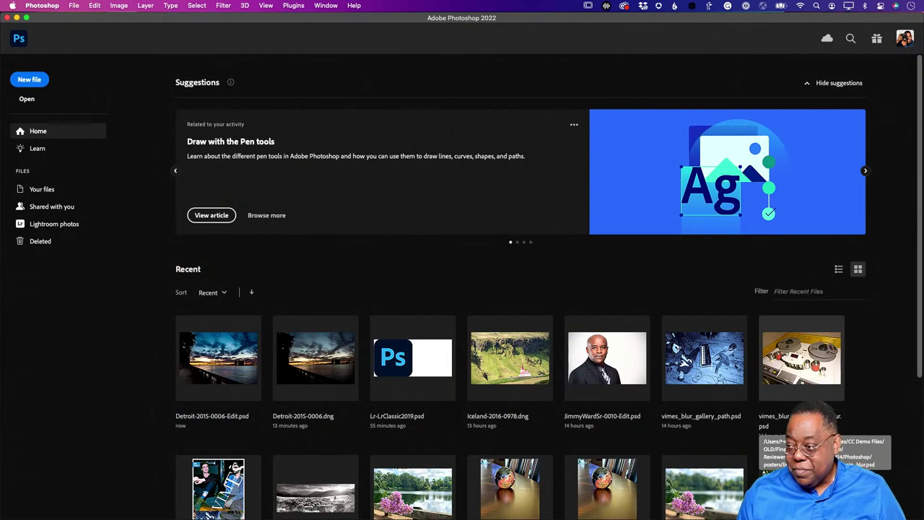
key(super+Tab)
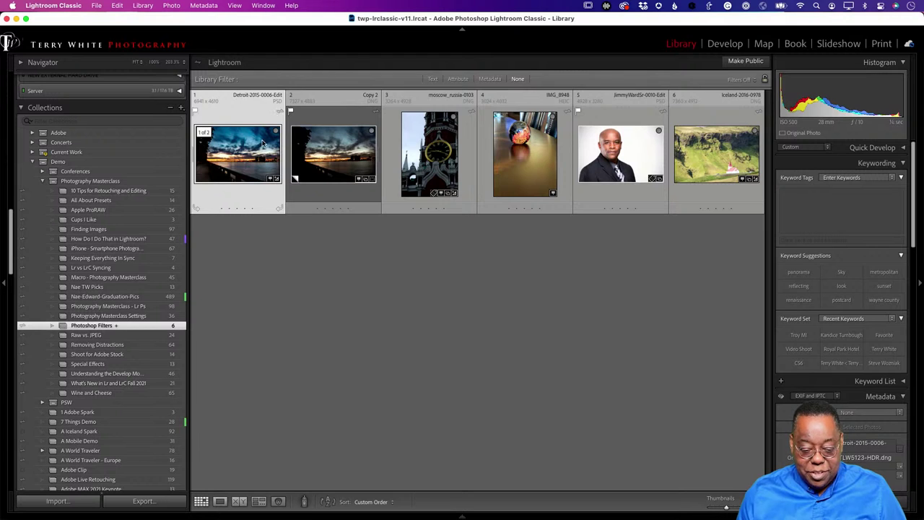
click(342, 162)
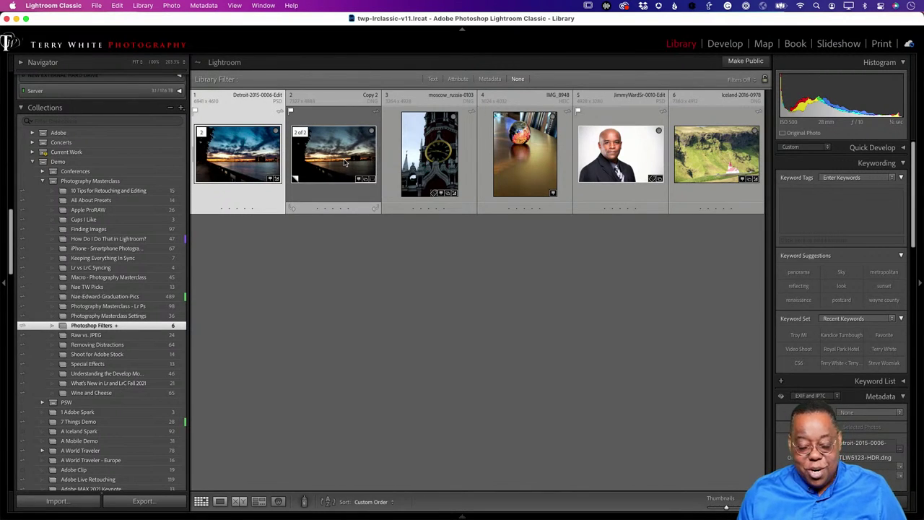
click(343, 162)
key(f)
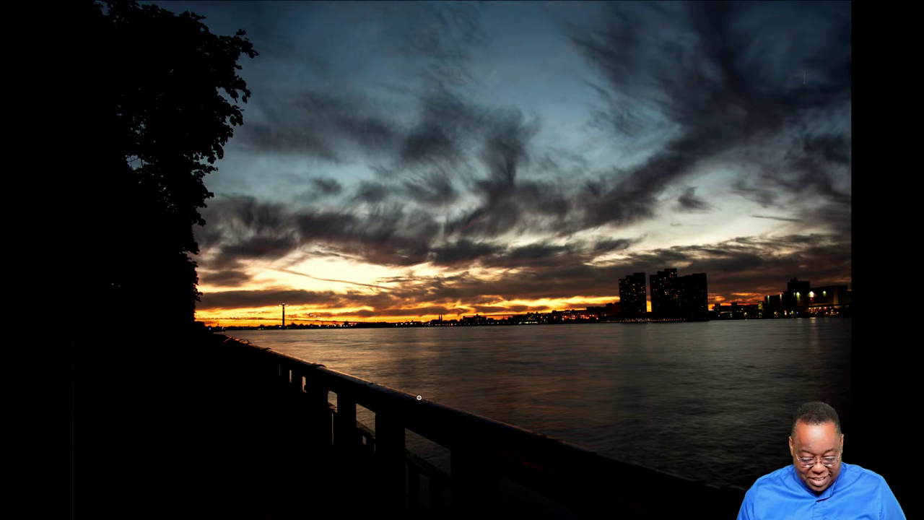
key(Right)
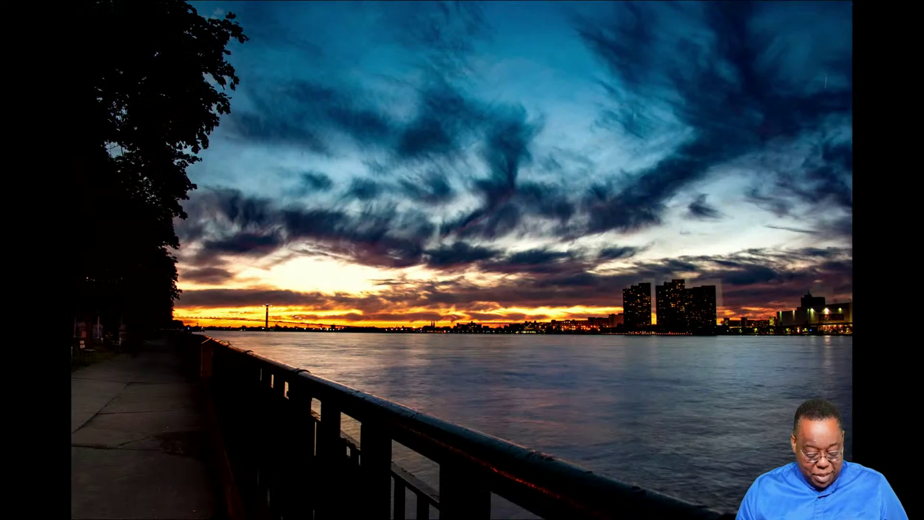
key(Escape)
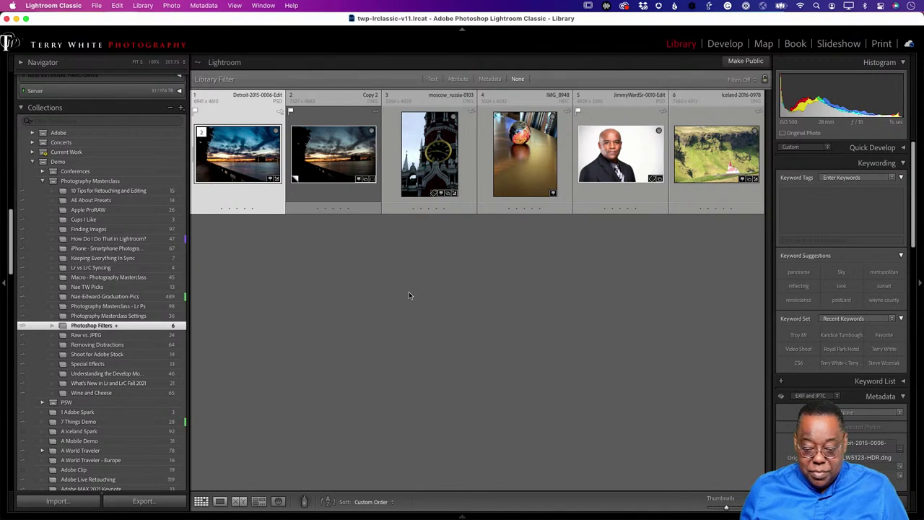
Open the pink-sunglasses portrait from the Libraries panel's Liquify group as a new document.
key(super+Tab)
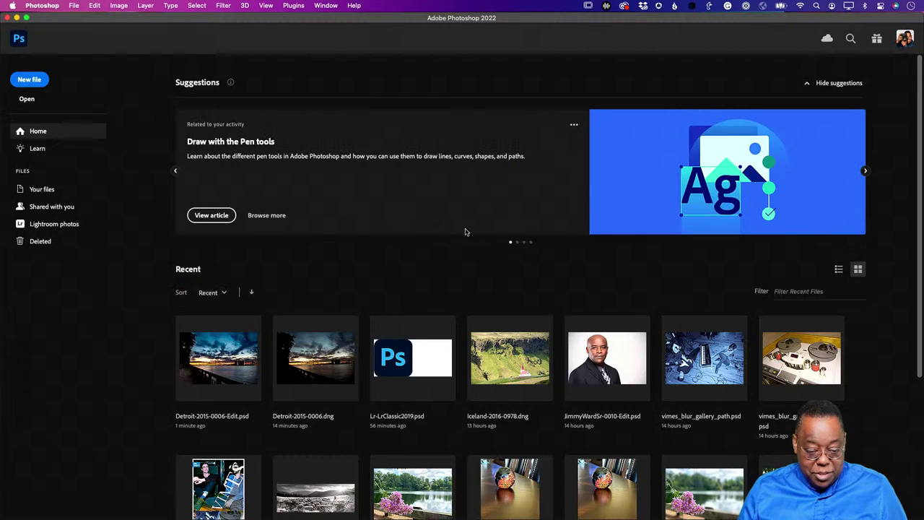
click(20, 39)
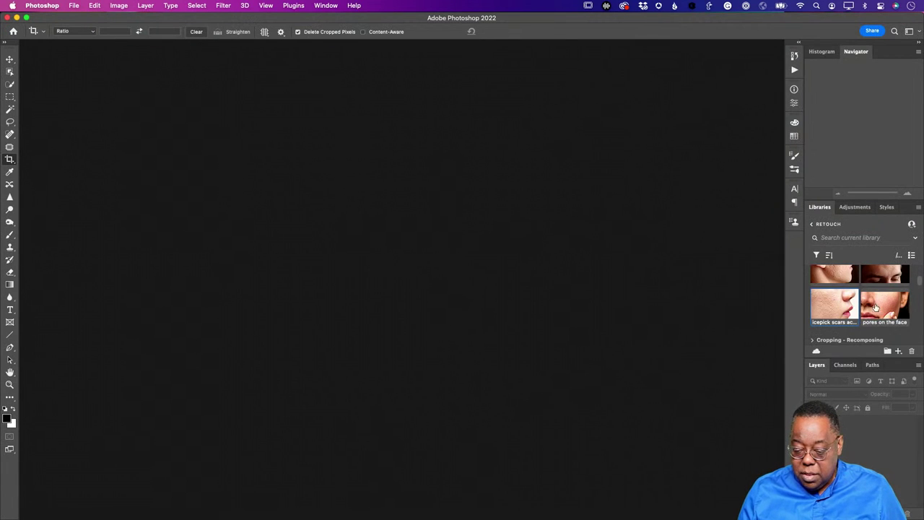
scroll(876, 307, down, 10)
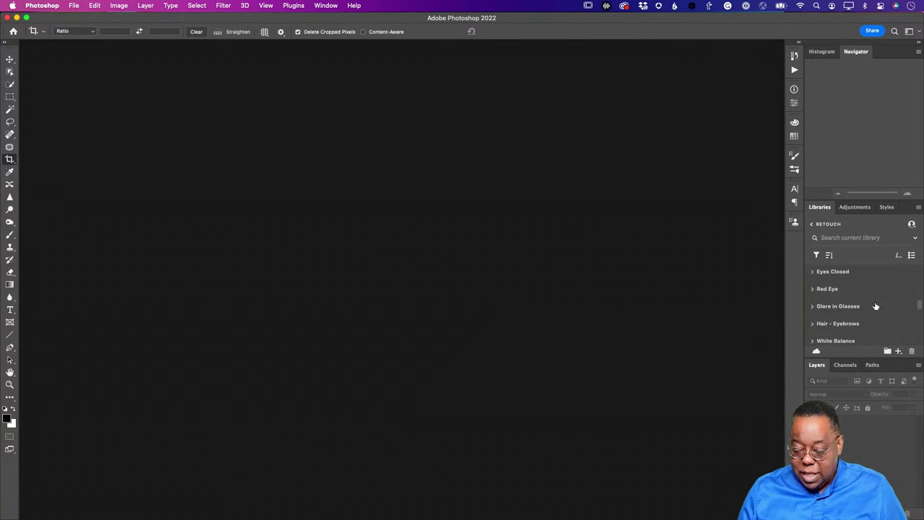
scroll(876, 307, down, 8)
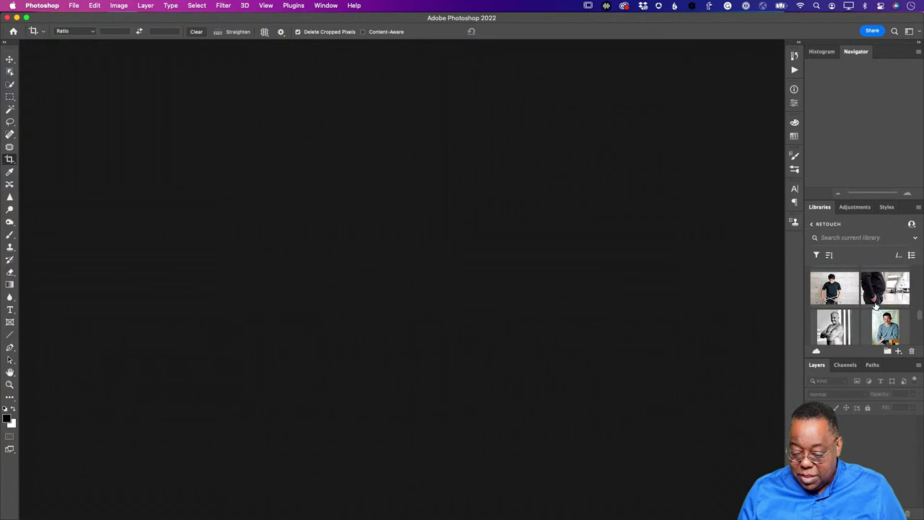
scroll(876, 307, up, 3)
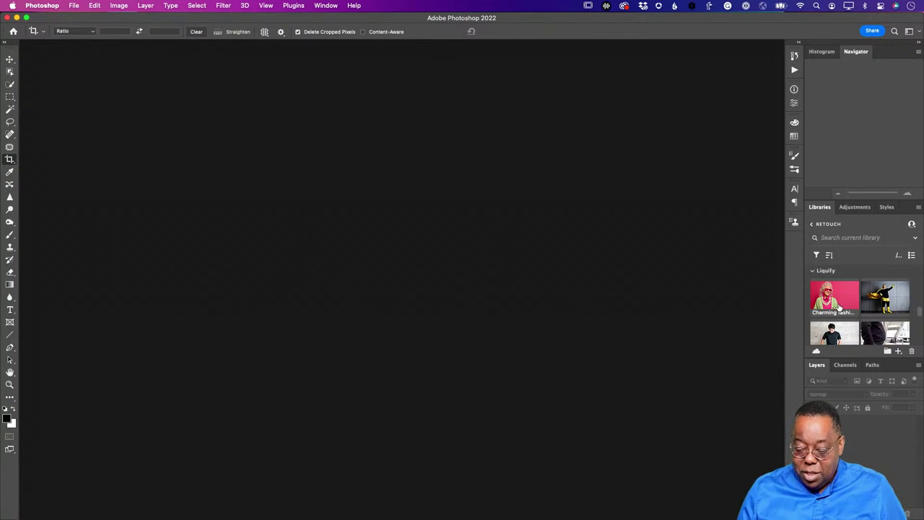
double_click(838, 307)
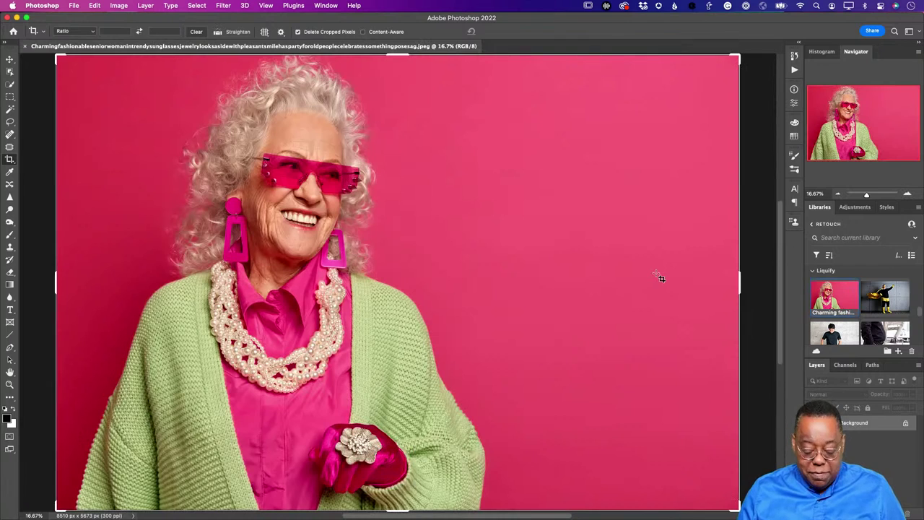
key(v)
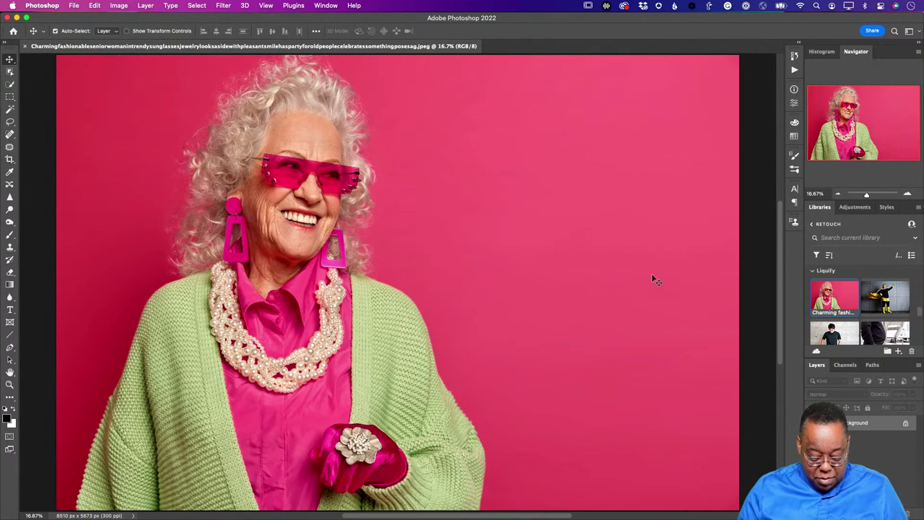
scroll(654, 279, up, 1)
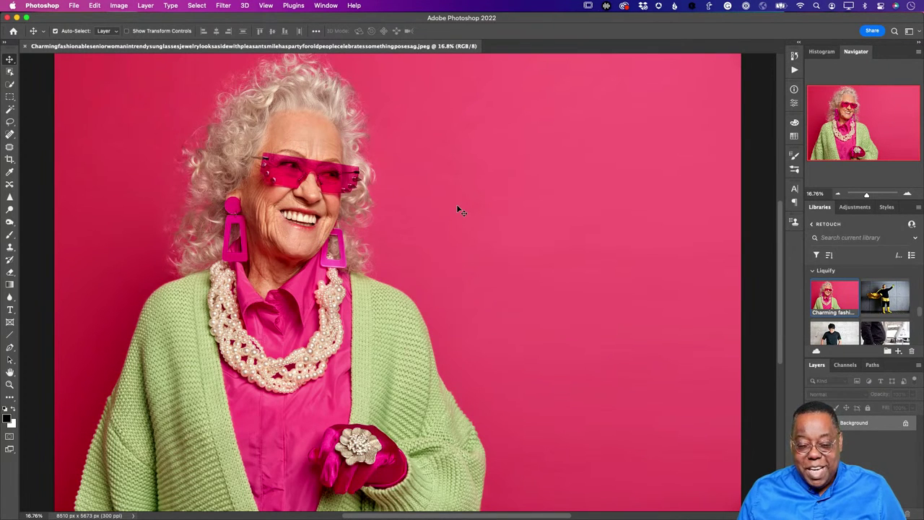
Convert the pink portrait for Smart Filters and open it in Liquify.
click(224, 6)
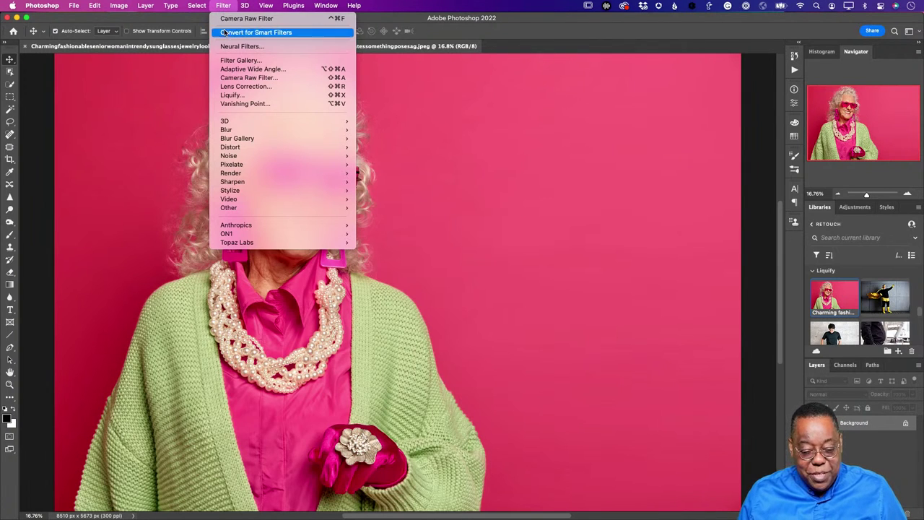
click(222, 6)
click(222, 5)
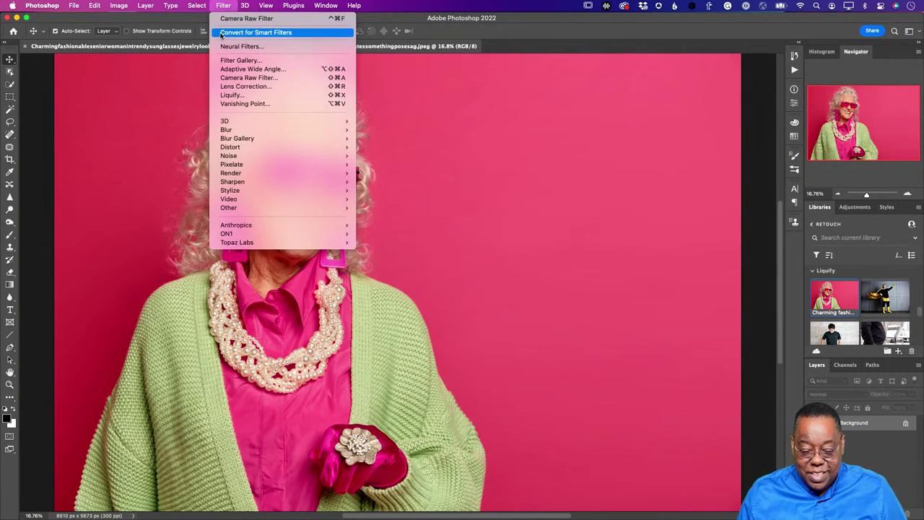
click(223, 33)
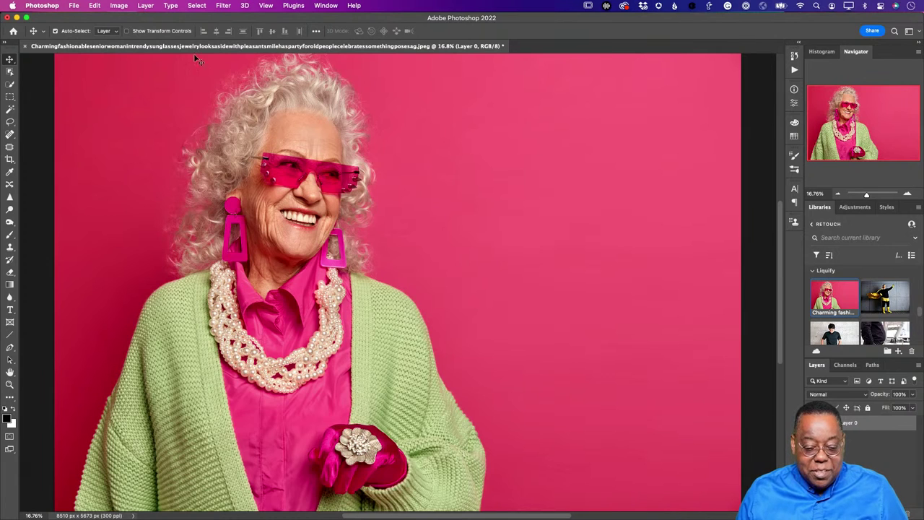
click(218, 5)
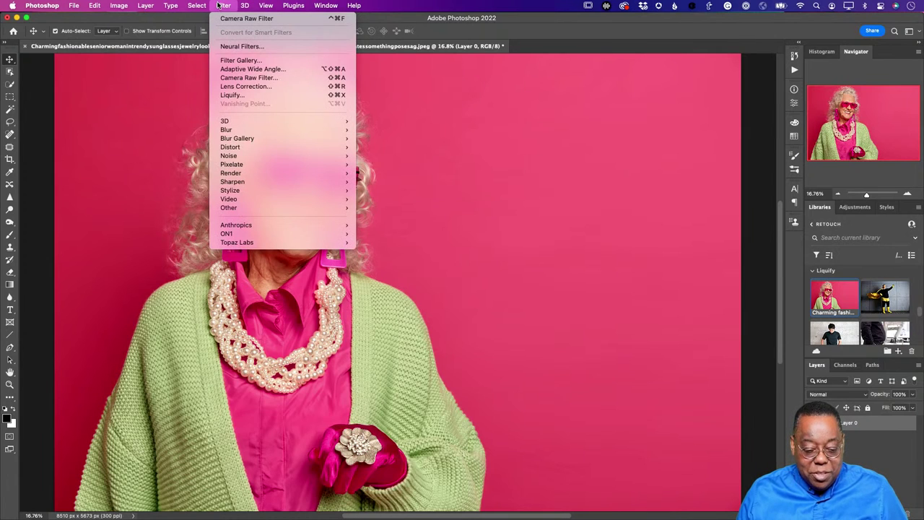
click(238, 94)
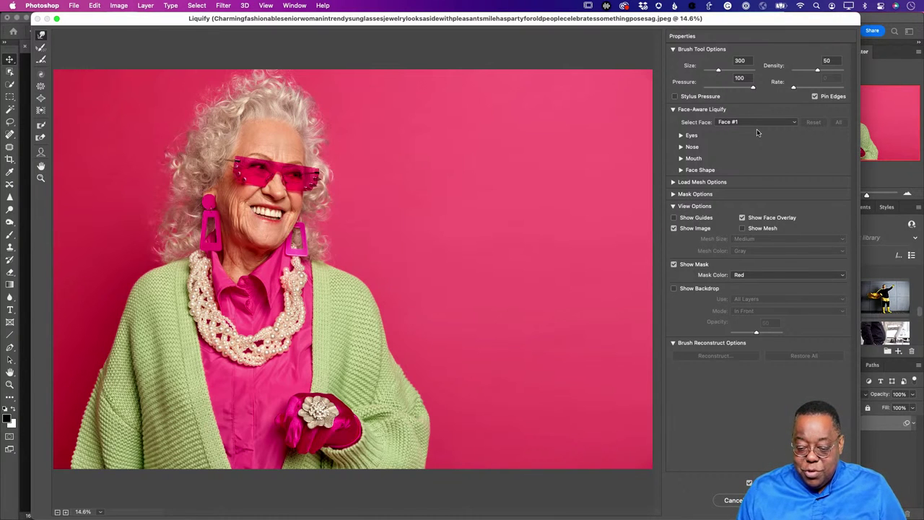
Collapse the Face-Aware Liquify section and leave Pin Edges unchecked.
click(673, 109)
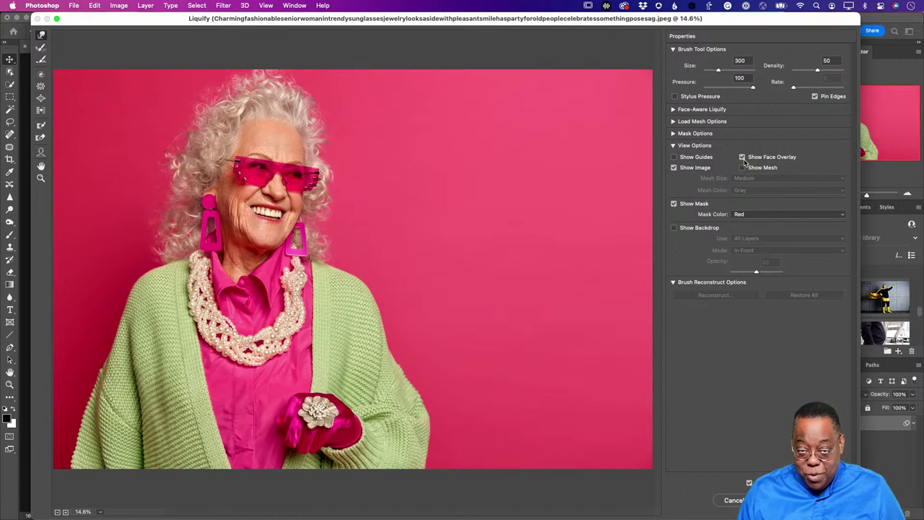
key(alt)
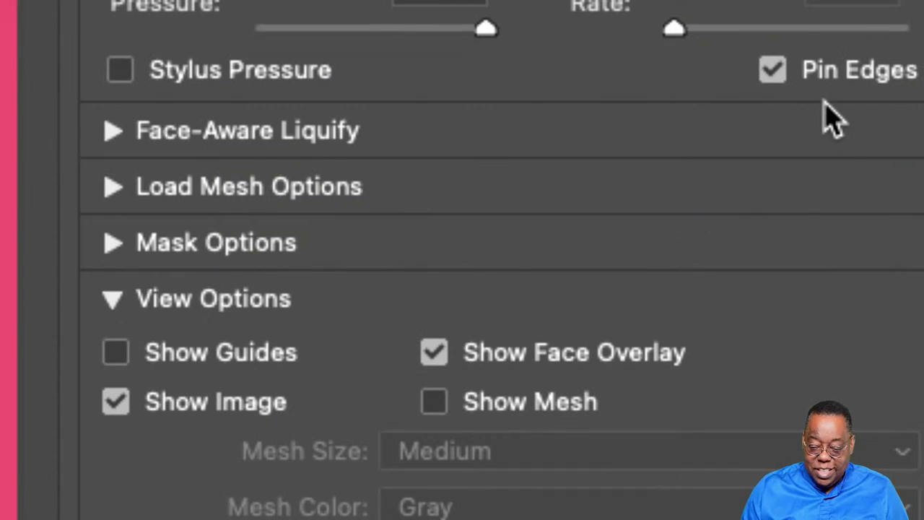
click(778, 78)
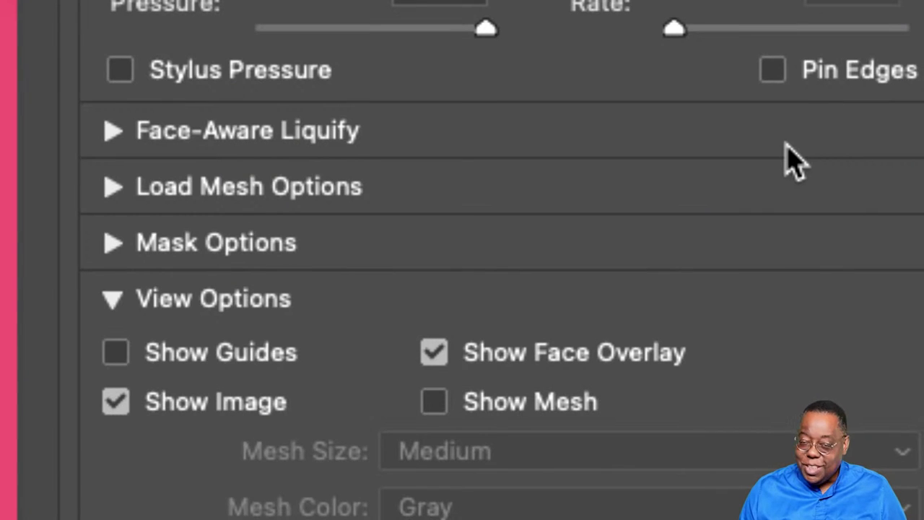
click(774, 75)
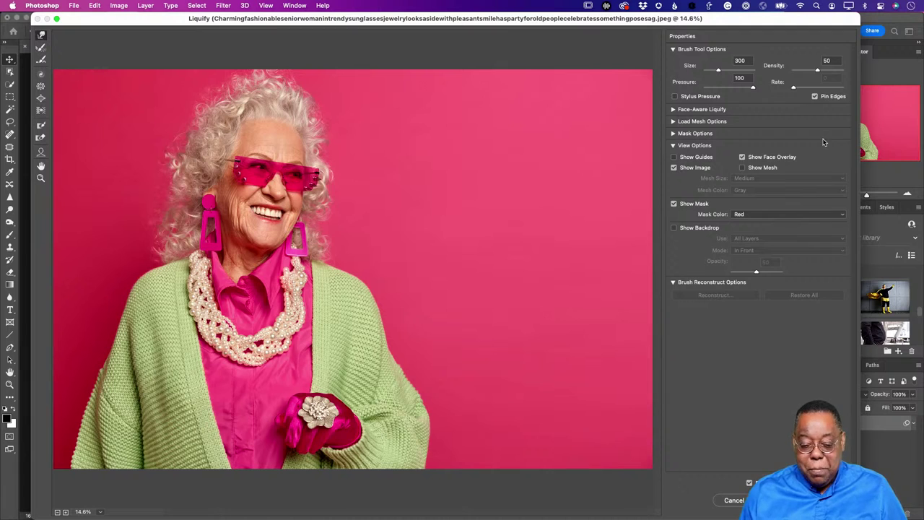
click(815, 96)
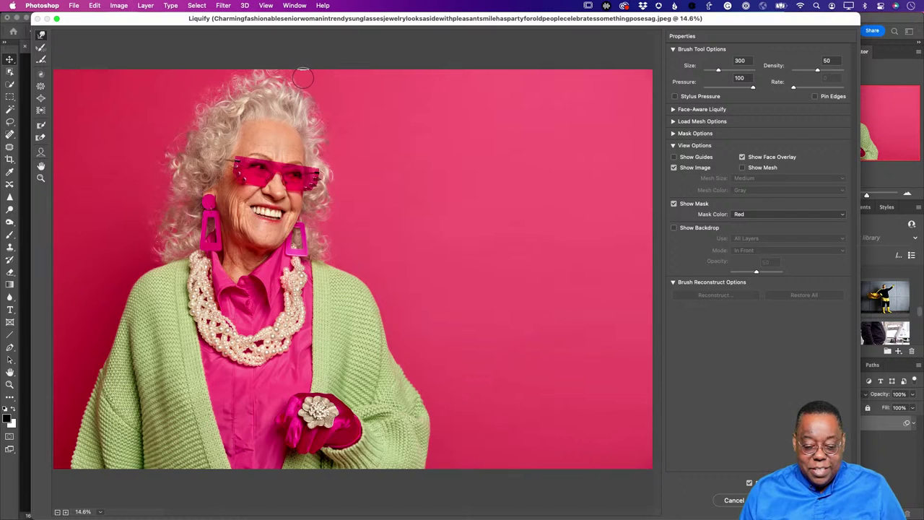
drag(302, 78, 314, 97)
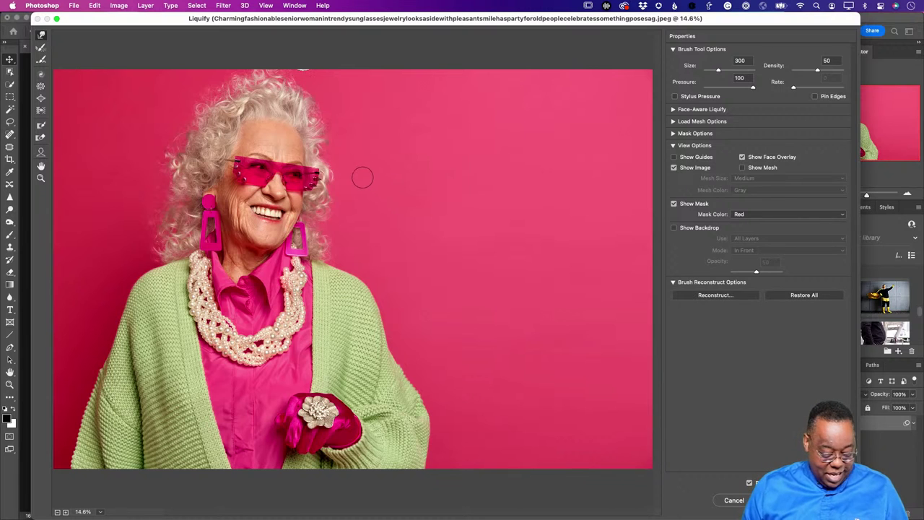
key(super+plus)
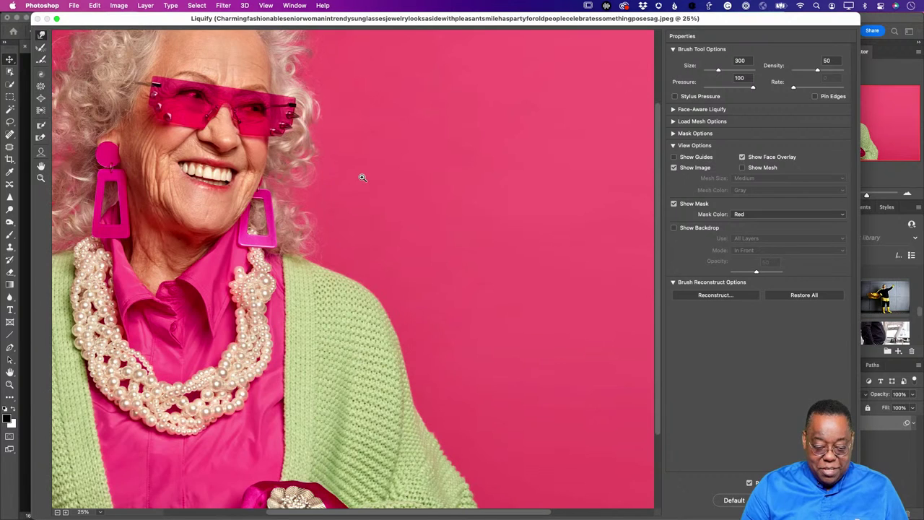
scroll(362, 177, down, 2)
key(super+plus)
scroll(362, 177, up, 5)
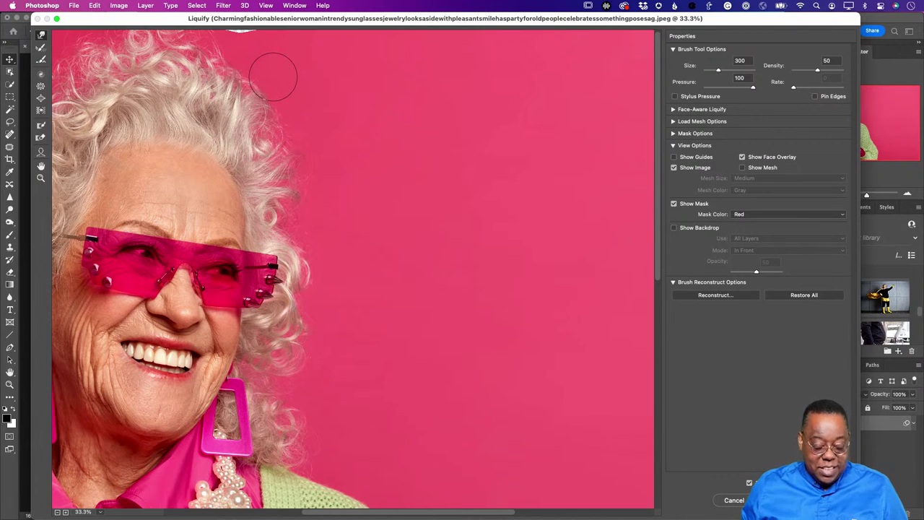
key(super+z)
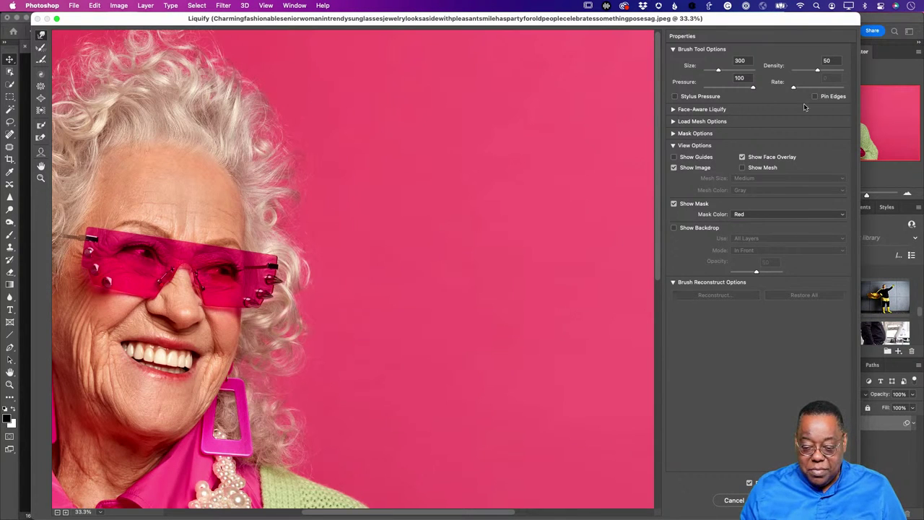
Re-check Pin Edges, try a Forward Warp along the top of the hair, then undo it.
click(816, 96)
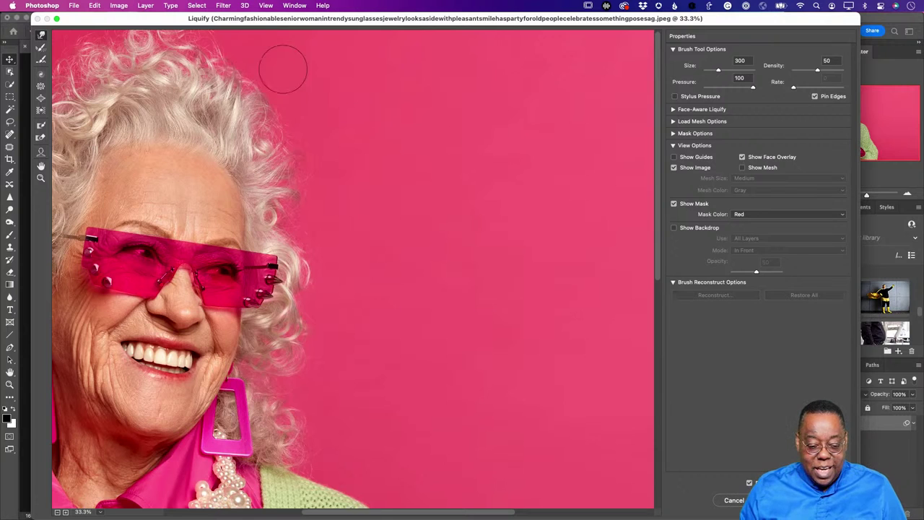
click(228, 50)
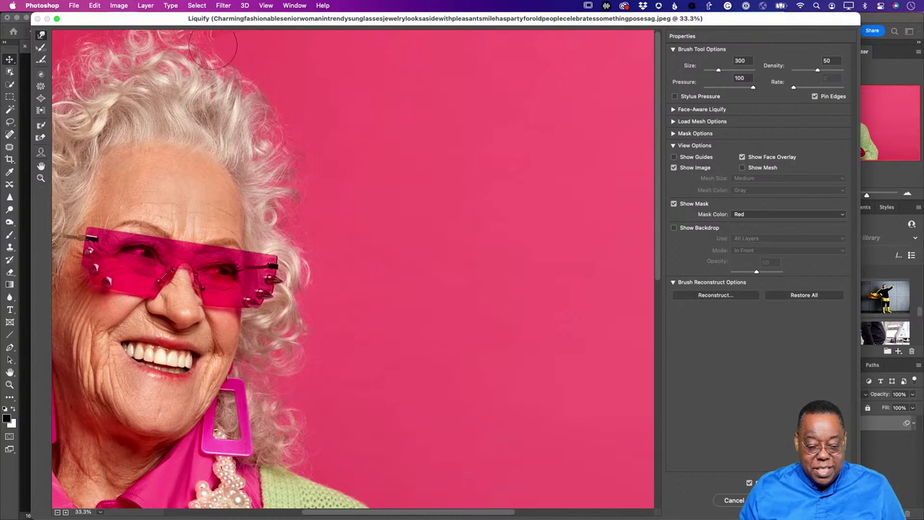
mouse_move(211, 52)
mouse_down()
mouse_move(167, 49)
mouse_move(158, 39)
mouse_move(143, 65)
mouse_move(210, 63)
mouse_move(209, 71)
mouse_move(226, 45)
mouse_move(225, 69)
mouse_move(245, 48)
mouse_move(209, 39)
mouse_move(195, 53)
mouse_move(216, 35)
mouse_move(250, 43)
mouse_move(254, 78)
mouse_move(279, 79)
mouse_move(277, 99)
mouse_move(316, 119)
mouse_move(294, 123)
mouse_move(316, 146)
mouse_move(296, 150)
mouse_move(336, 162)
mouse_move(310, 178)
mouse_up()
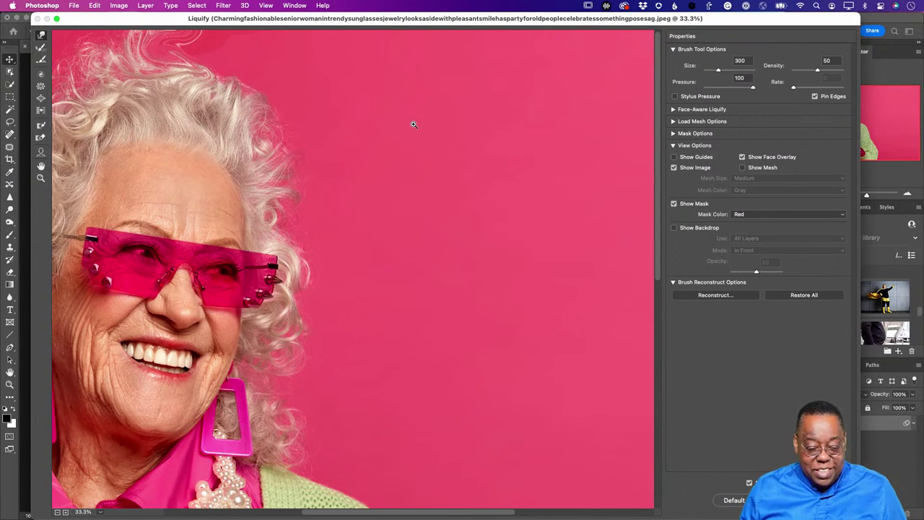
key(super+z)
key(super+z)
key(super+z)
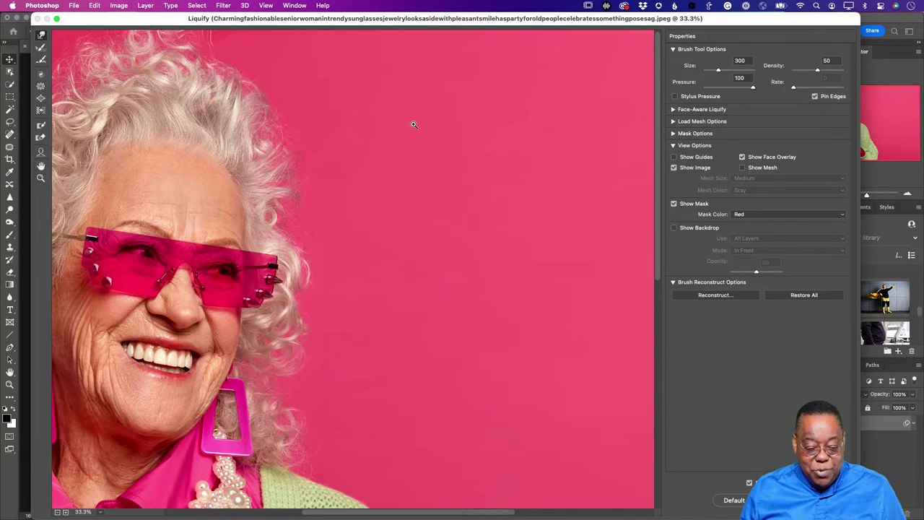
scroll(371, 180, down, 5)
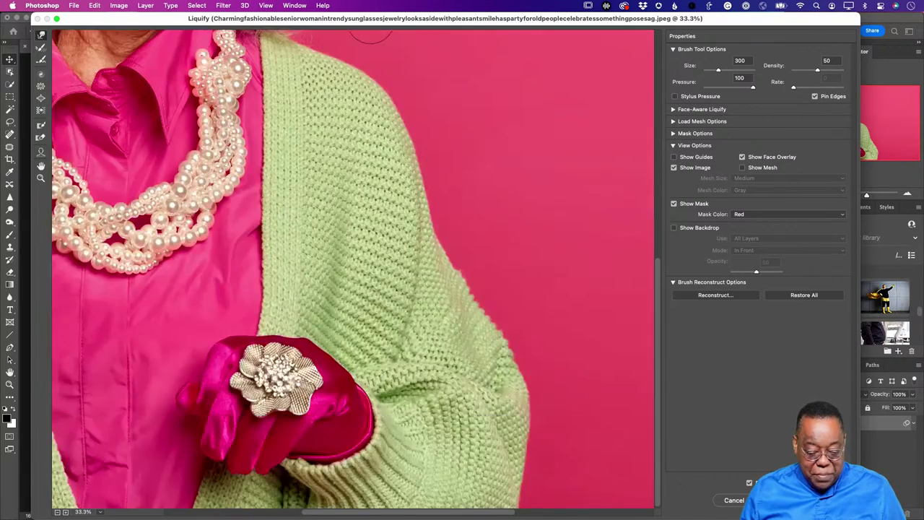
scroll(366, 186, up, 8)
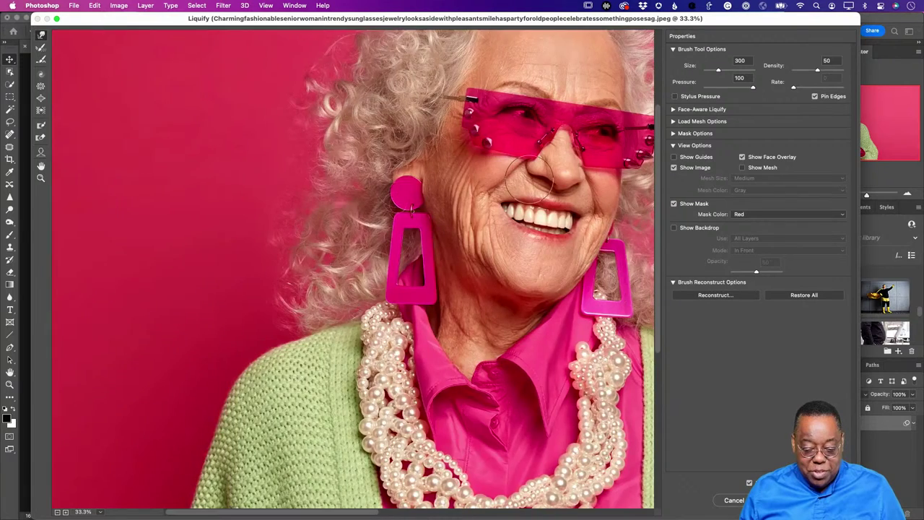
Bring the green cardigan's outer edge into the Liquify preview and nudge the dialog left.
scroll(433, 177, right, 10)
scroll(340, 176, down, 2)
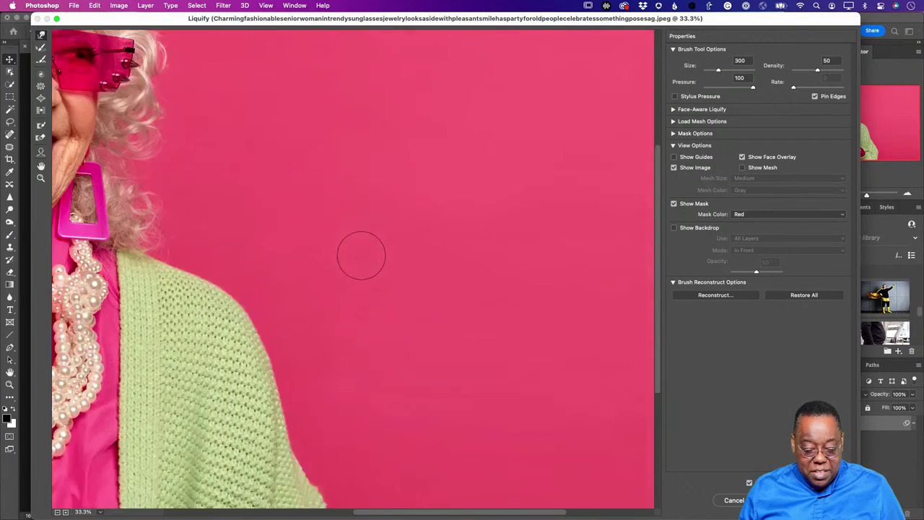
scroll(361, 254, down, 4)
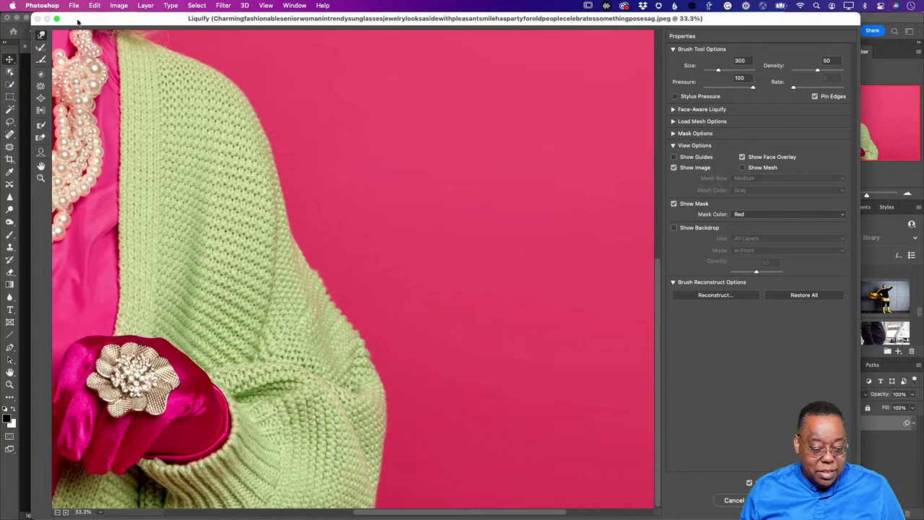
drag(79, 23, 48, 21)
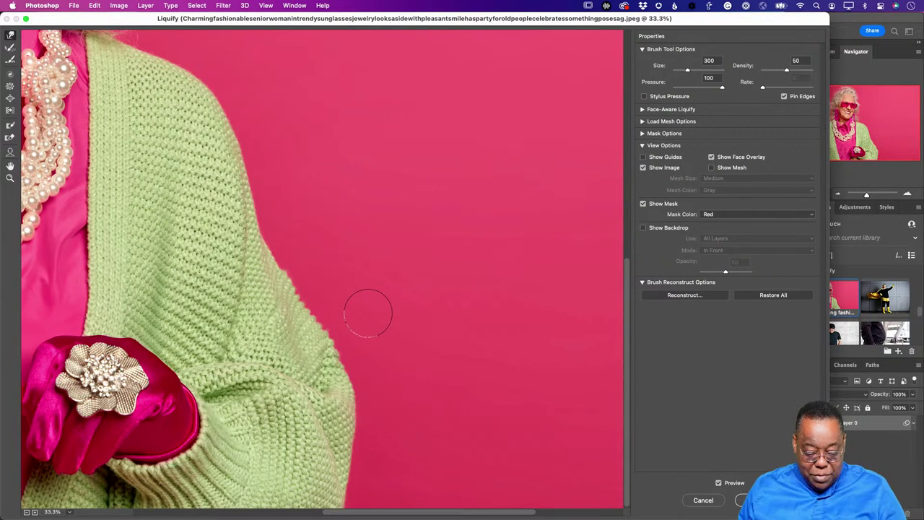
Raise the Liquify brush to size 900 and push the cardigan's outer edge inward in four strokes.
key(bracketright)
key(bracketright)
key(bracketright)
key(bracketright)
key(bracketright)
key(bracketright)
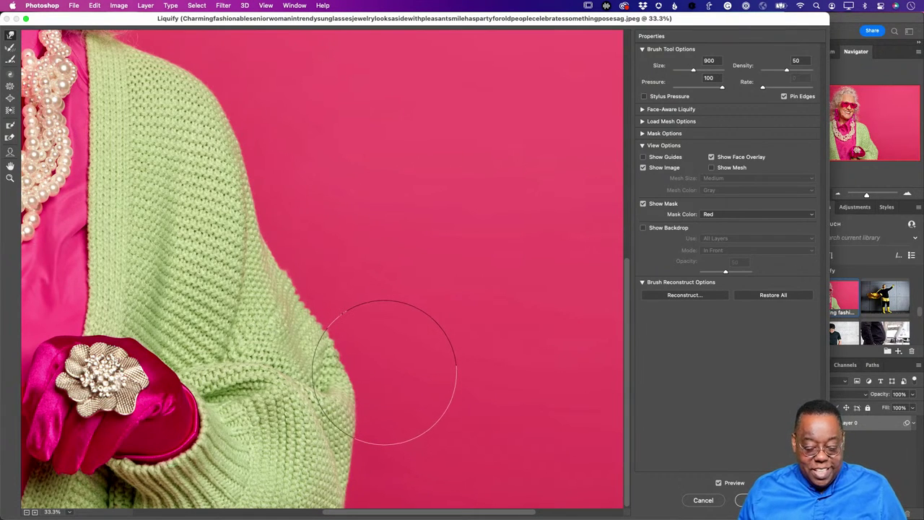
mouse_move(343, 340)
mouse_down()
mouse_move(330, 284)
mouse_move(316, 286)
mouse_up()
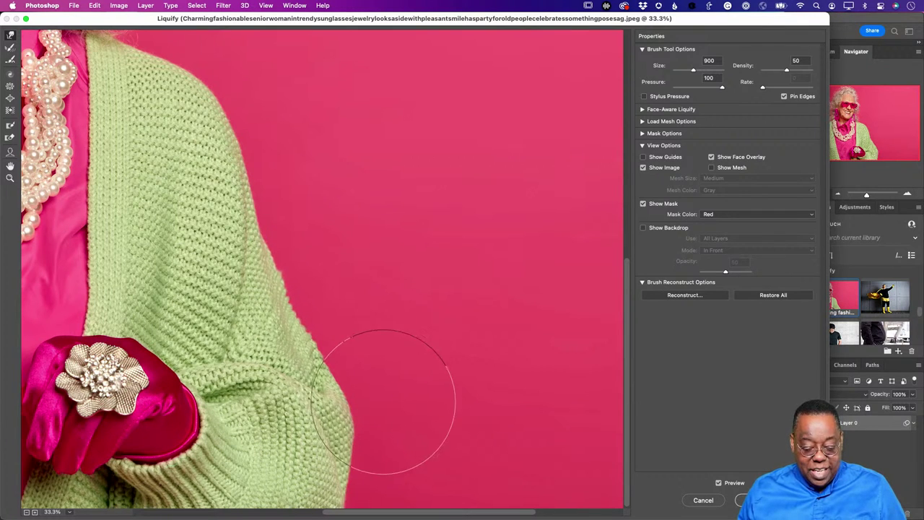
drag(385, 400, 367, 402)
mouse_move(392, 443)
mouse_down()
mouse_move(380, 378)
mouse_move(370, 379)
mouse_move(340, 351)
mouse_move(320, 264)
mouse_up()
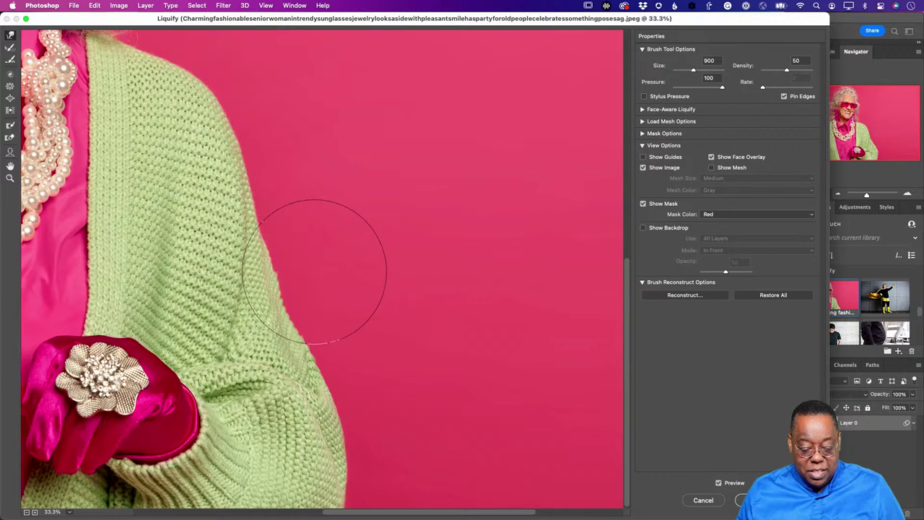
mouse_move(370, 393)
mouse_down()
mouse_move(379, 415)
mouse_move(373, 462)
mouse_up()
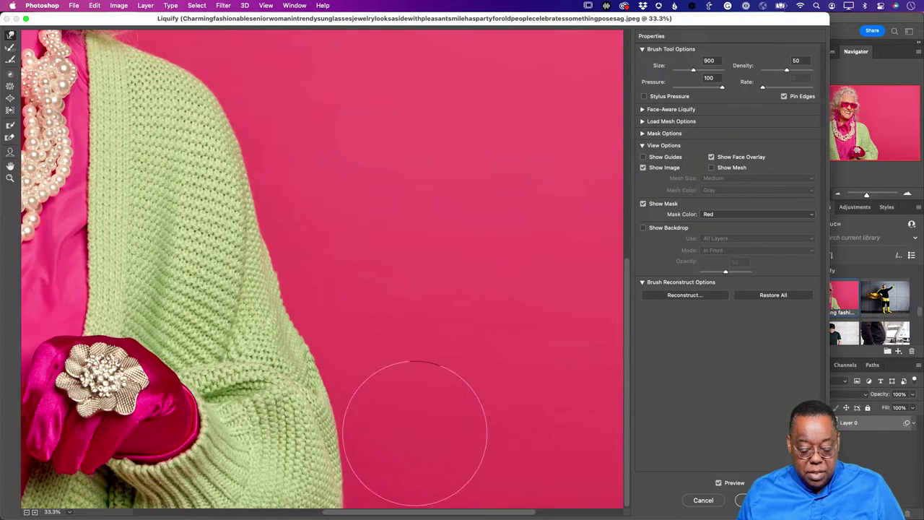
key(super+0)
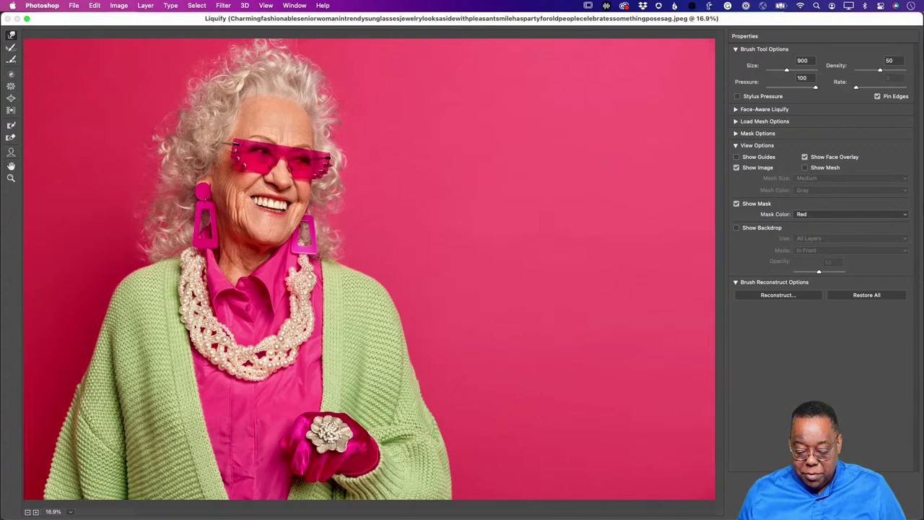
Test a sweater-edge push with repeated undo/redo, leave it undone, and close the senior woman's portrait.
drag(432, 433, 442, 433)
key(super+z)
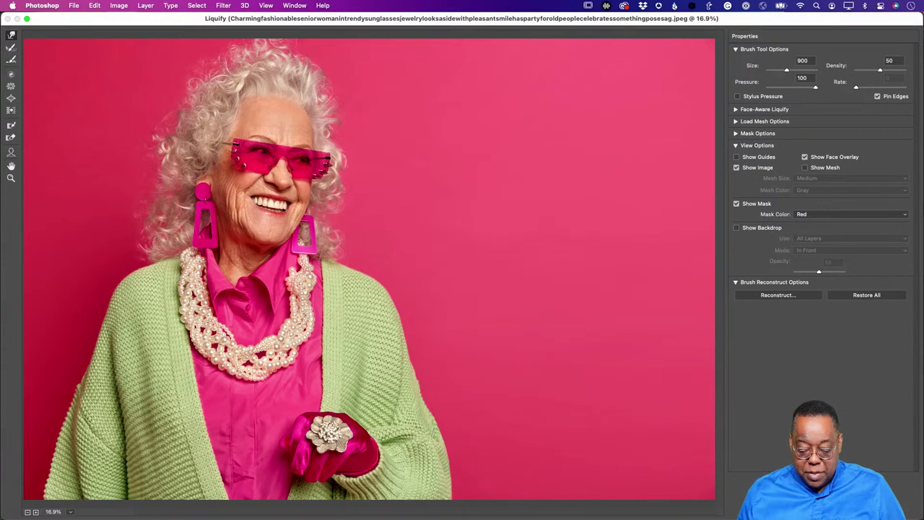
key(super+shift+z)
key(super+z)
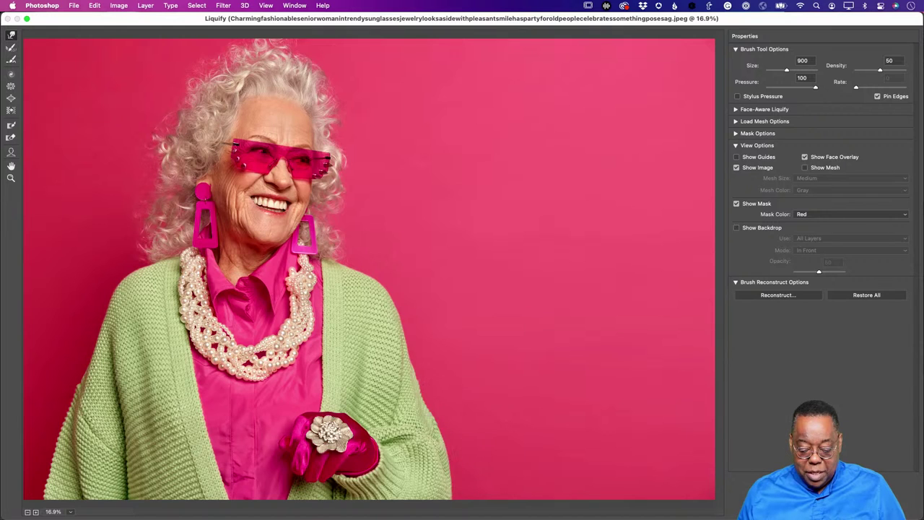
key(super+shift+z)
key(super+z)
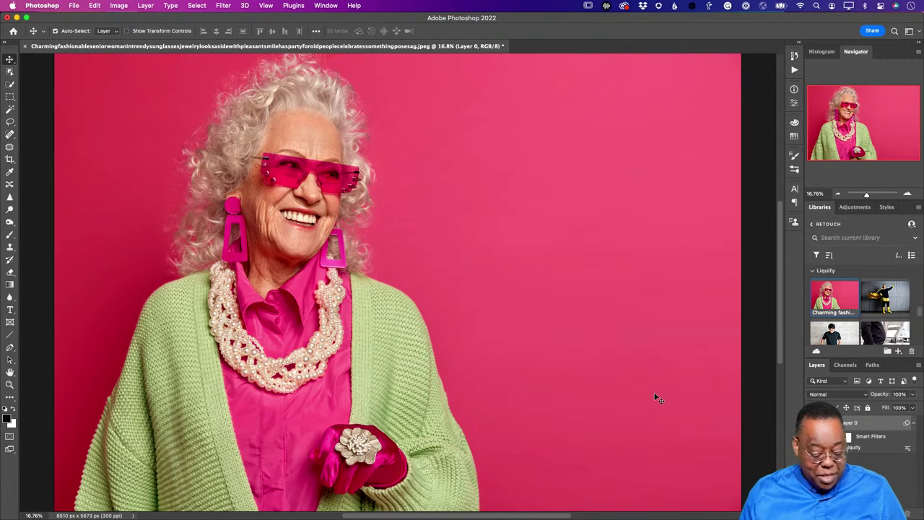
key(super+w)
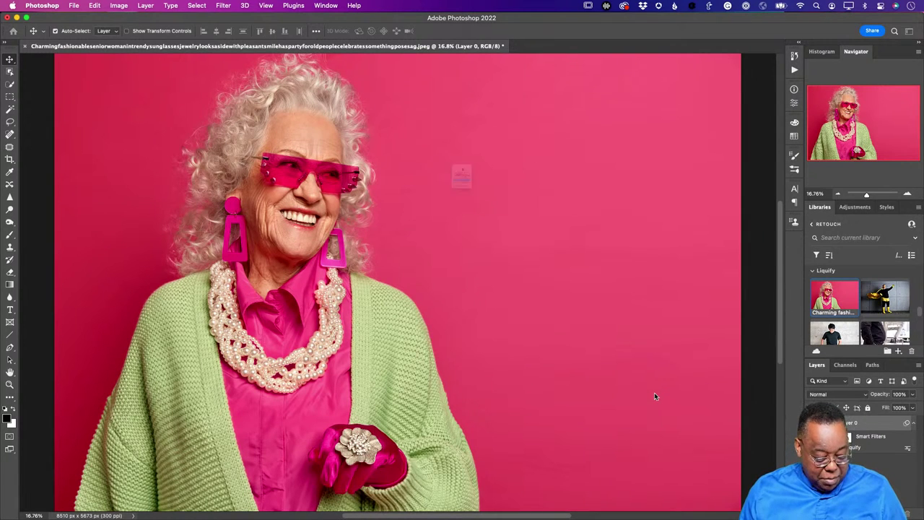
Discard the portrait's changes and open the fat man belly photo from the Retouch library.
key(super+d)
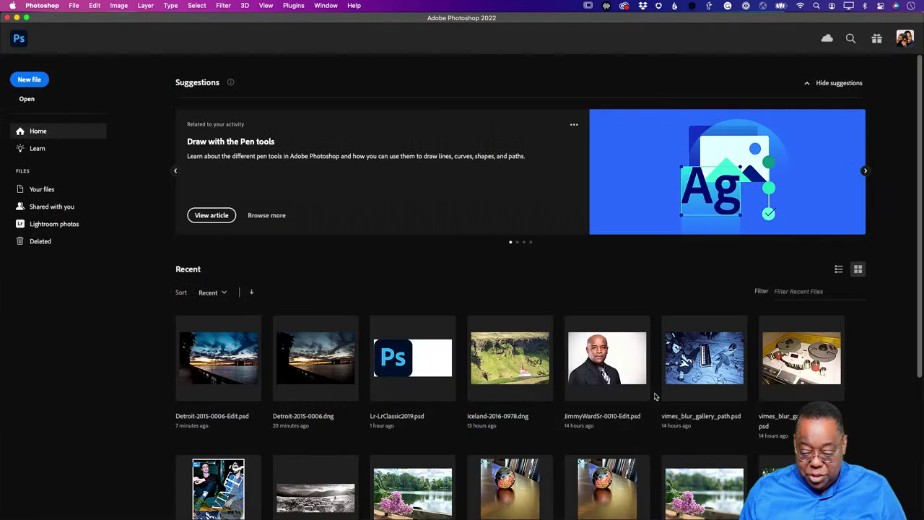
click(20, 41)
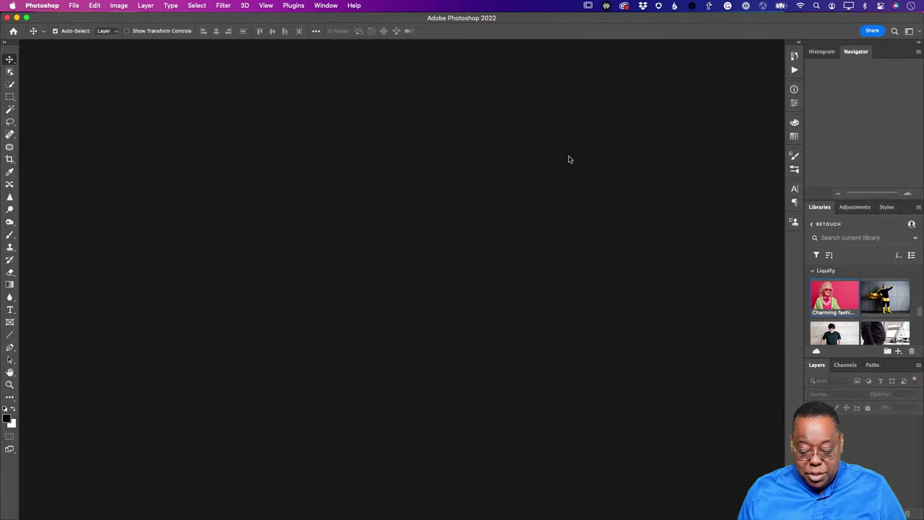
scroll(868, 306, down, 4)
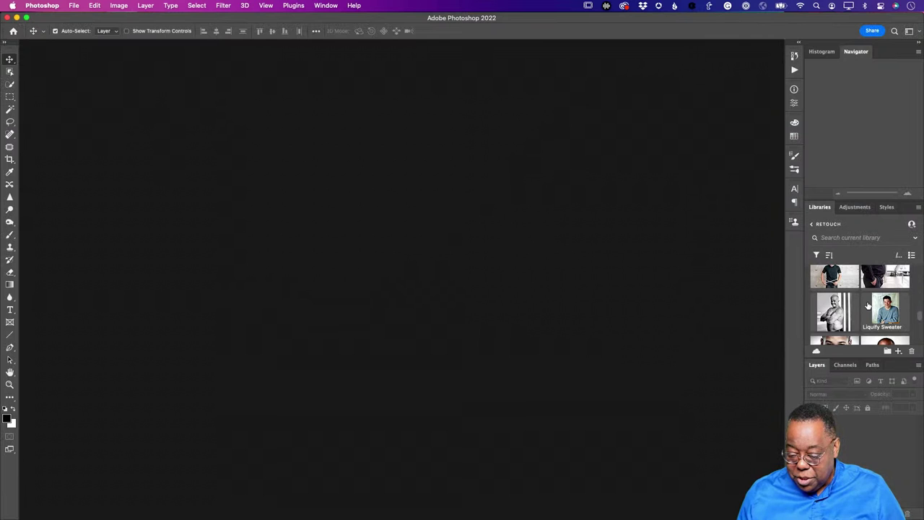
scroll(871, 300, up, 2)
double_click(879, 287)
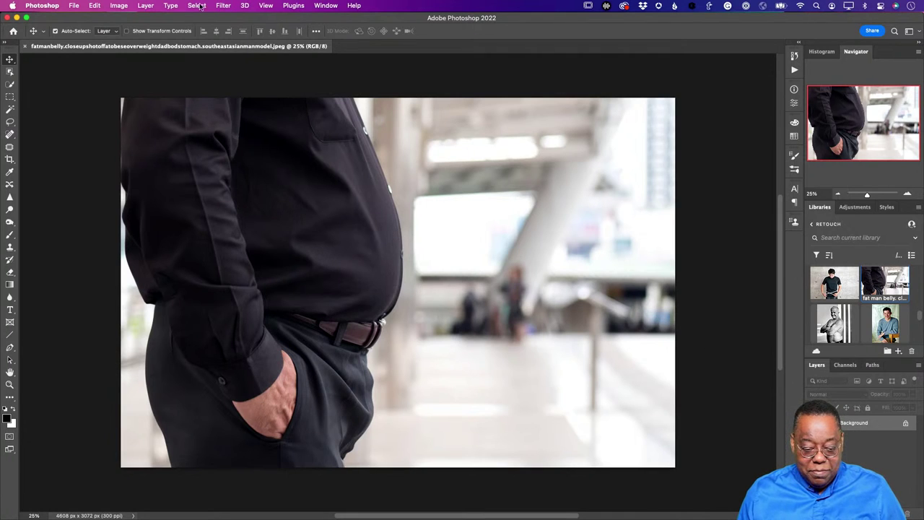
Convert the belly photo for smart filters, open Liquify, and try then undo a belly warp.
click(223, 5)
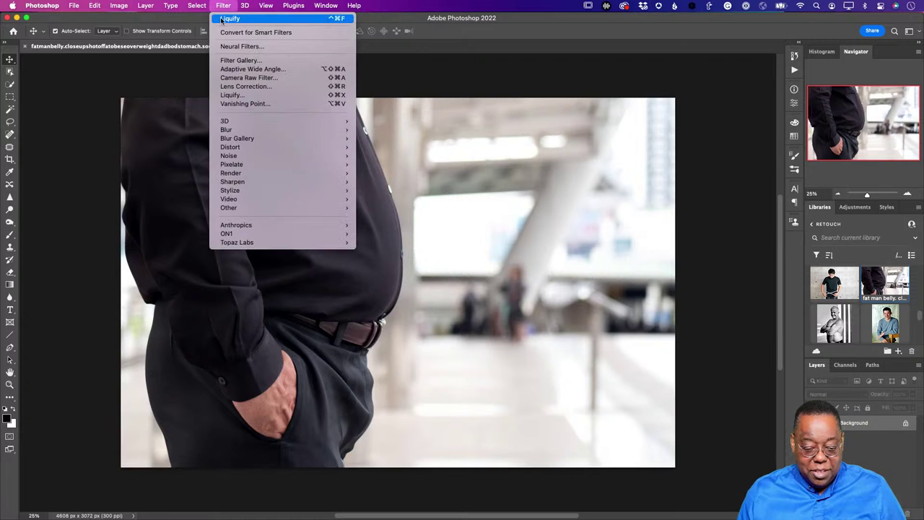
click(260, 32)
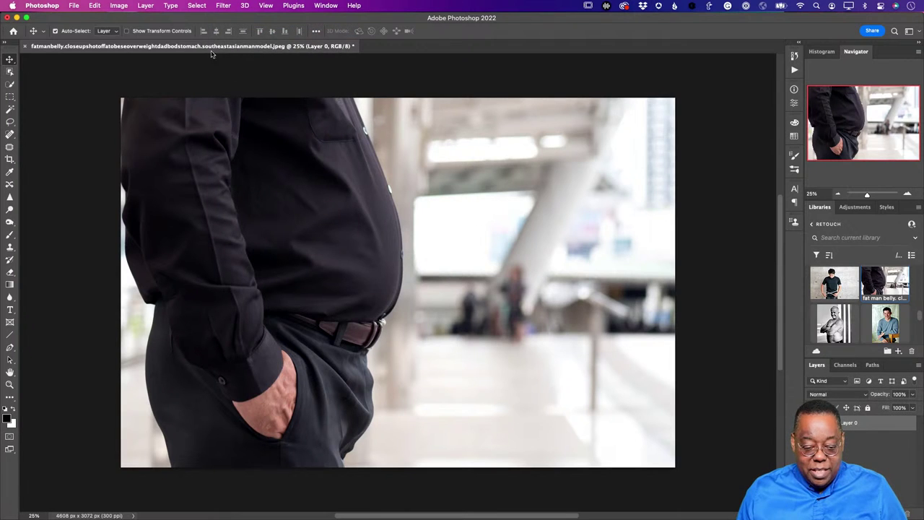
click(217, 7)
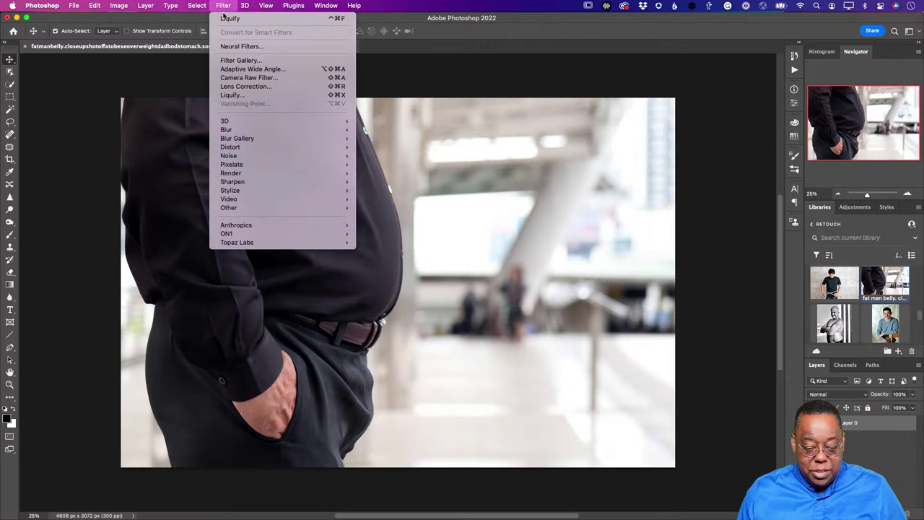
click(238, 92)
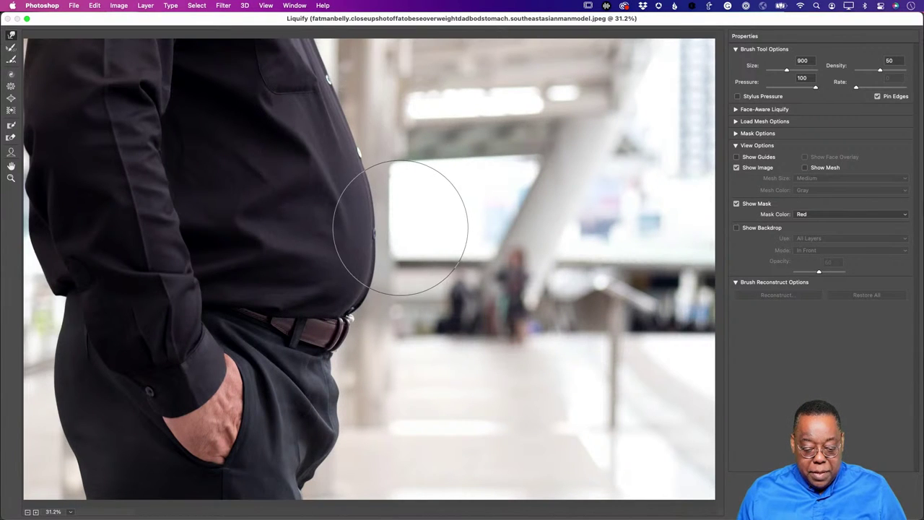
mouse_move(401, 228)
mouse_down()
mouse_move(397, 213)
mouse_move(365, 217)
mouse_up()
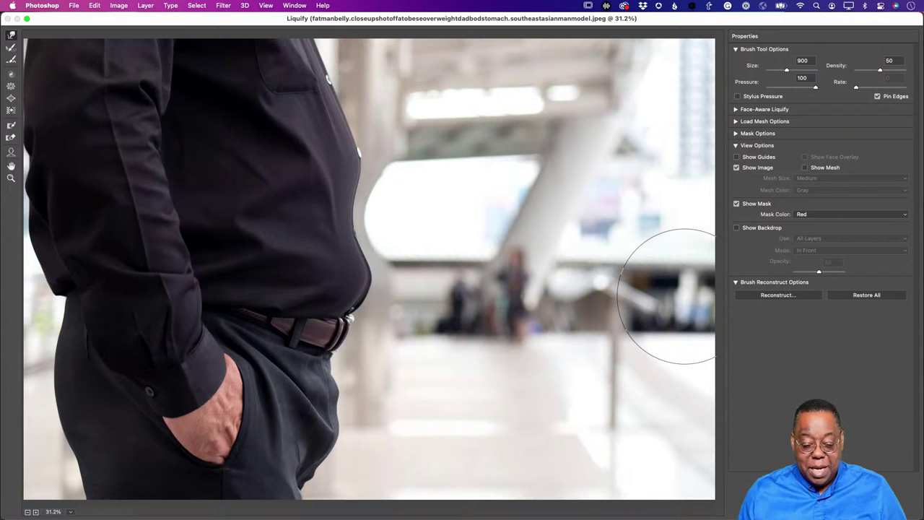
key(super+z)
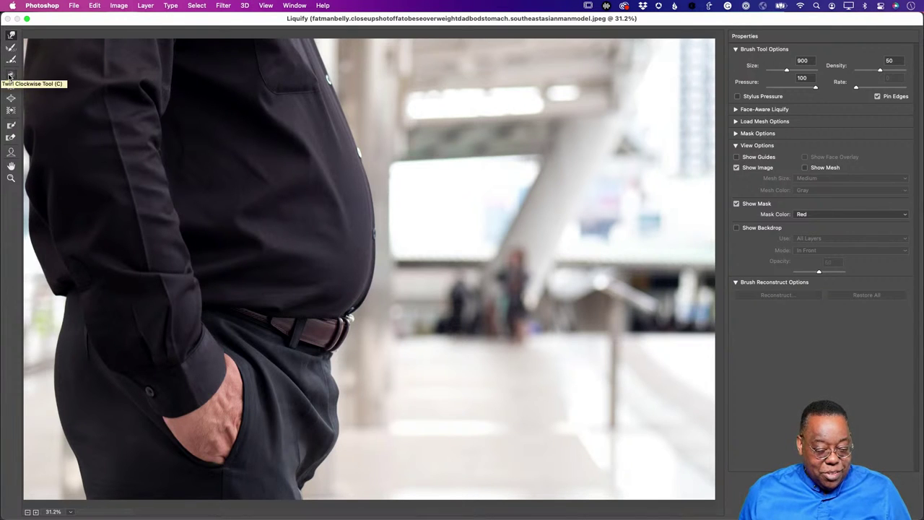
Paint a Freeze Mask over the background along the belly's right edge with an enlarged brush.
click(9, 126)
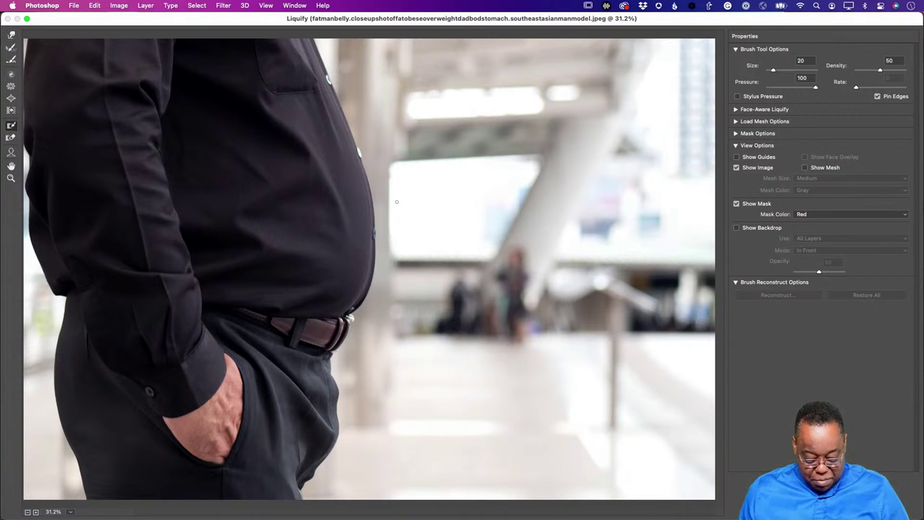
key(bracketright)
key(bracketright)
key(bracketright)
key(bracketright)
key(bracketright)
key(bracketright)
key(bracketright)
key(bracketright)
key(bracketright)
key(bracketright)
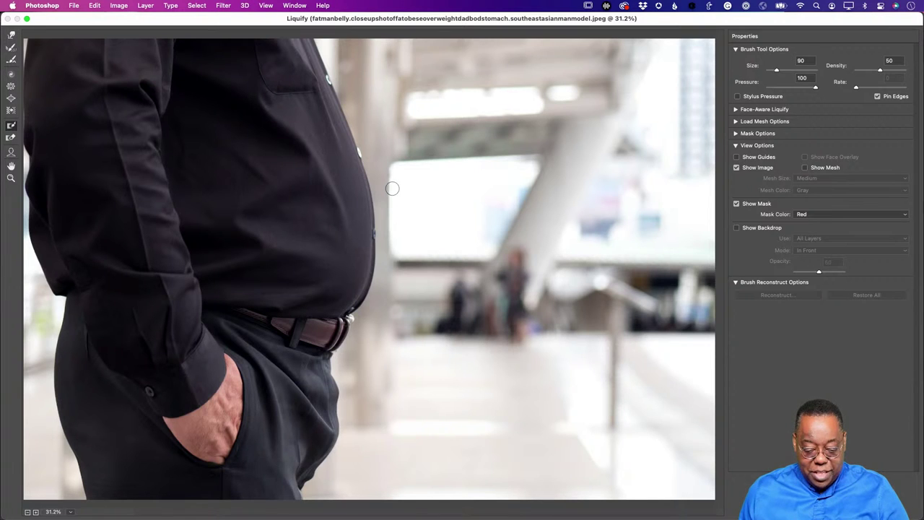
mouse_move(386, 164)
mouse_down()
mouse_move(390, 304)
mouse_move(392, 166)
mouse_move(451, 153)
mouse_move(411, 168)
mouse_move(391, 150)
mouse_move(391, 134)
mouse_move(452, 147)
mouse_move(419, 165)
mouse_move(399, 163)
mouse_move(377, 138)
mouse_move(385, 170)
mouse_up()
mouse_move(387, 188)
mouse_down()
mouse_move(402, 189)
mouse_move(401, 297)
mouse_move(394, 322)
mouse_move(379, 321)
mouse_move(399, 275)
mouse_move(477, 267)
mouse_move(423, 262)
mouse_move(427, 200)
mouse_up()
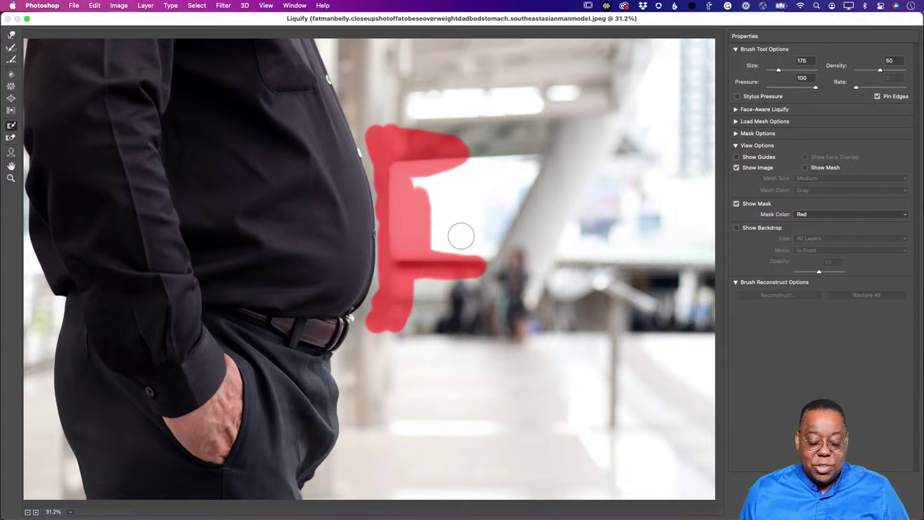
key(bracketright)
key(bracketright)
key(bracketright)
key(bracketright)
key(bracketright)
key(bracketright)
key(bracketright)
key(bracketright)
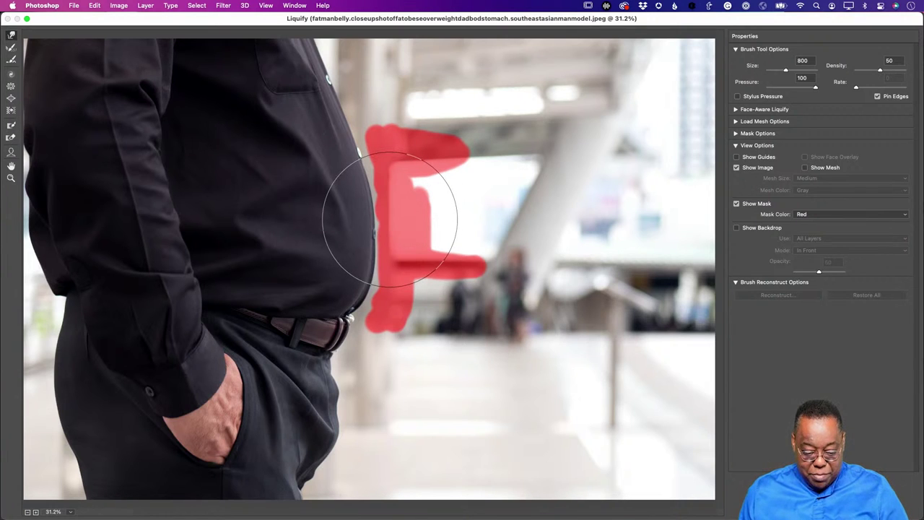
Push the belly edge inward with a size-700 Forward Warp brush, compare the preview, and apply.
key(bracketleft)
key(bracketleft)
mouse_move(389, 217)
mouse_down()
mouse_move(355, 196)
mouse_move(353, 186)
mouse_move(371, 176)
mouse_move(349, 177)
mouse_move(359, 236)
mouse_move(374, 235)
mouse_move(365, 280)
mouse_move(353, 269)
mouse_move(370, 238)
mouse_move(374, 196)
mouse_move(364, 163)
mouse_move(354, 172)
mouse_move(359, 144)
mouse_up()
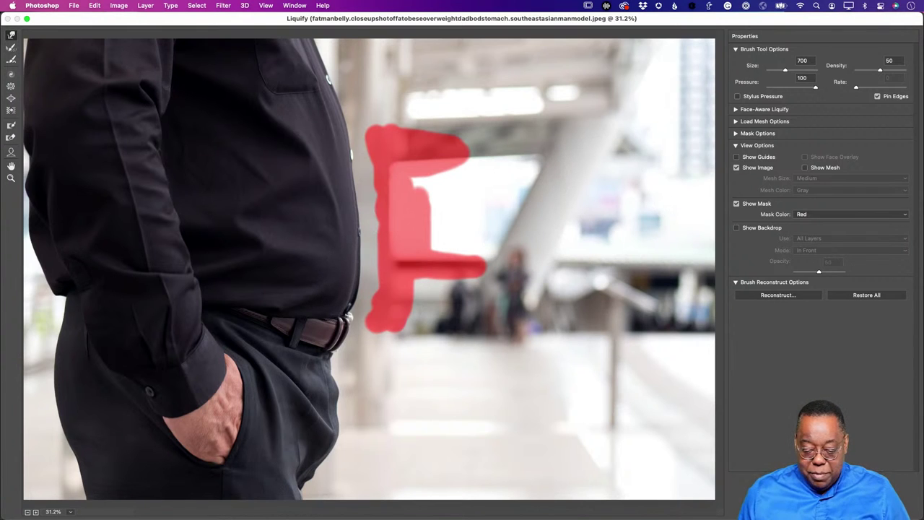
key(p)
key(p)
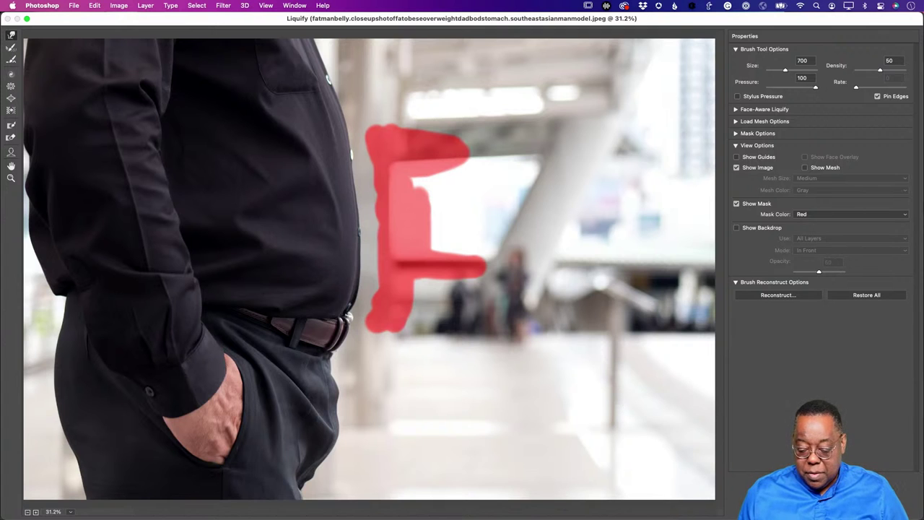
key(Return)
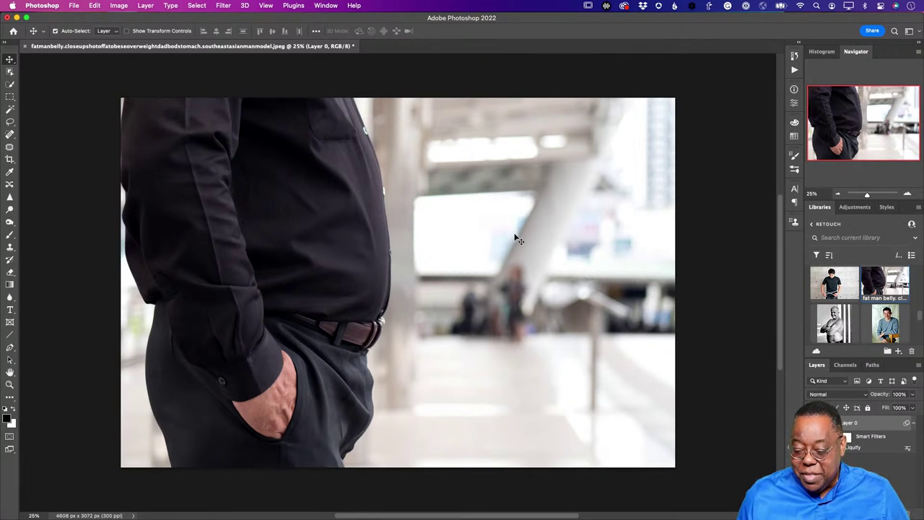
Close the belly photo with Don't Save and return from Home to the empty workspace.
scroll(871, 315, down, 1)
scroll(868, 317, down, 2)
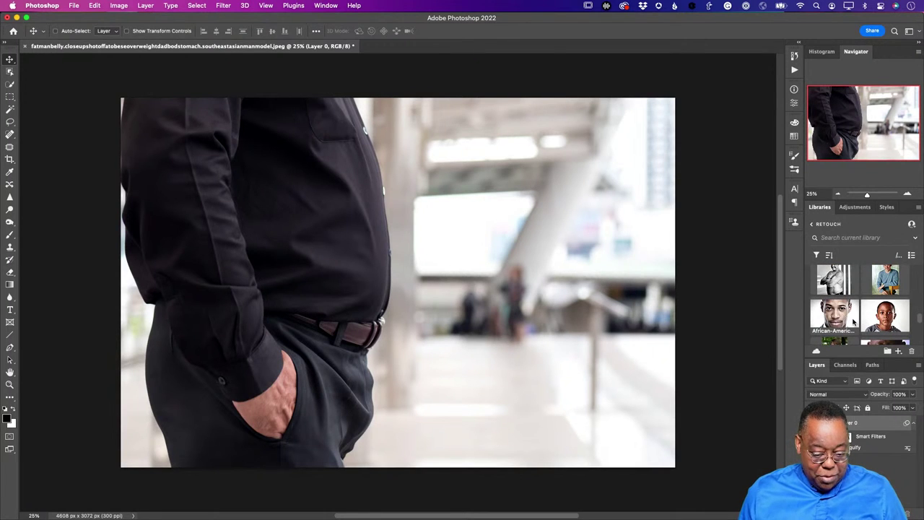
key(super+w)
click(470, 213)
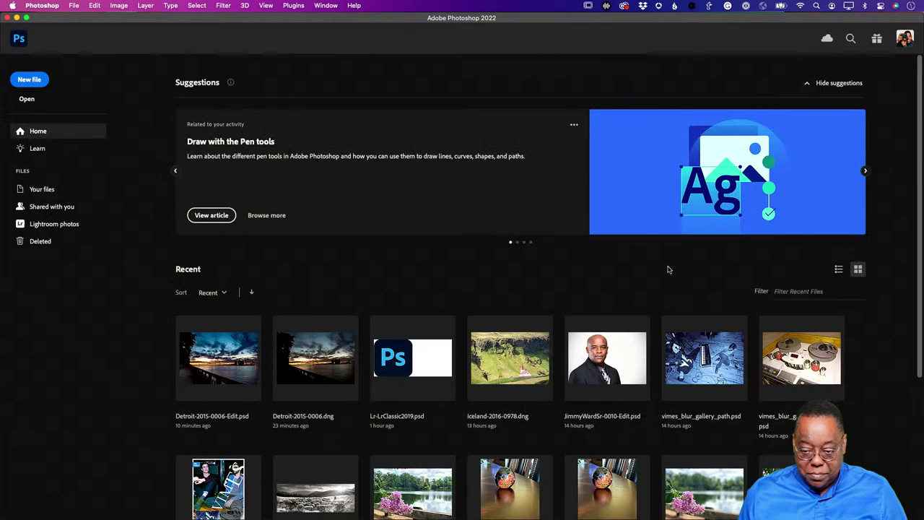
click(19, 40)
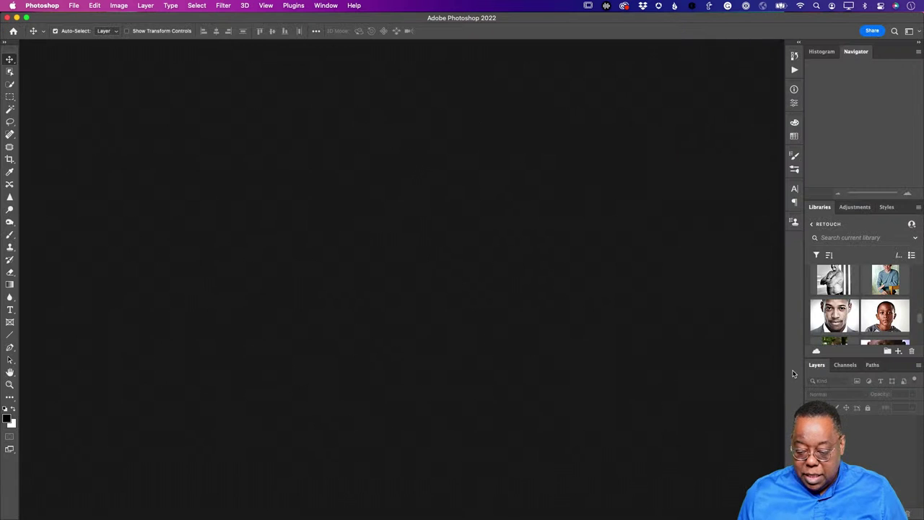
double_click(849, 323)
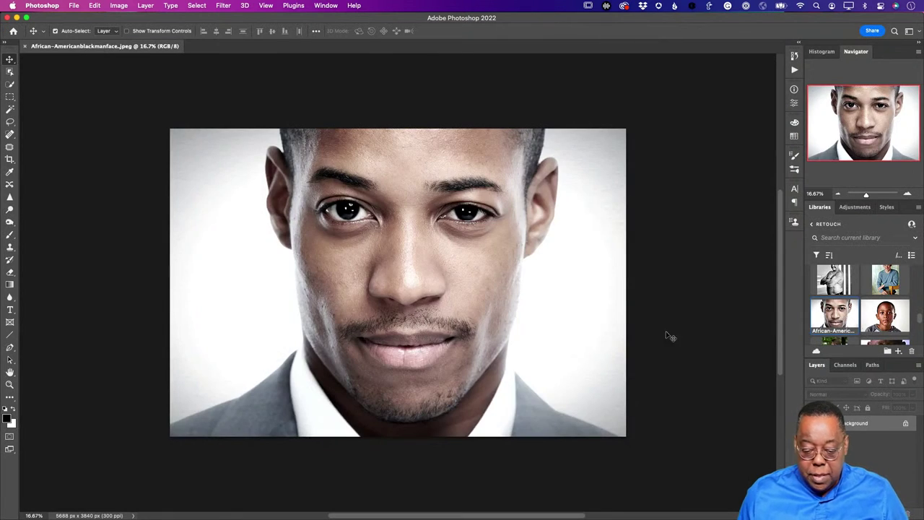
key(super+0)
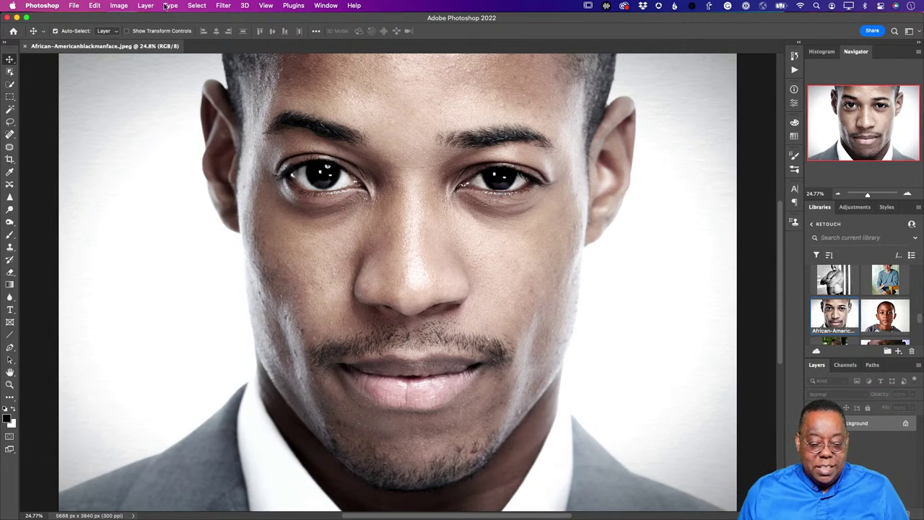
Convert the portrait's Background layer for smart filters and launch Filter > Liquify.
click(192, 5)
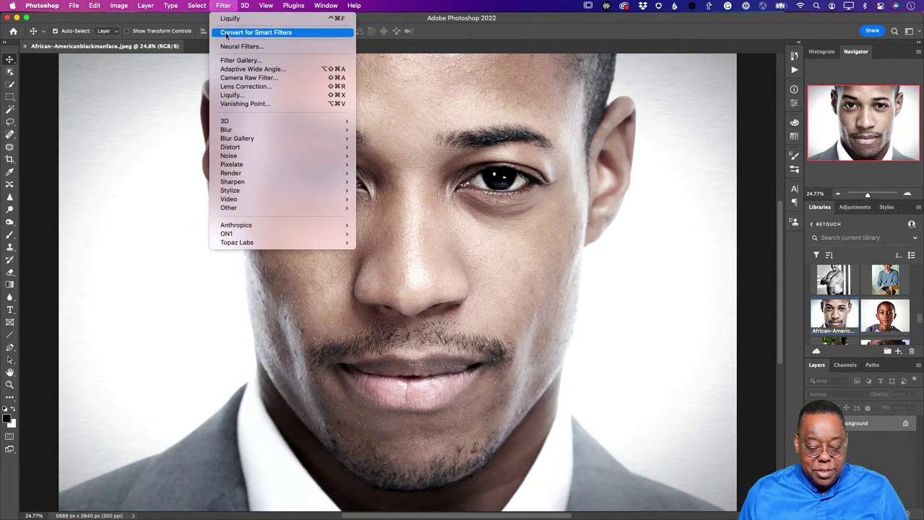
click(215, 7)
click(221, 6)
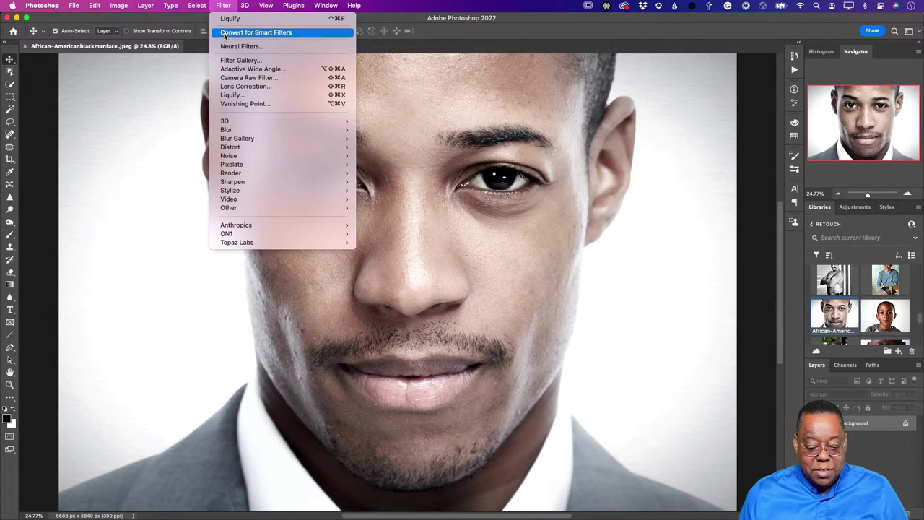
click(225, 30)
click(223, 5)
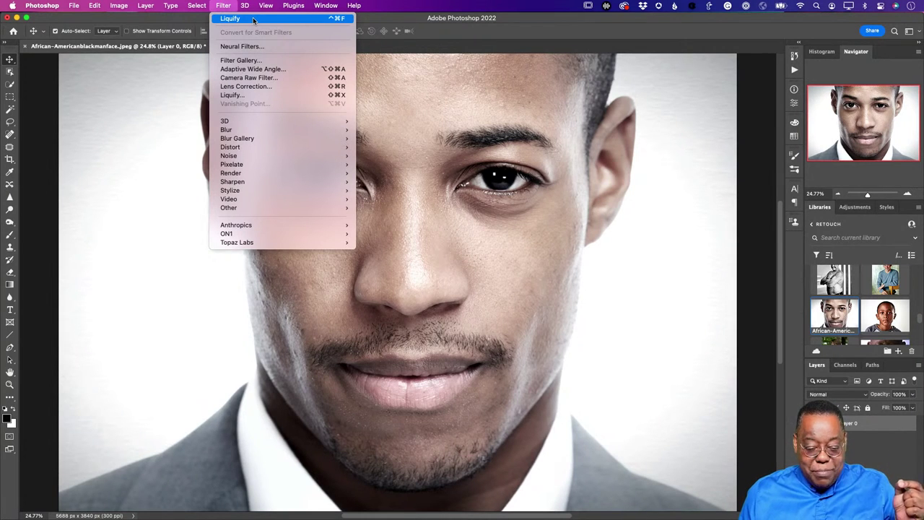
click(254, 98)
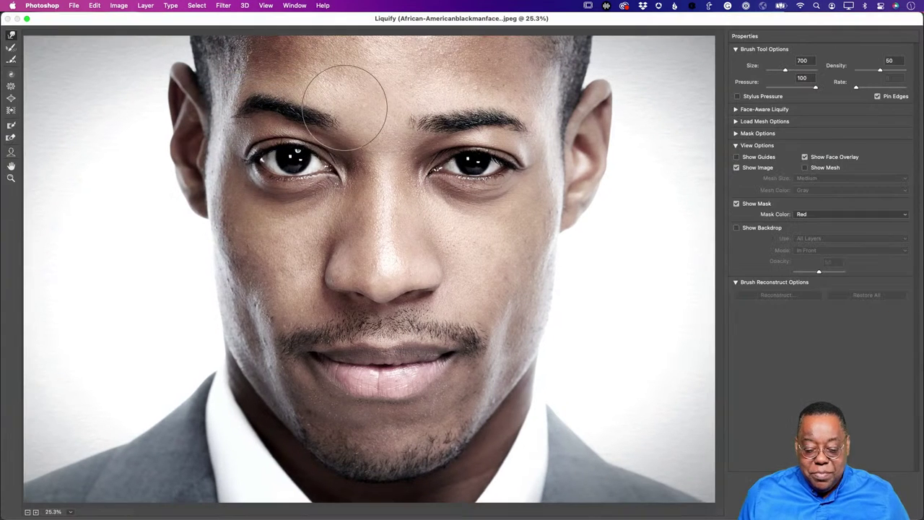
Expand Face-Aware Liquify with Face #1 selected and show the Eyes settings.
click(737, 110)
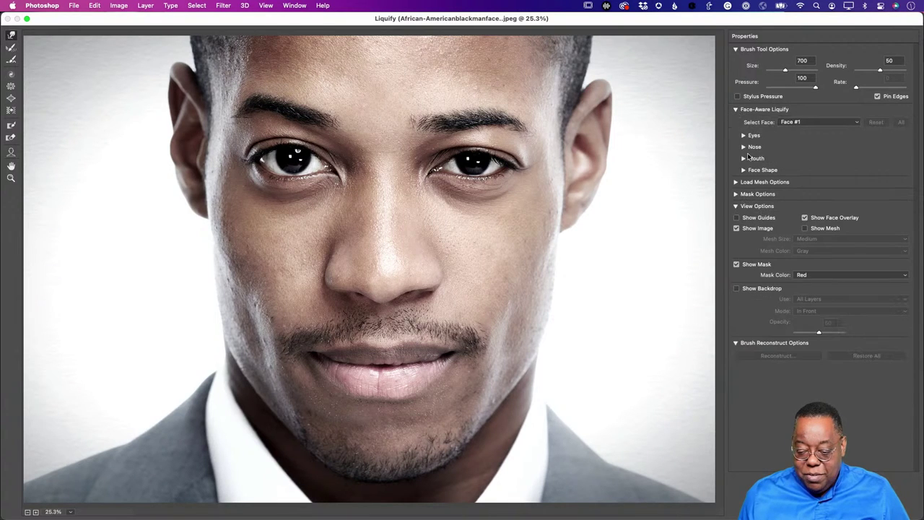
click(858, 125)
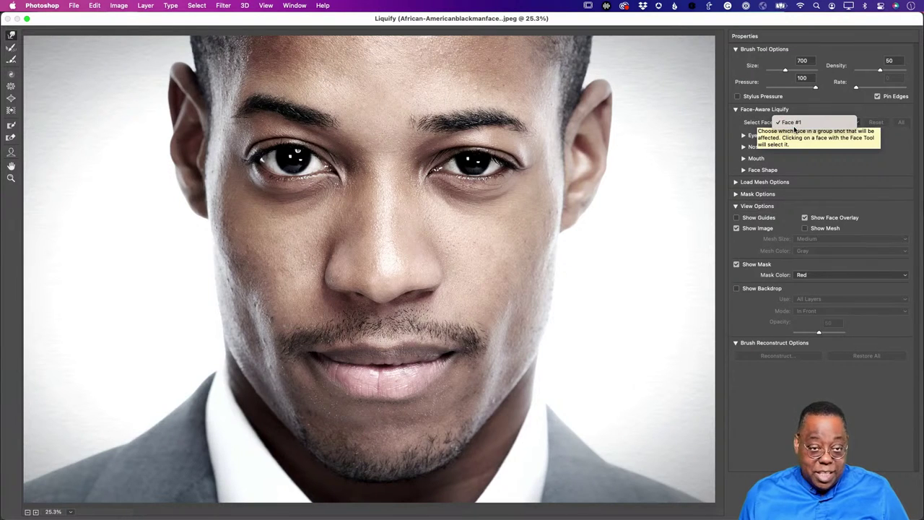
click(795, 123)
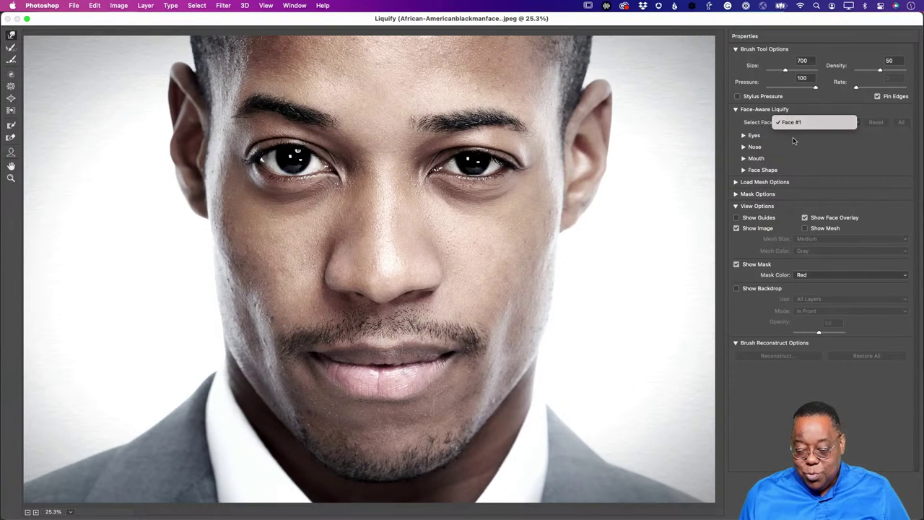
click(745, 136)
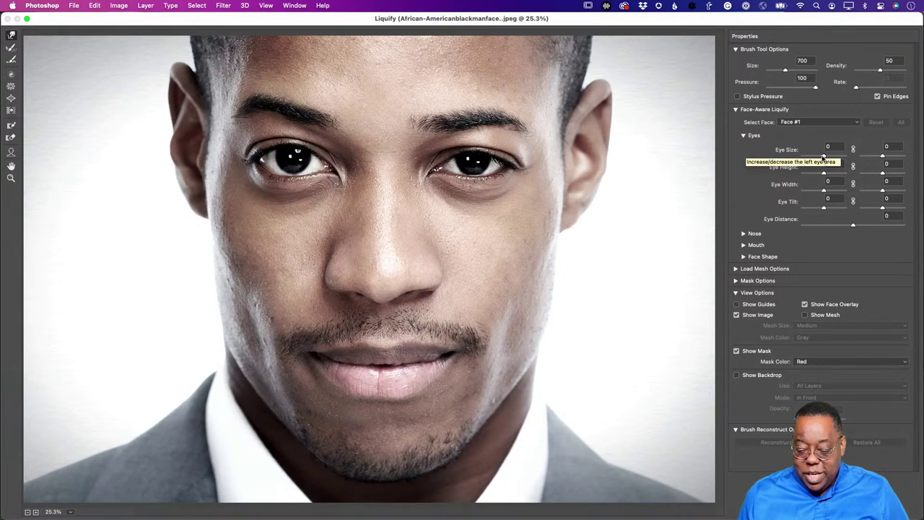
Set left Eye Size -100, Eye Height -100, Eye Width 13, Eye Tilt 0, and Eye Distance -5.
drag(824, 156, 793, 161)
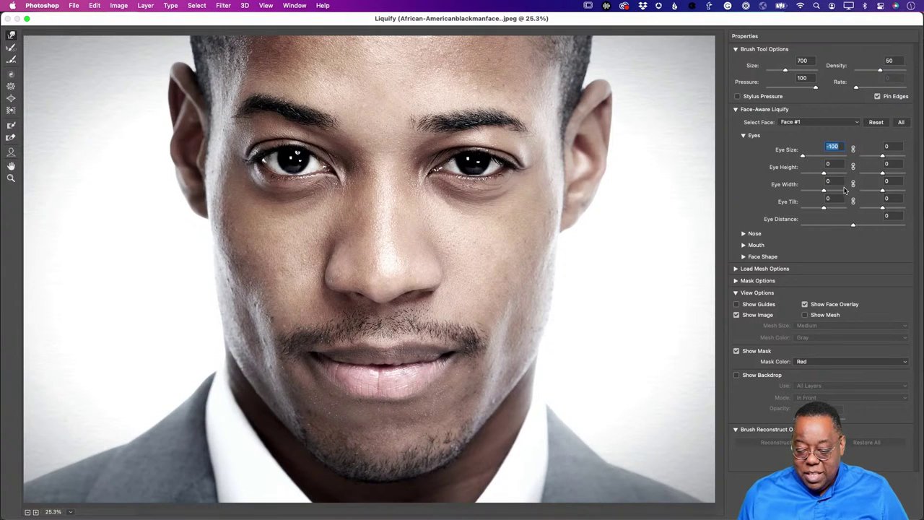
drag(826, 177, 803, 177)
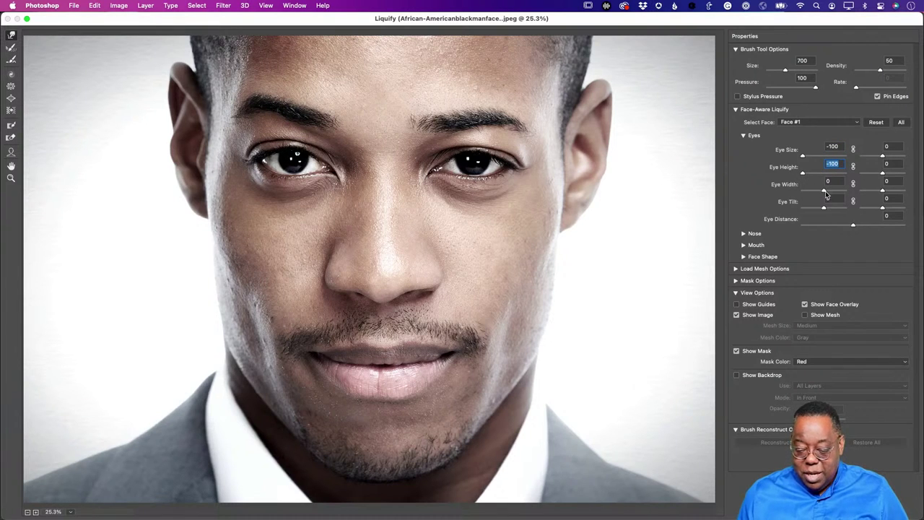
mouse_move(825, 192)
mouse_down()
mouse_move(816, 192)
mouse_move(830, 195)
mouse_up()
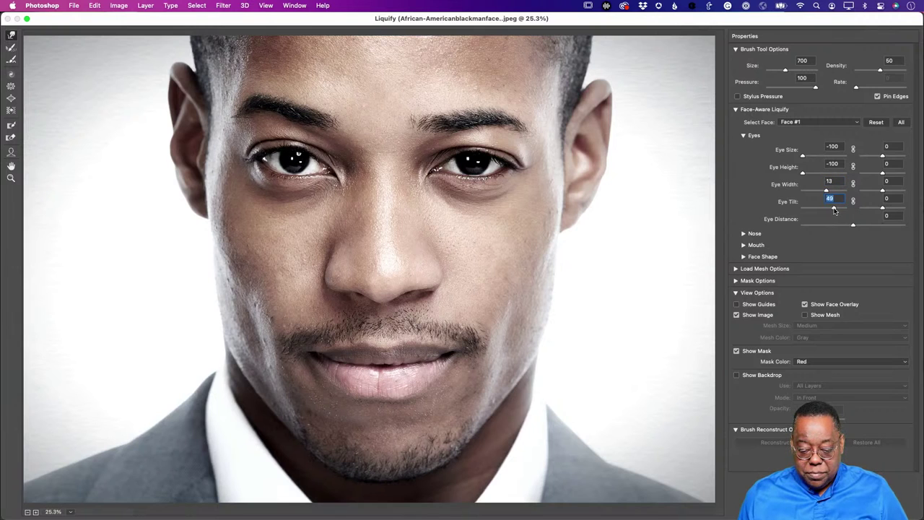
mouse_move(825, 209)
mouse_down()
mouse_move(783, 218)
mouse_move(824, 212)
mouse_up()
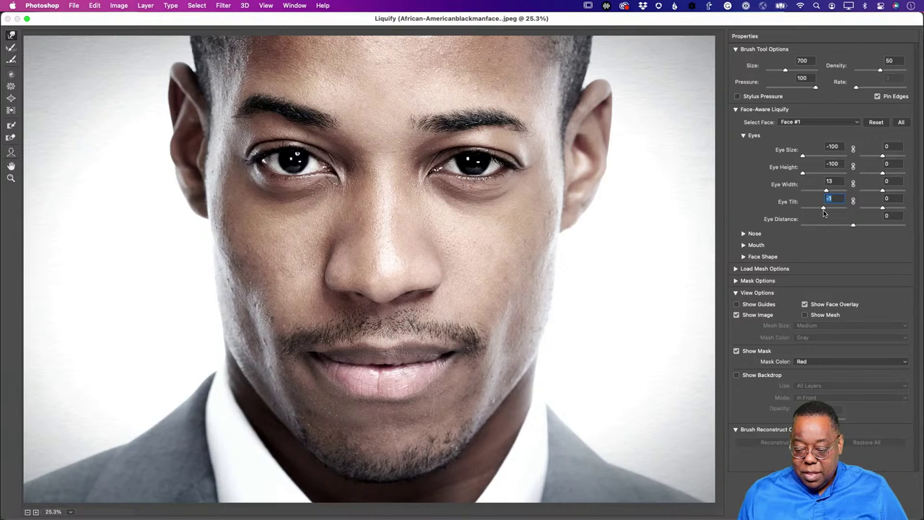
text(0)
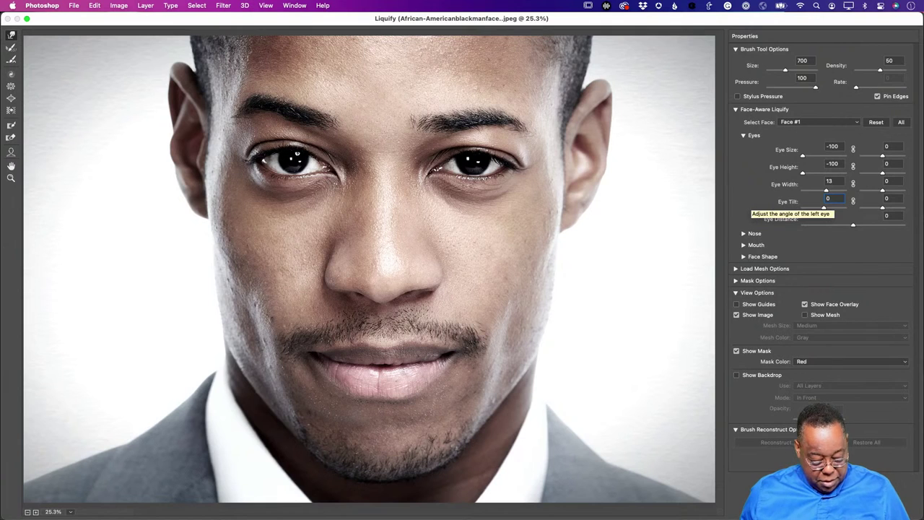
key(Tab)
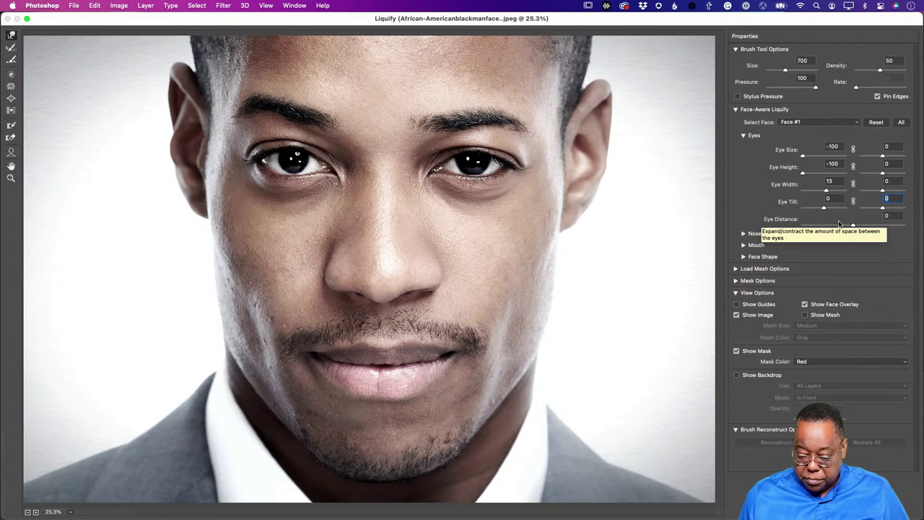
drag(853, 227, 851, 227)
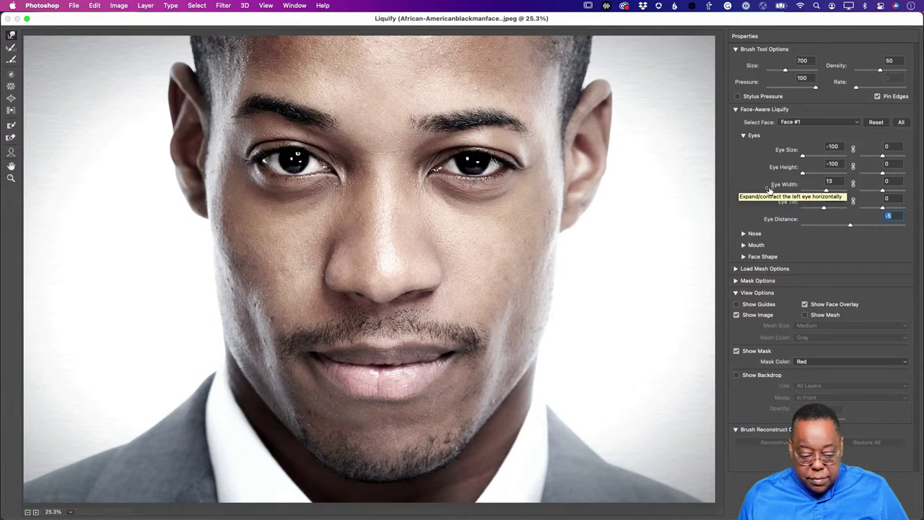
With the Face tool, drag the right eye's handles to Eye Height 7 and Eye Tilt 23.
click(10, 153)
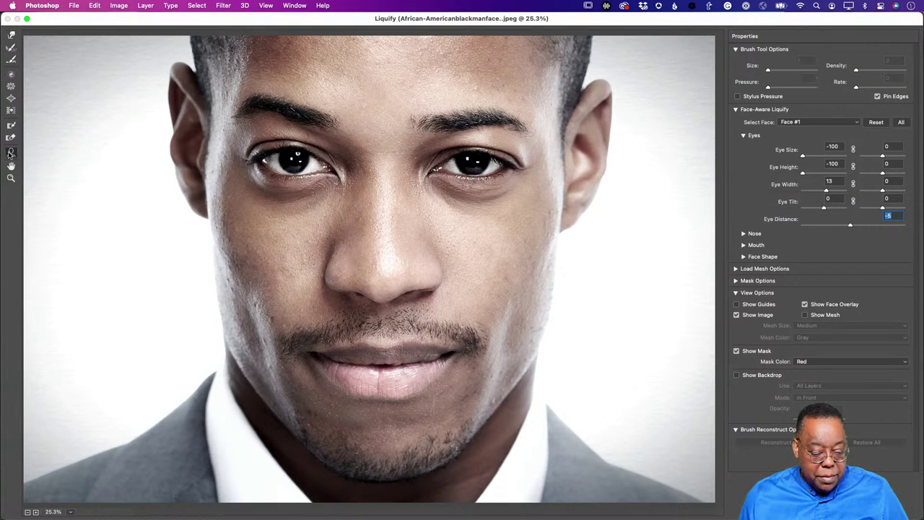
mouse_move(276, 186)
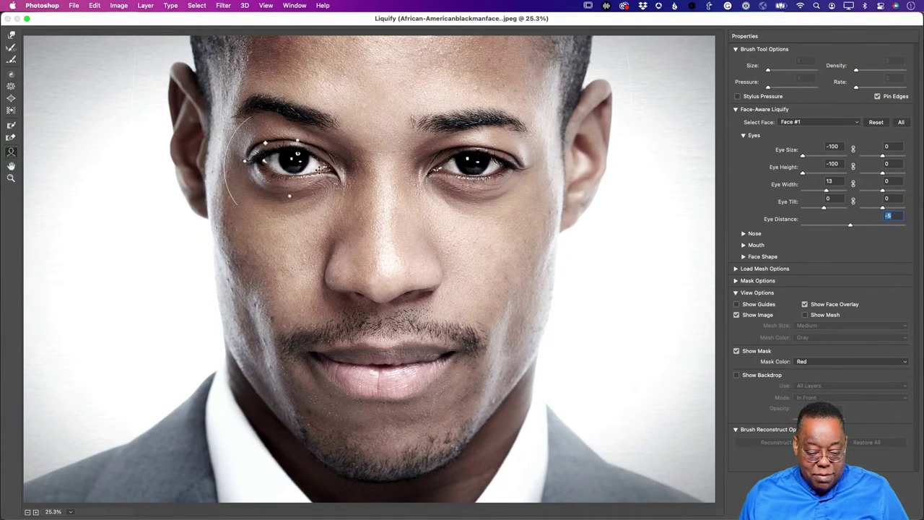
mouse_move(466, 169)
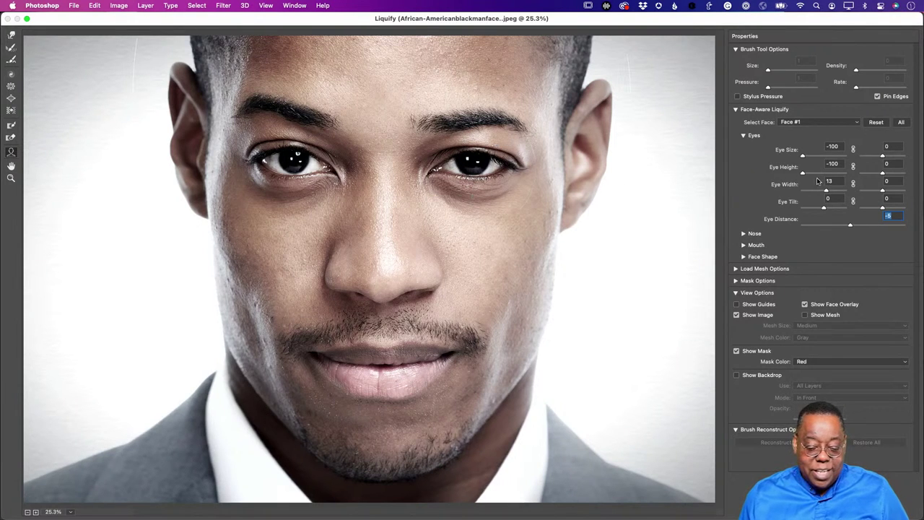
click(465, 144)
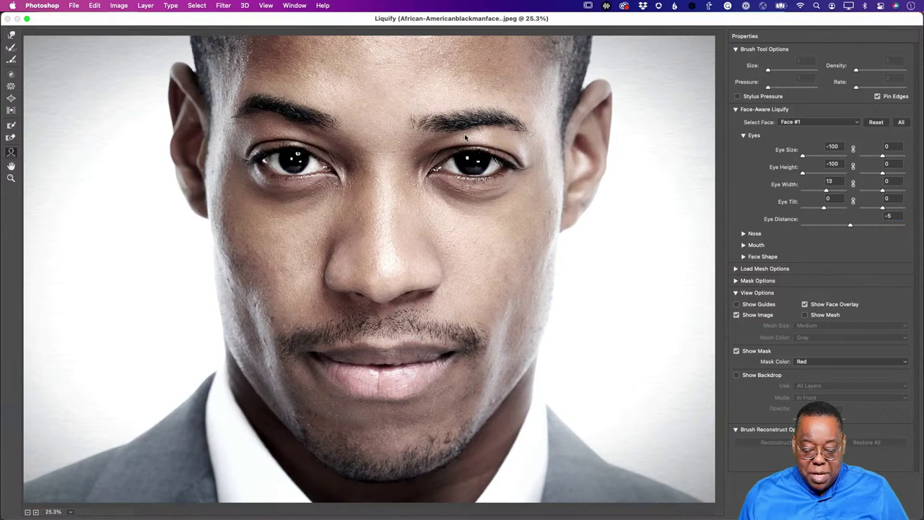
drag(466, 146, 468, 137)
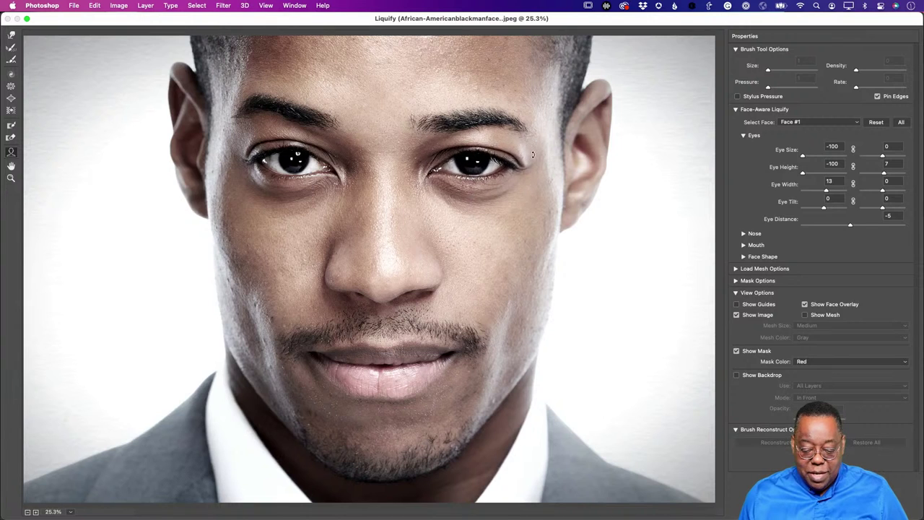
mouse_move(405, 272)
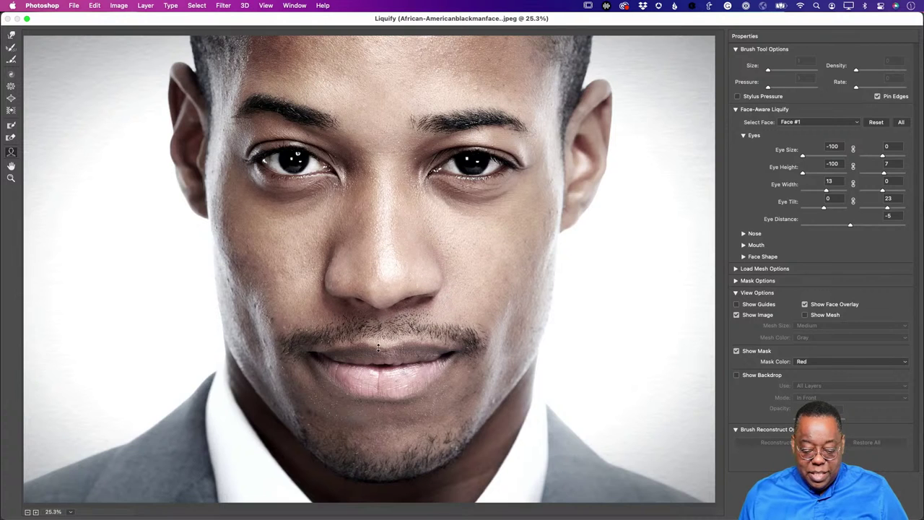
Narrow the nose to Nose Width -57, widen the smile to 62, and apply Liquify.
mouse_move(452, 288)
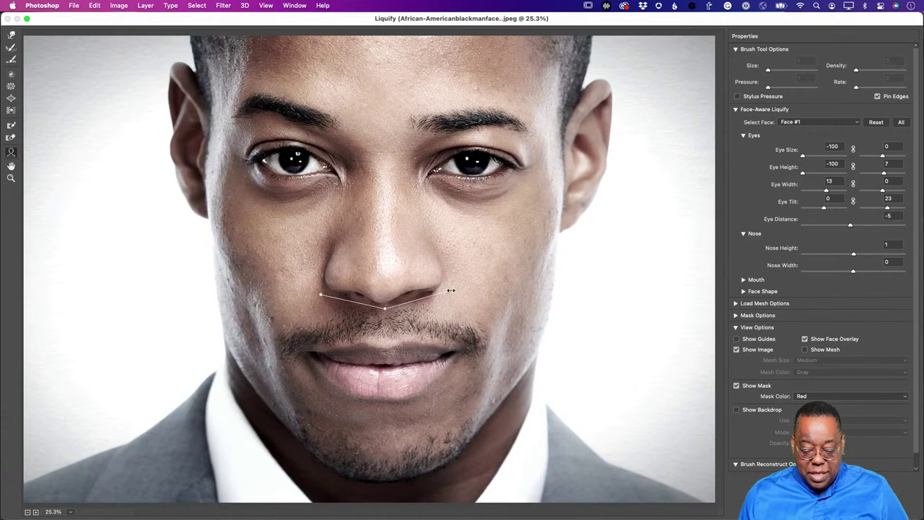
mouse_move(451, 289)
mouse_down()
mouse_move(419, 289)
mouse_move(435, 289)
mouse_up()
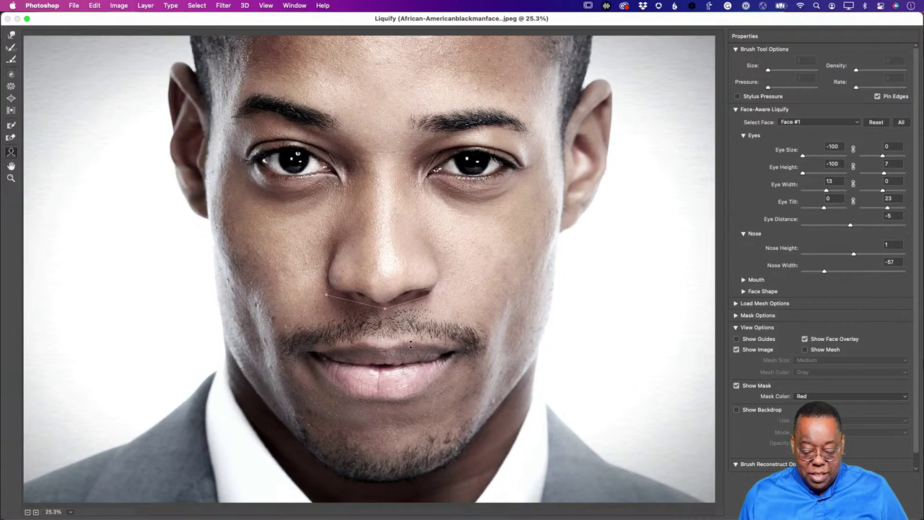
mouse_move(411, 358)
drag(476, 353, 476, 335)
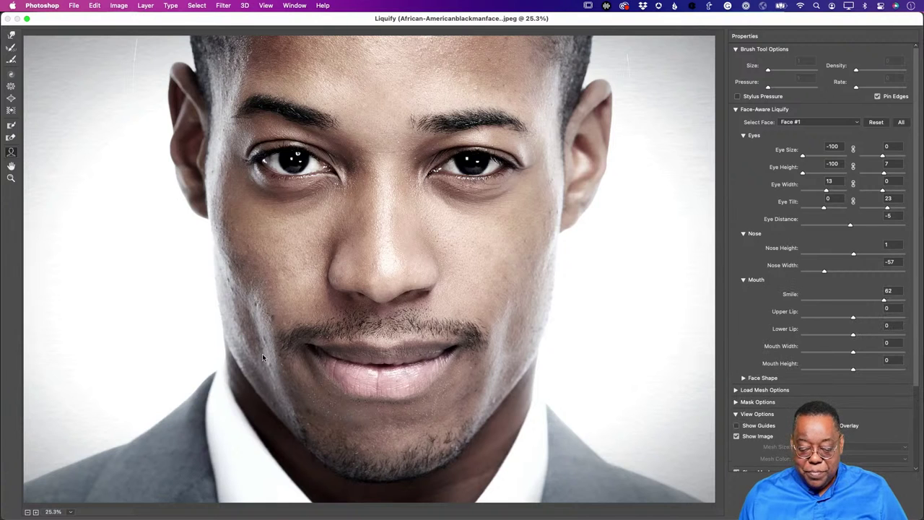
key(Return)
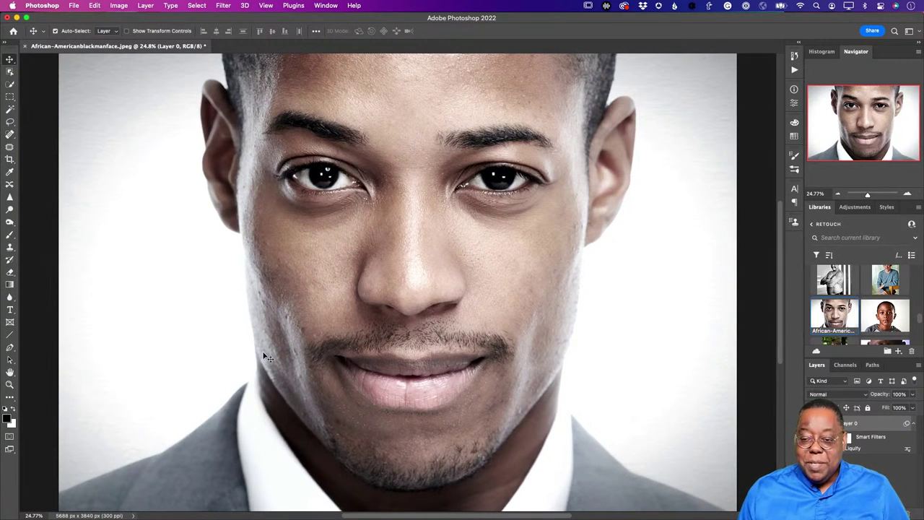
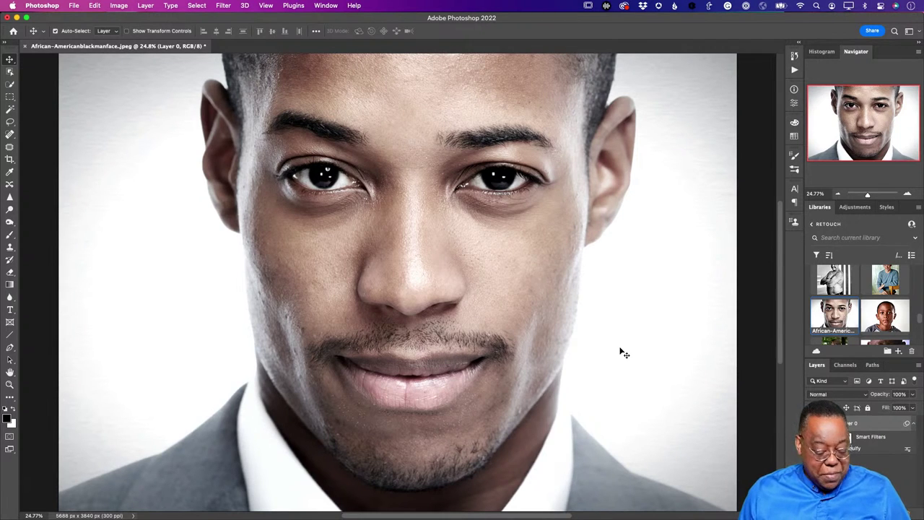
Close the portrait without saving and dismiss the Home screen.
key(super+w)
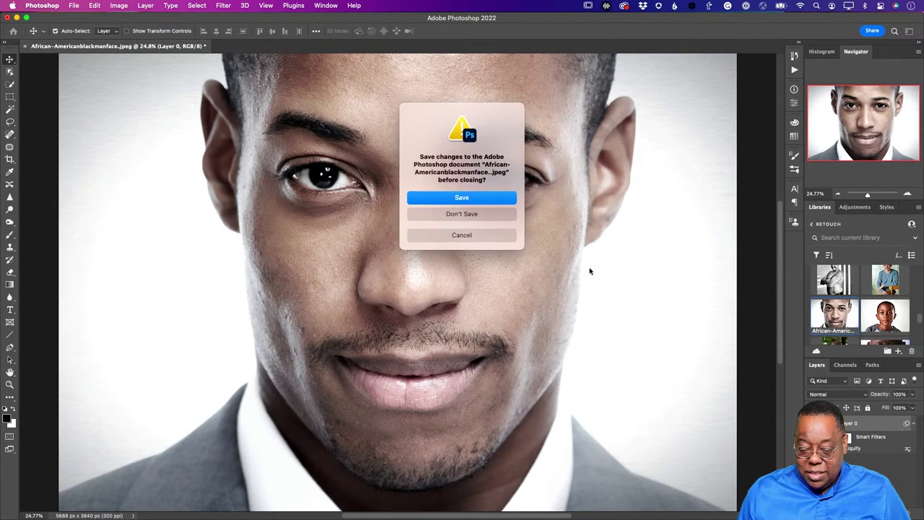
click(456, 214)
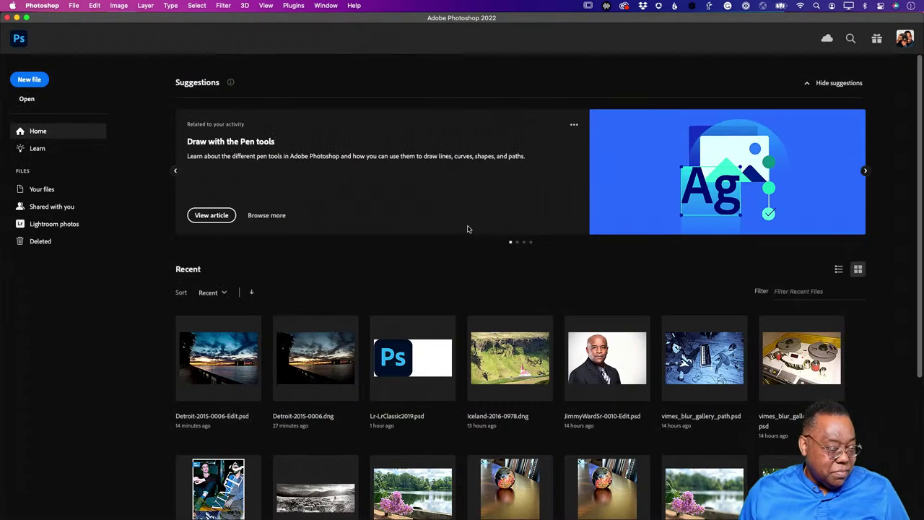
key(Escape)
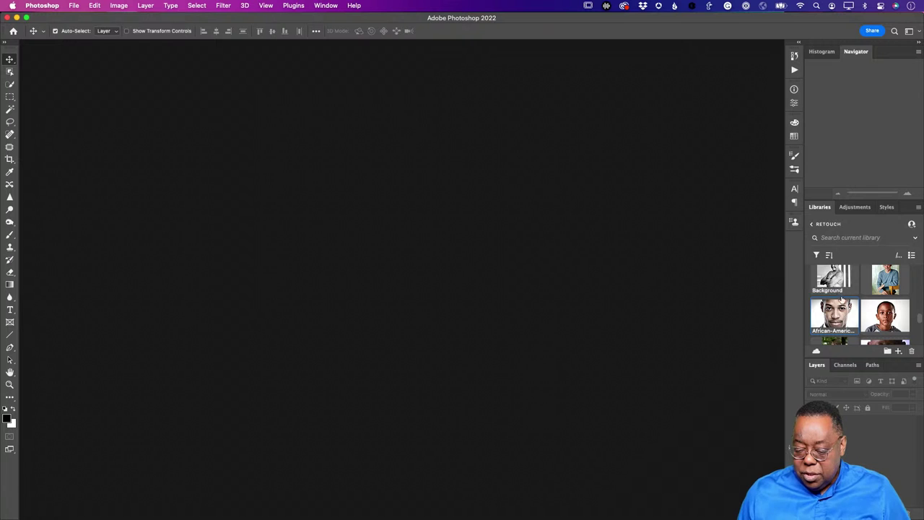
Collapse the Liquify library group and open the Summer Trees graphic from Landscape Mixer.
scroll(840, 306, down, 5)
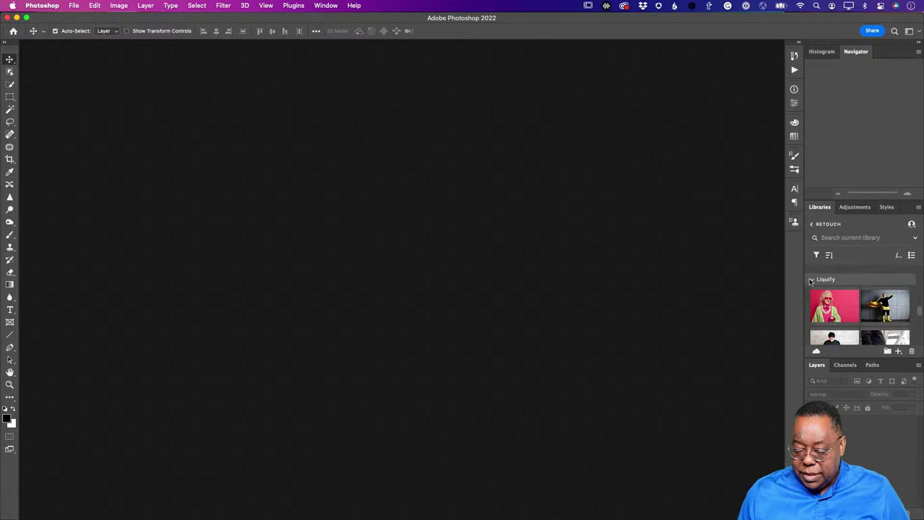
click(812, 281)
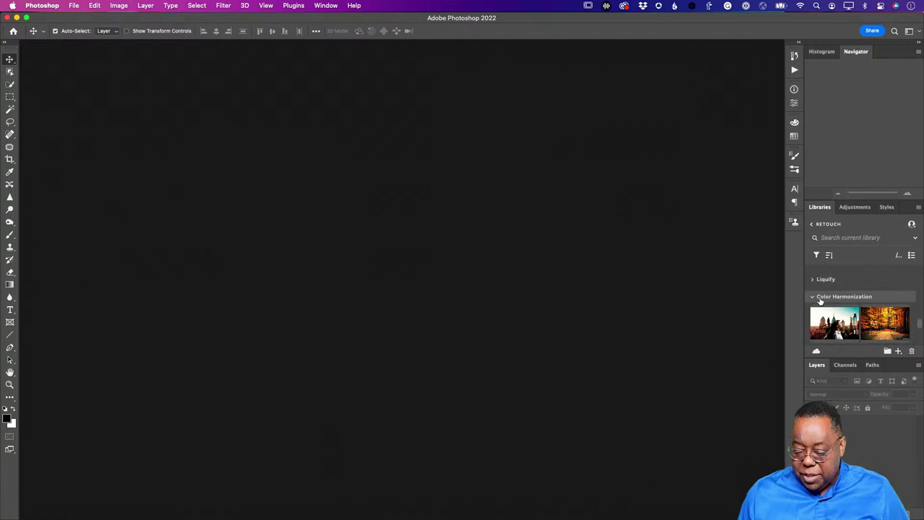
scroll(824, 304, up, 8)
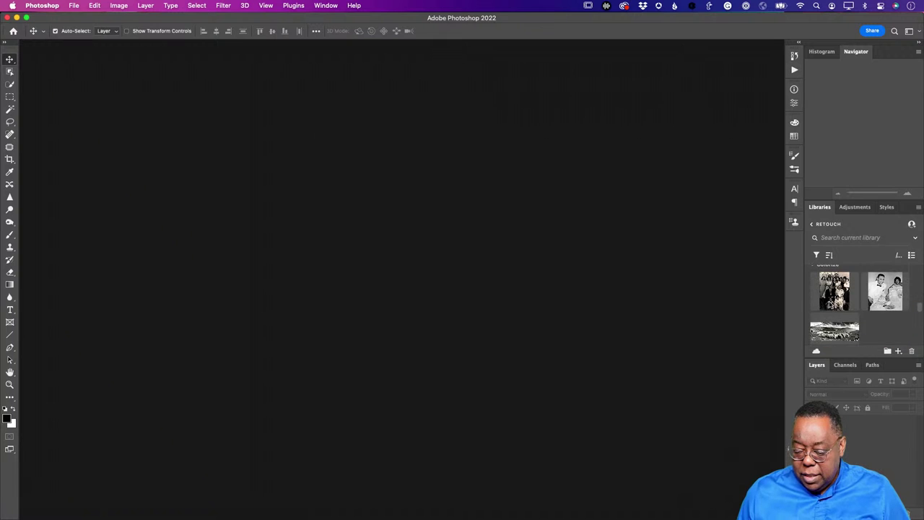
scroll(829, 305, up, 8)
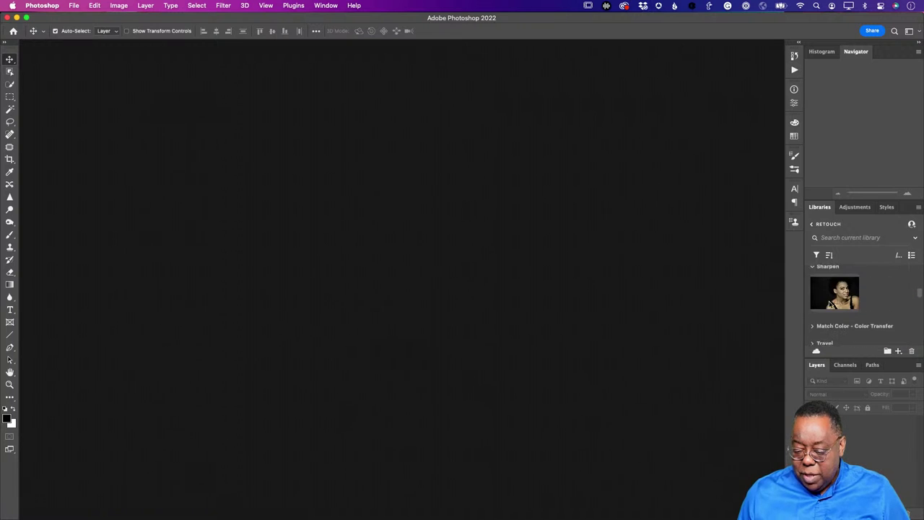
scroll(829, 305, up, 8)
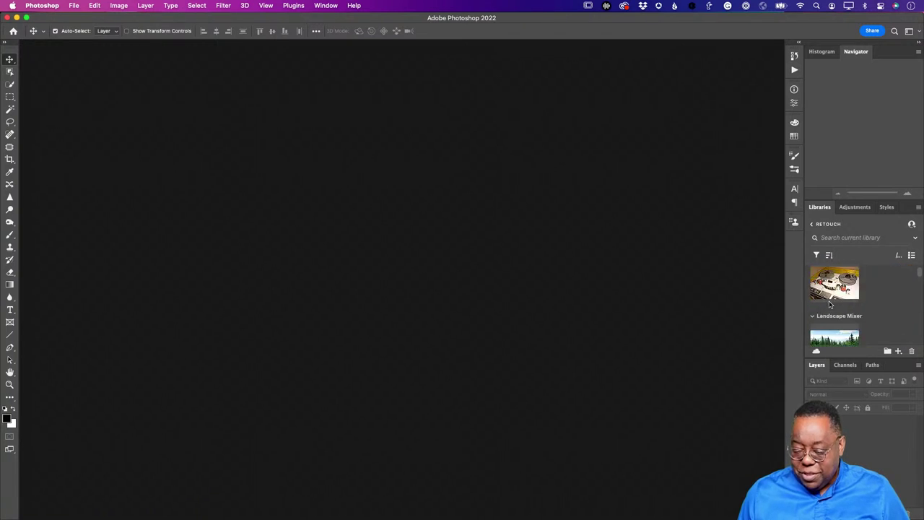
double_click(831, 307)
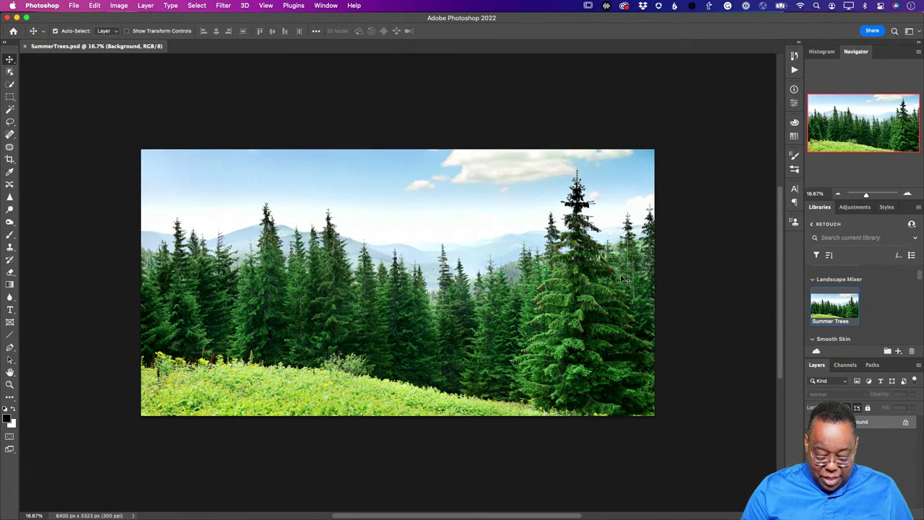
Fit SummerTrees.psd on screen and launch Filter > Neural Filters.
key(super+0)
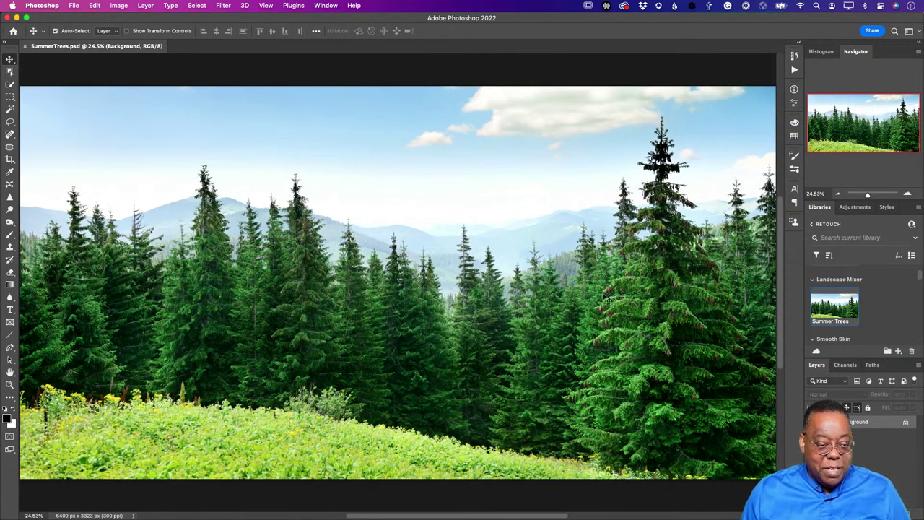
click(224, 7)
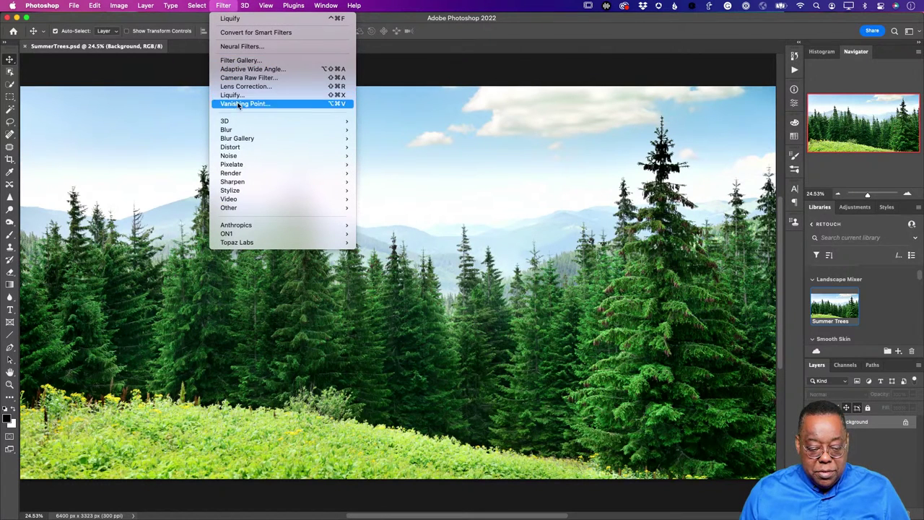
mouse_move(241, 121)
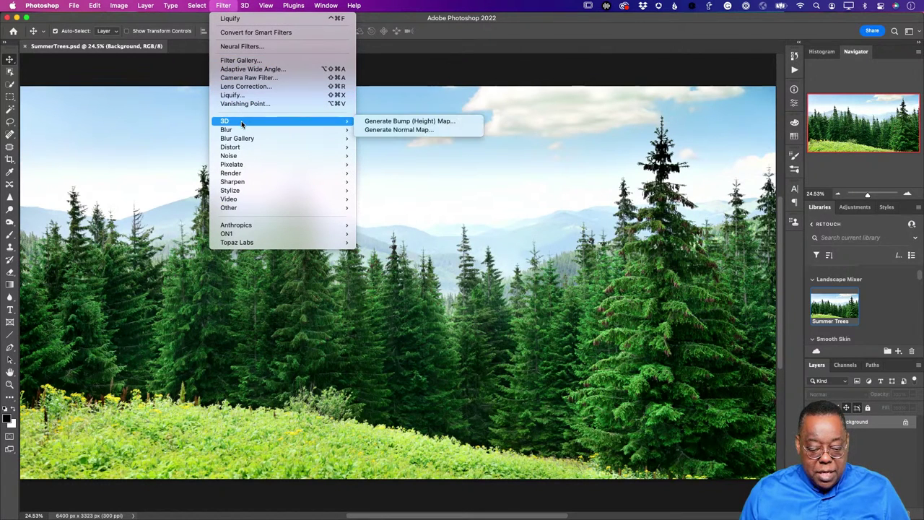
click(244, 47)
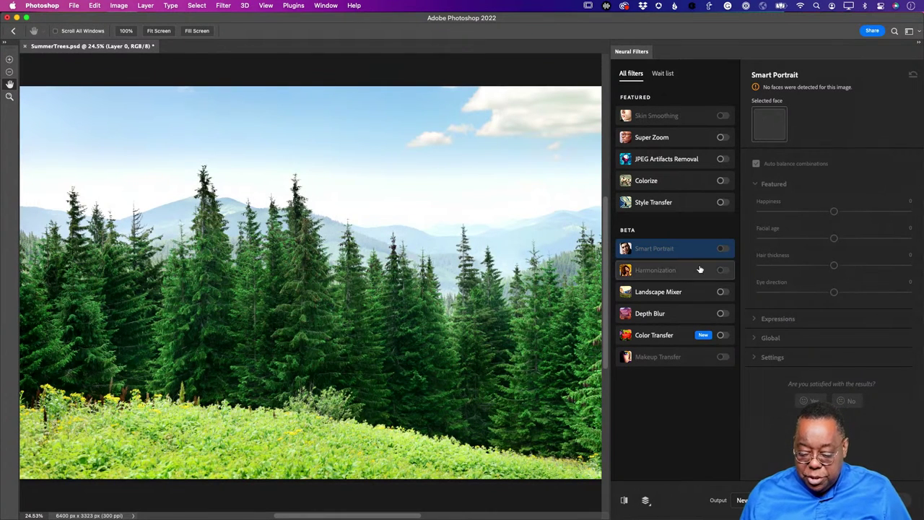
Enable Landscape Mixer and apply the snowy mountain preset at strength 100.
click(721, 293)
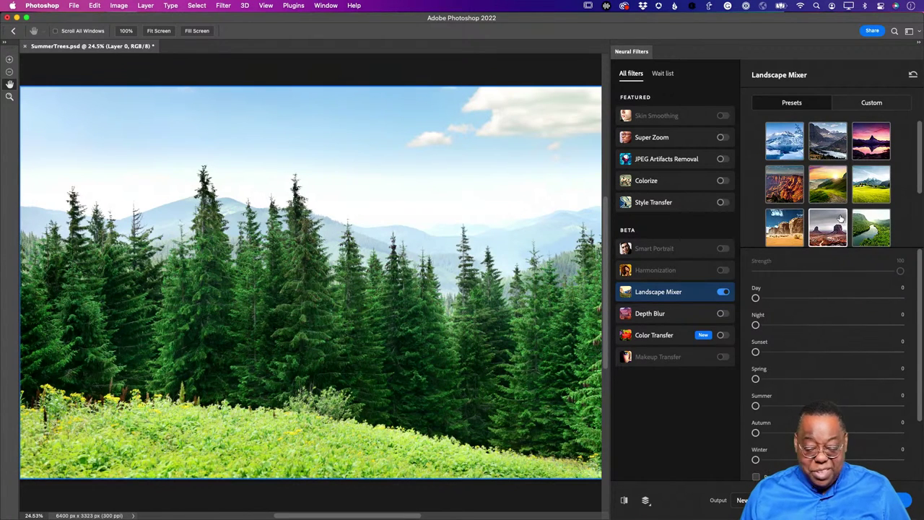
scroll(842, 202, down, 3)
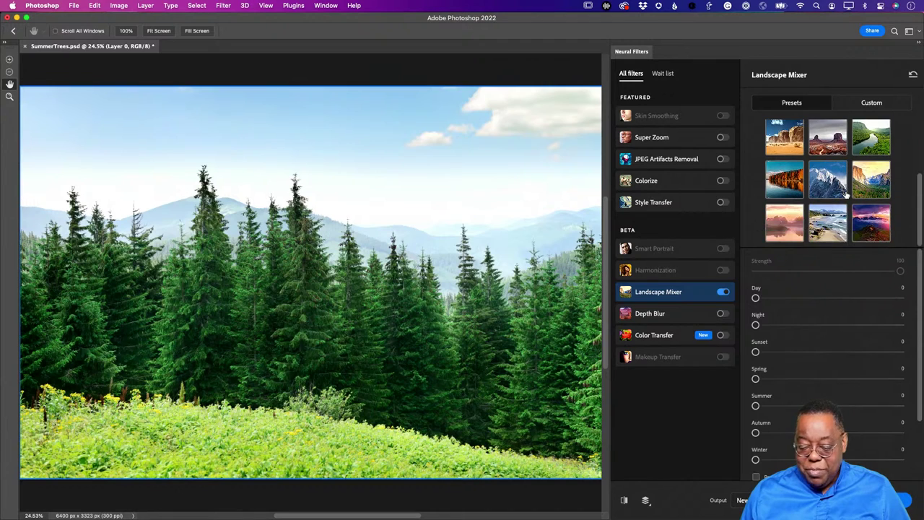
click(846, 189)
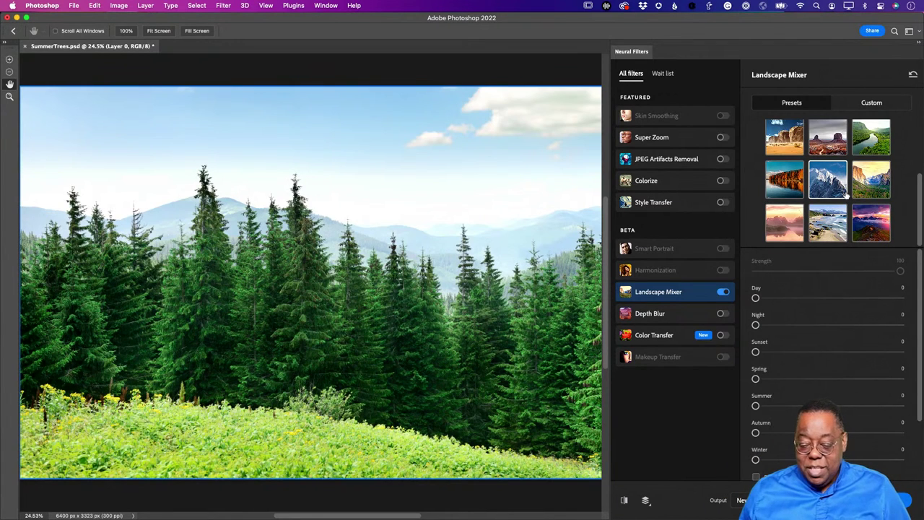
scroll(826, 192, up, 3)
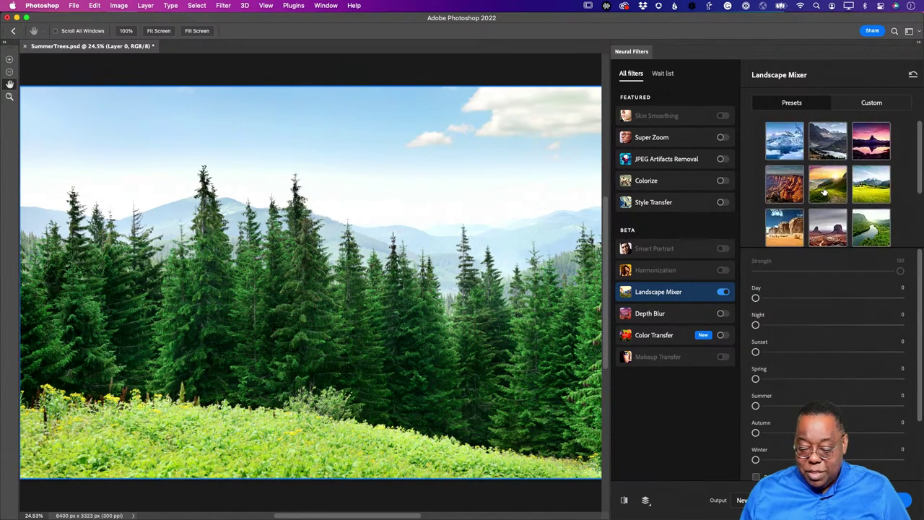
click(784, 153)
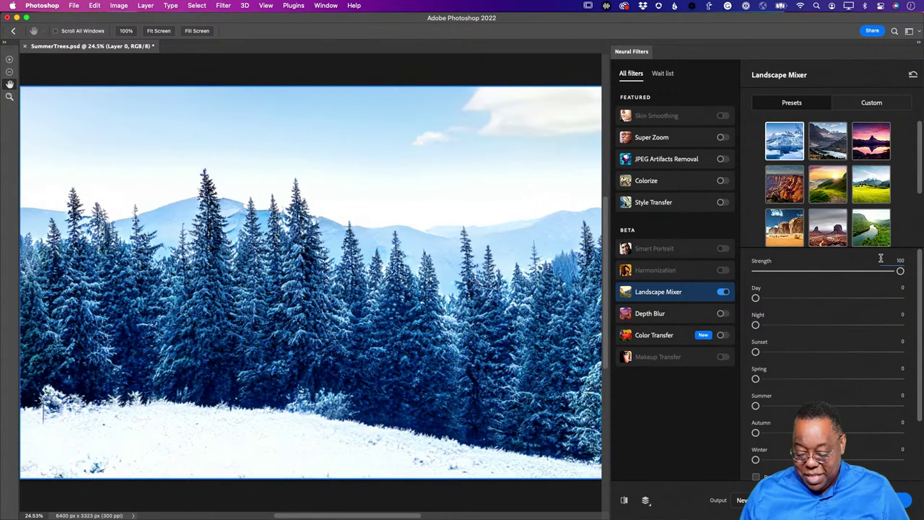
scroll(854, 312, down, 3)
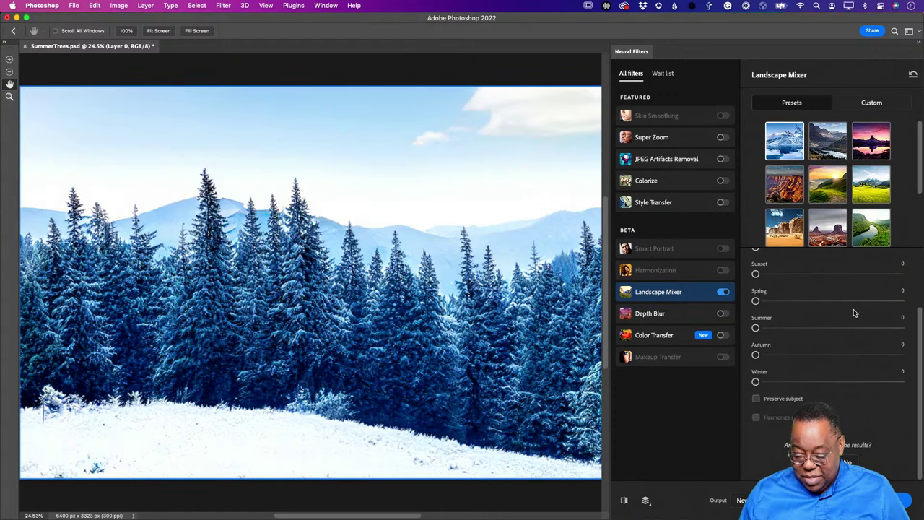
scroll(854, 312, up, 3)
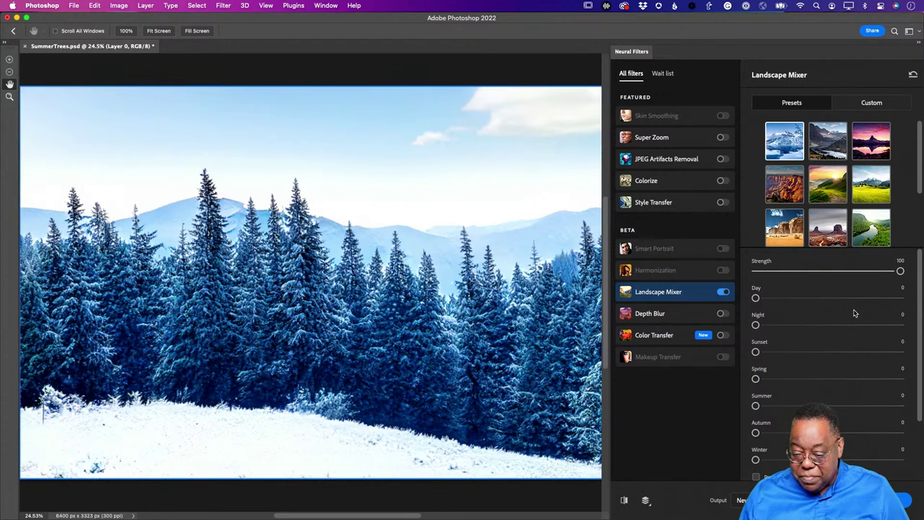
Reset Landscape Mixer parameters, check the Custom image options, and return to Presets.
click(914, 75)
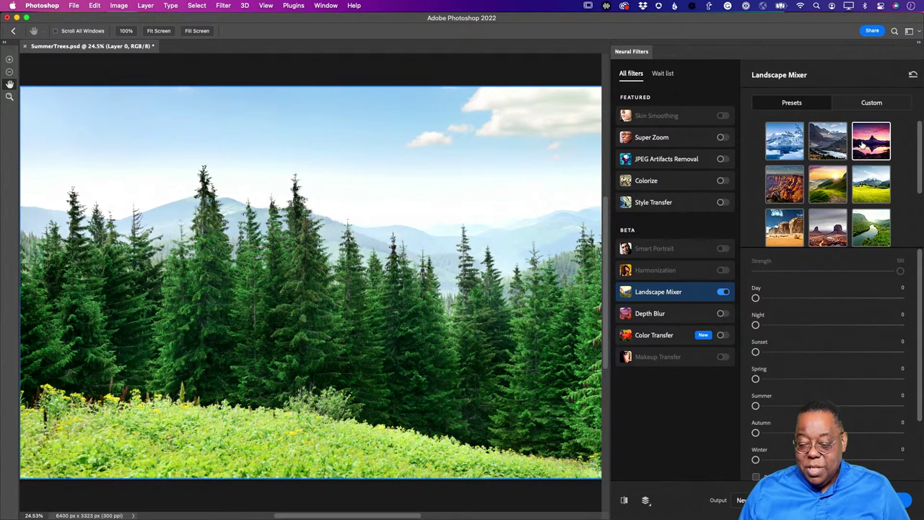
click(867, 105)
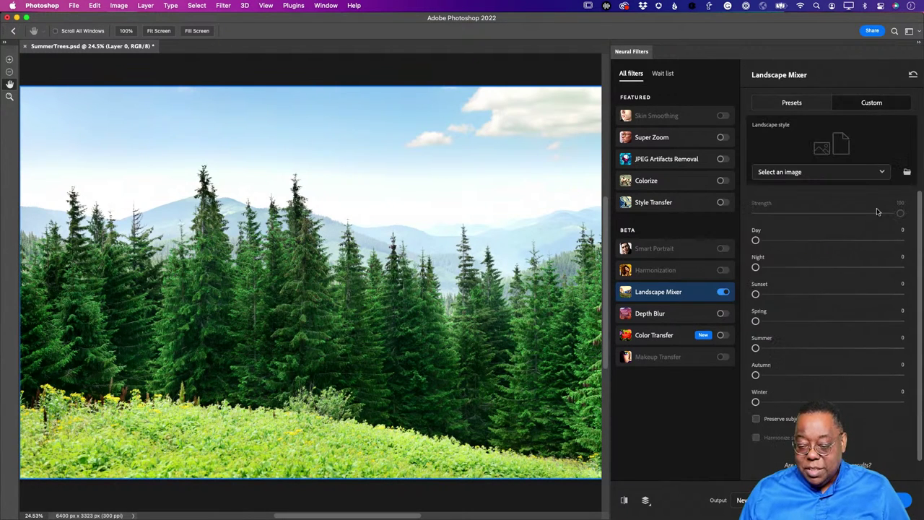
click(789, 178)
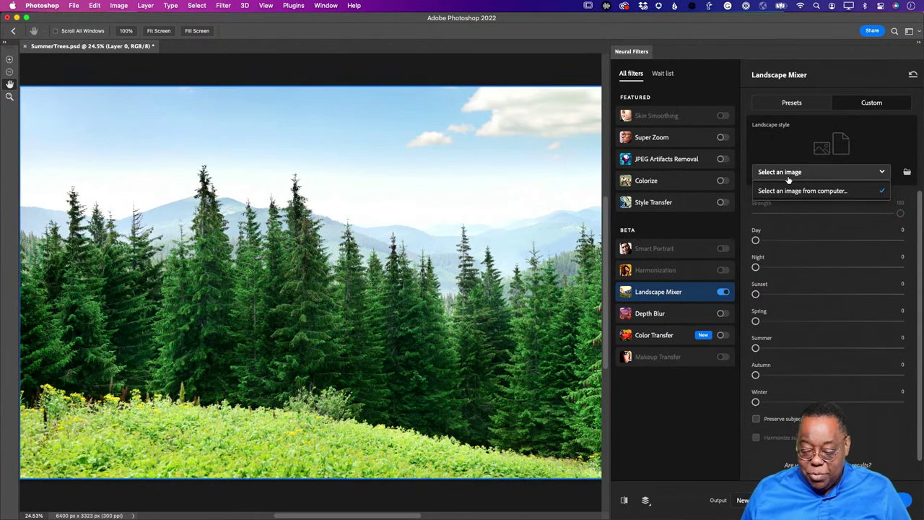
click(790, 105)
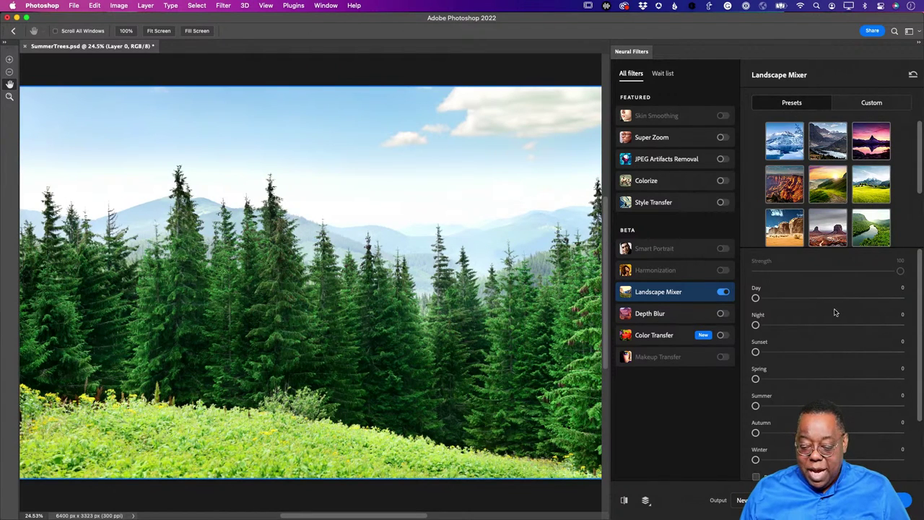
scroll(835, 313, down, 2)
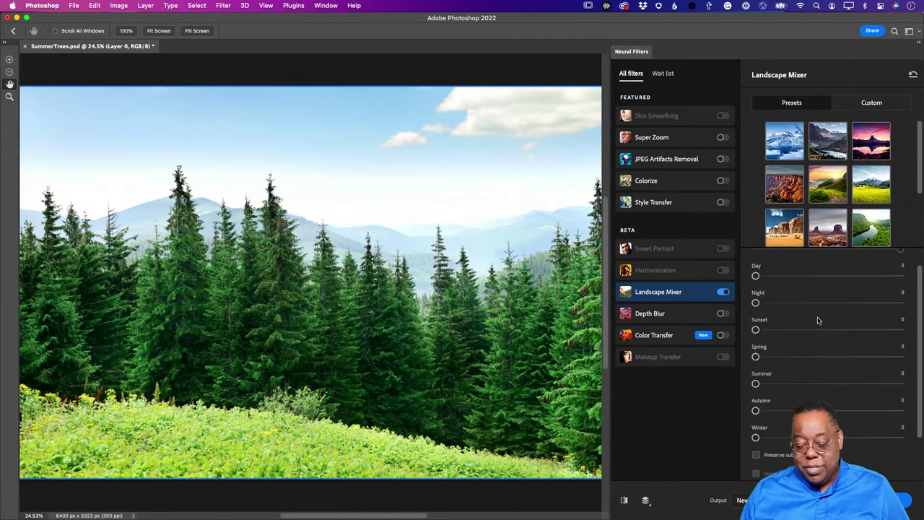
Try the Winter slider at 97, 34 and 36, then set it back to 0.
scroll(819, 320, down, 1)
scroll(819, 321, down, 1)
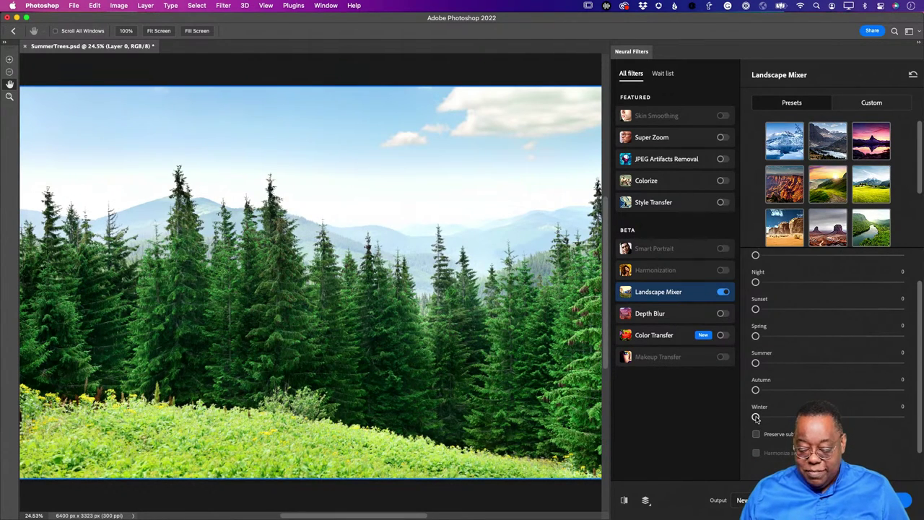
drag(755, 417, 809, 417)
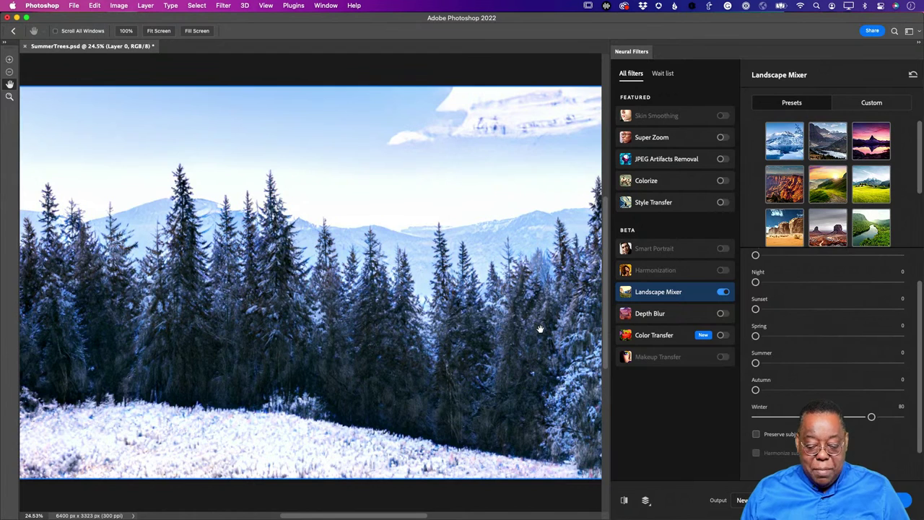
drag(872, 419, 896, 418)
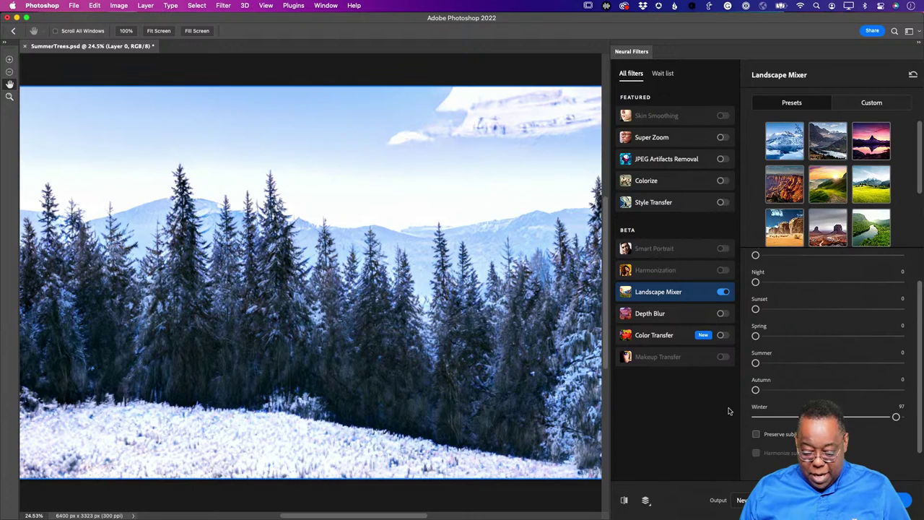
drag(896, 418, 806, 418)
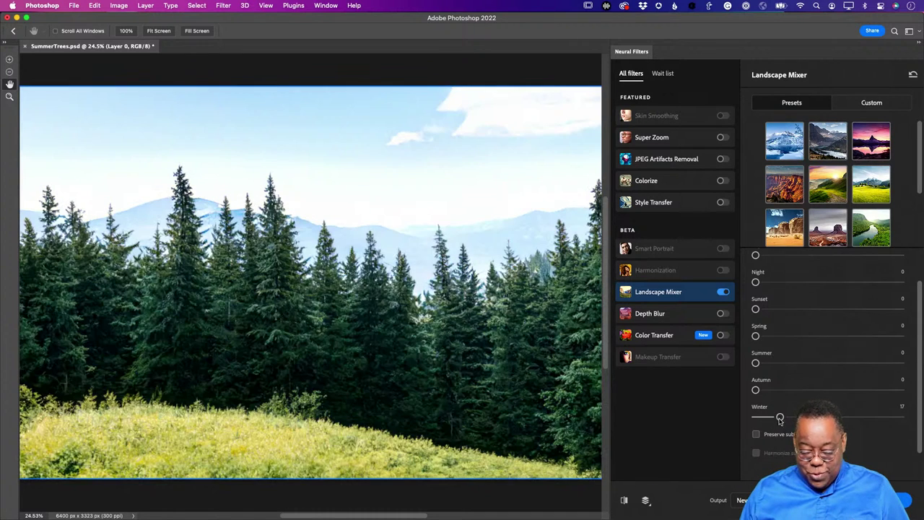
drag(782, 419, 868, 417)
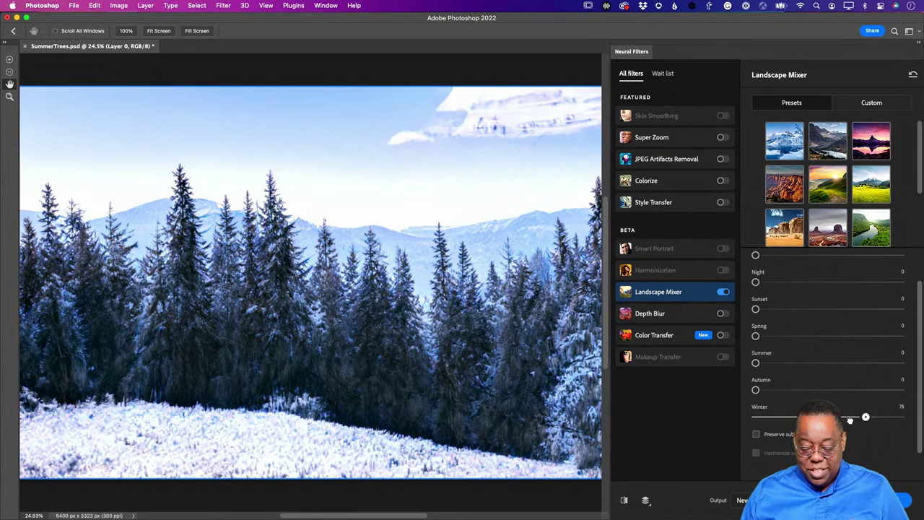
drag(850, 420, 712, 429)
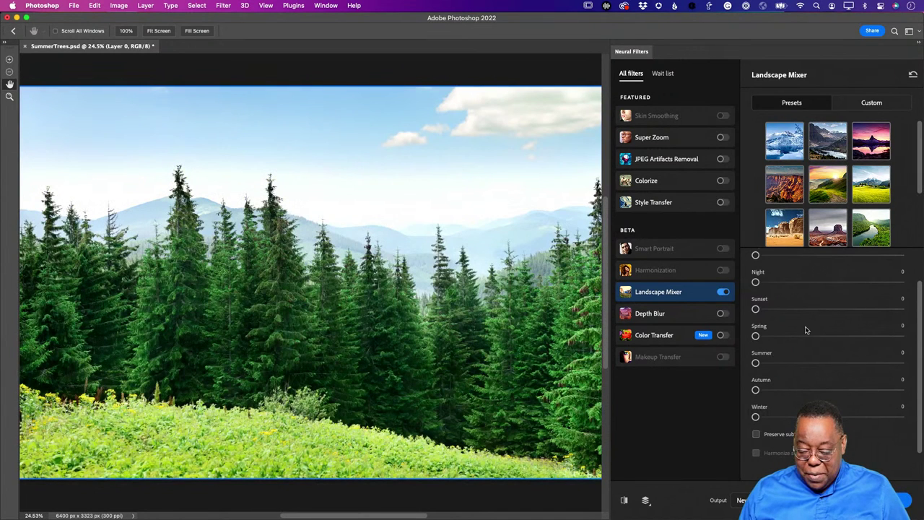
Push the Sunset slider to 100, then bring it back to 0.
drag(756, 309, 895, 309)
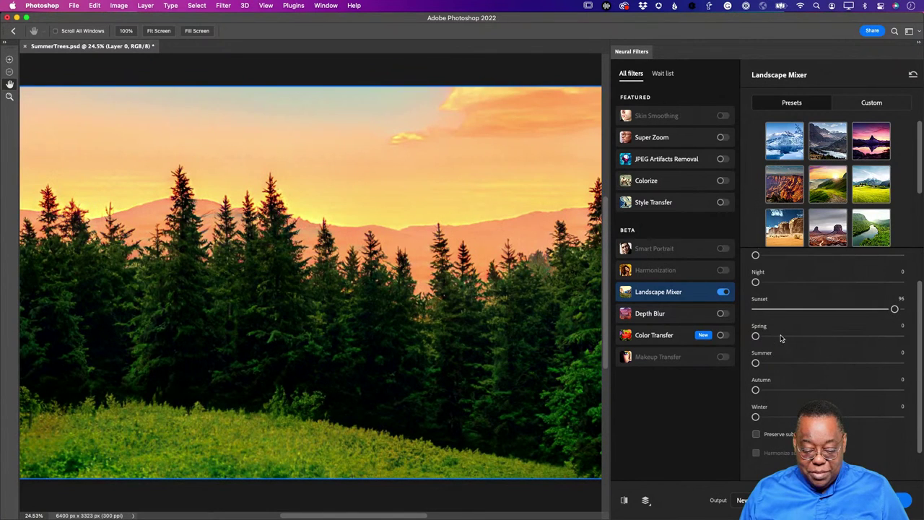
drag(895, 309, 908, 309)
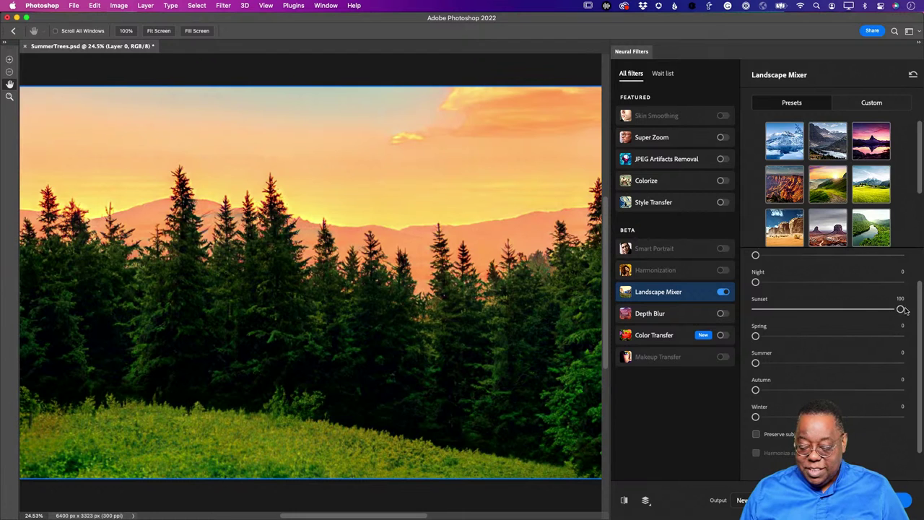
drag(903, 309, 756, 309)
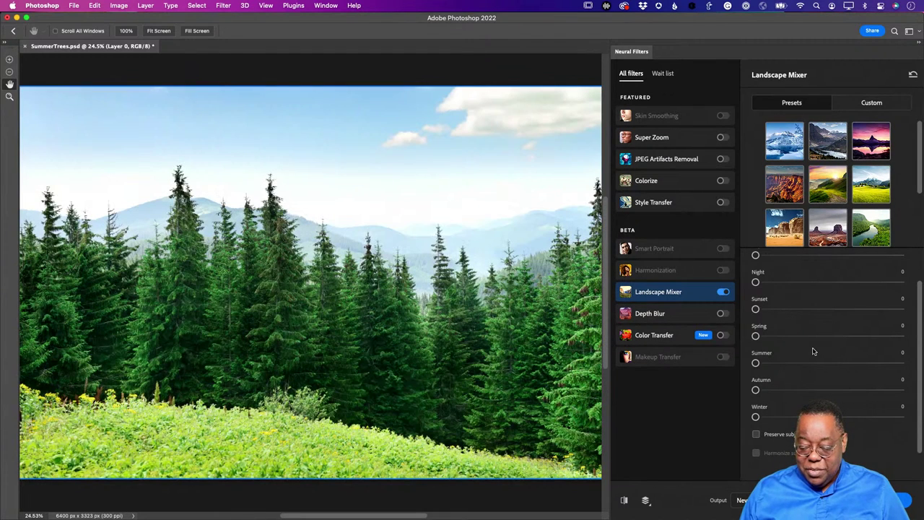
Set the Night slider to about 52 and output the result as new Layer 1.
scroll(813, 352, up, 2)
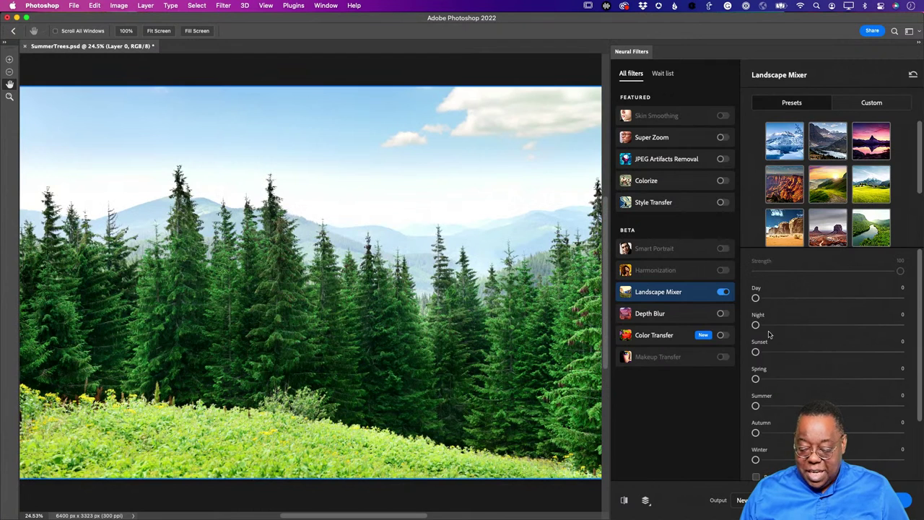
drag(756, 325, 901, 325)
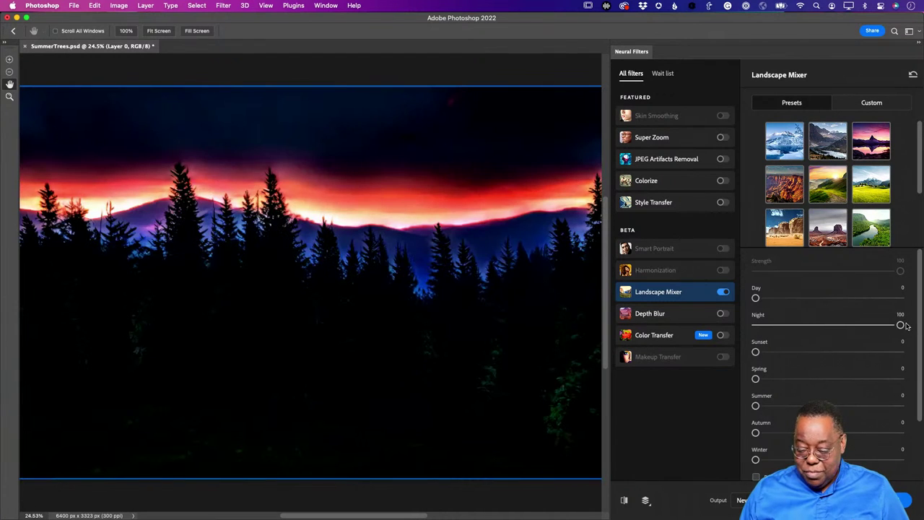
drag(901, 326, 837, 327)
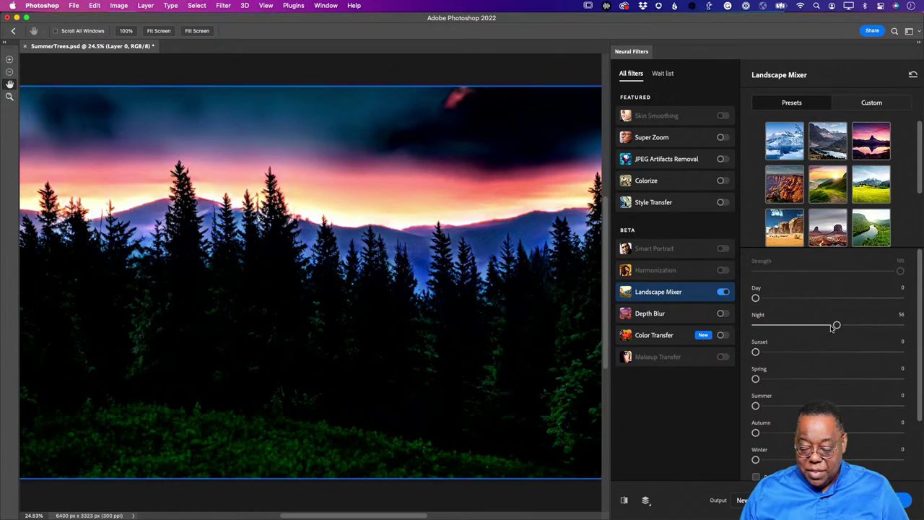
mouse_move(837, 326)
mouse_down()
mouse_move(812, 326)
mouse_move(831, 326)
mouse_up()
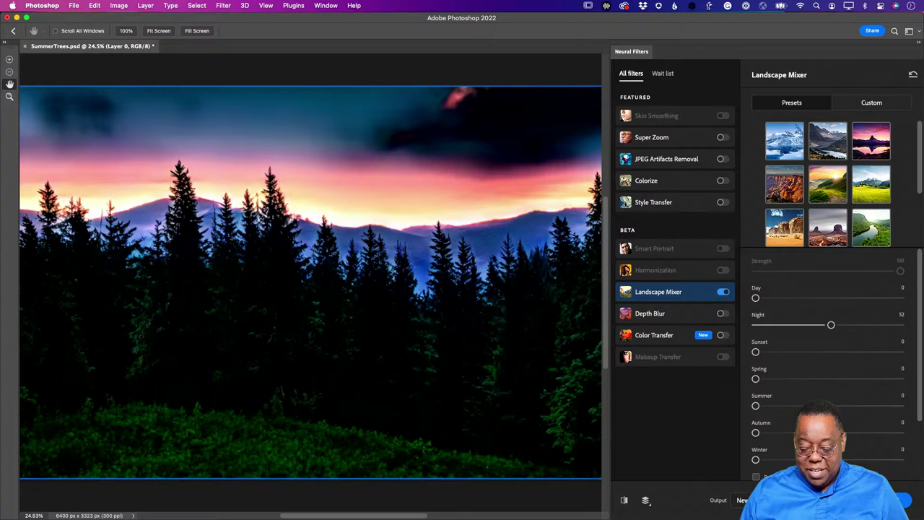
click(903, 500)
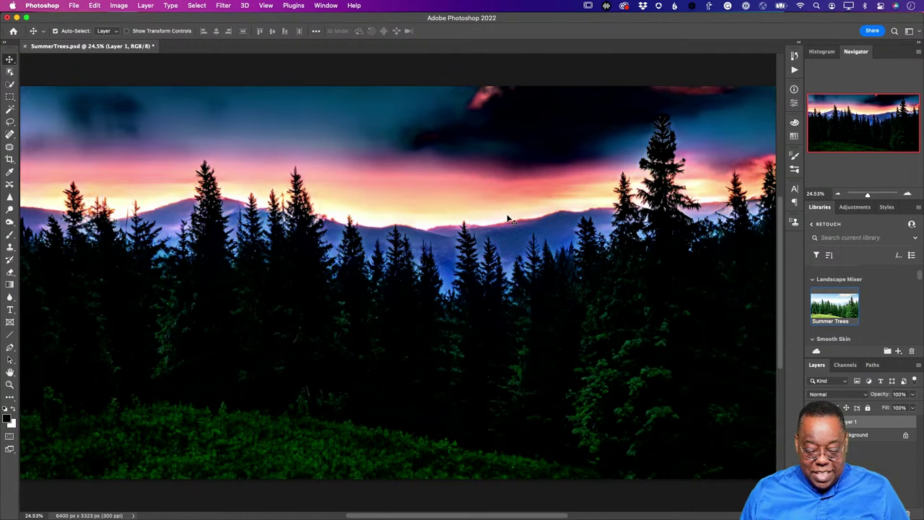
Close SummerTrees without saving, leave the Home screen, and collapse the Landscape Mixer library group.
key(super+w)
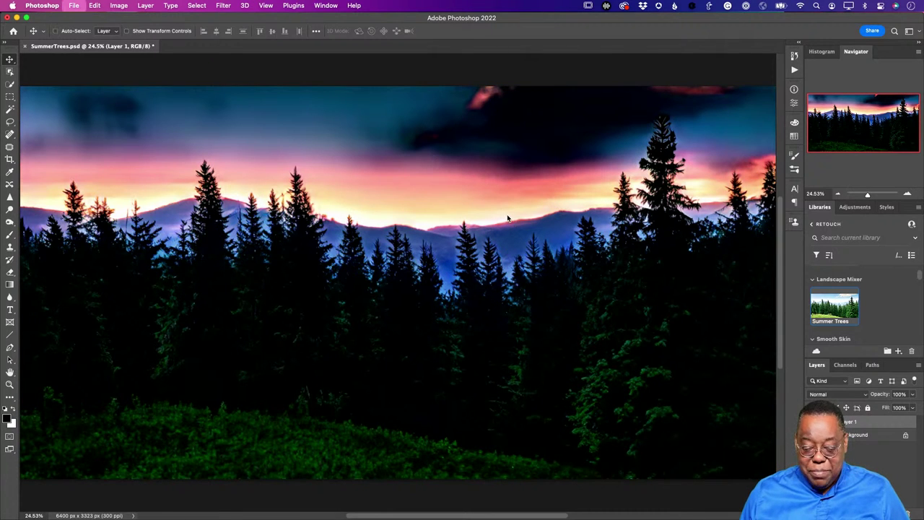
click(455, 215)
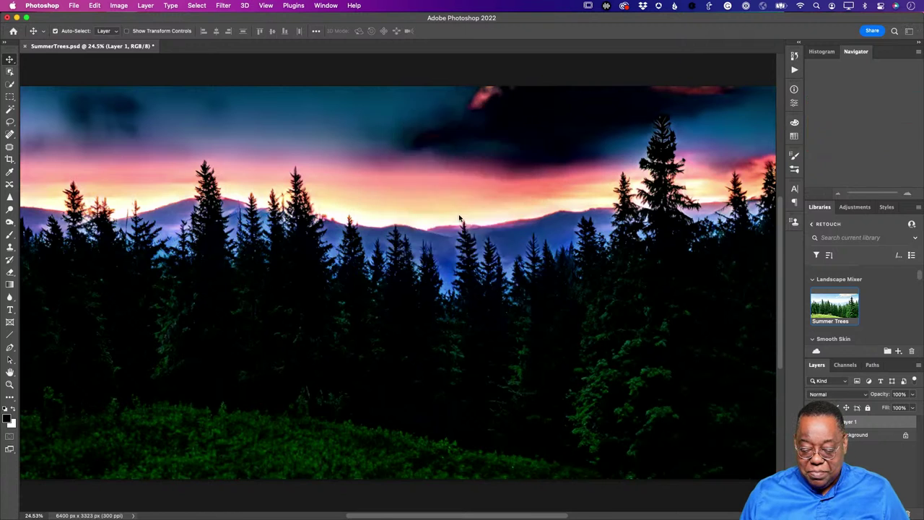
click(18, 40)
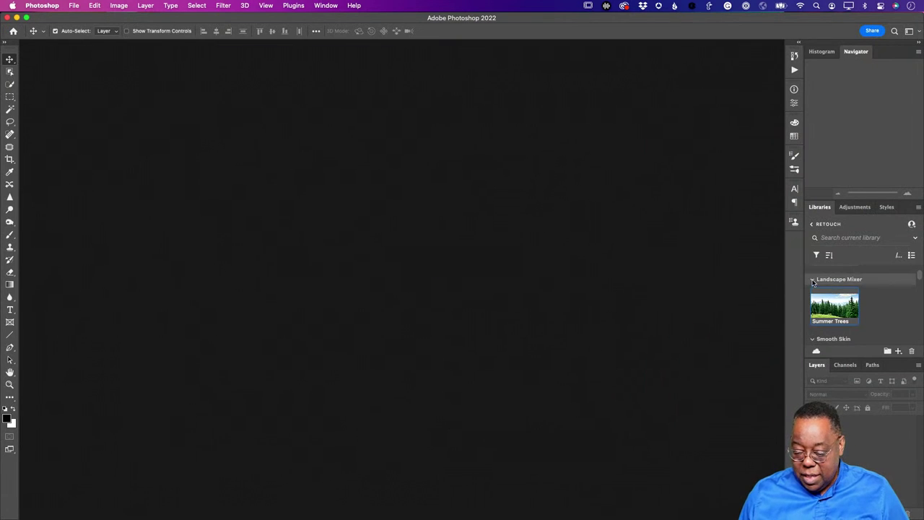
click(813, 280)
Find the Colorize library group and open its Background couple photo.
scroll(861, 304, down, 5)
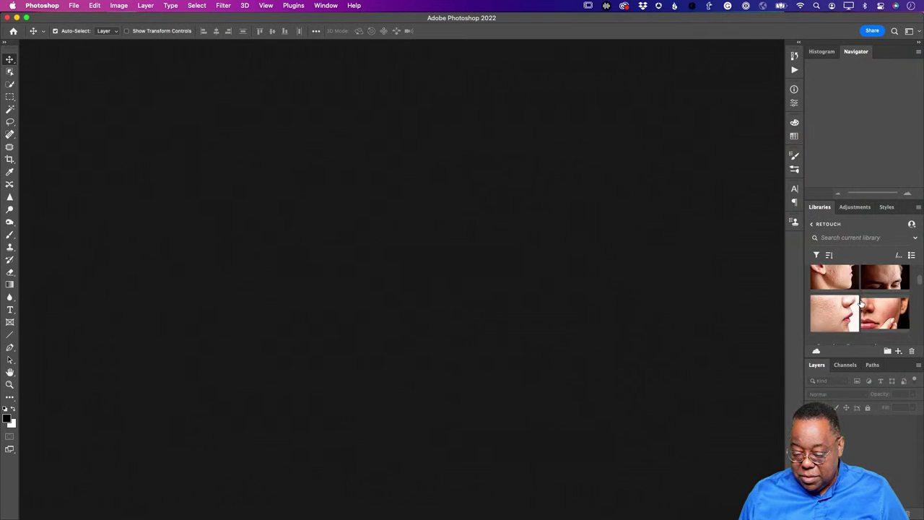
scroll(861, 304, down, 3)
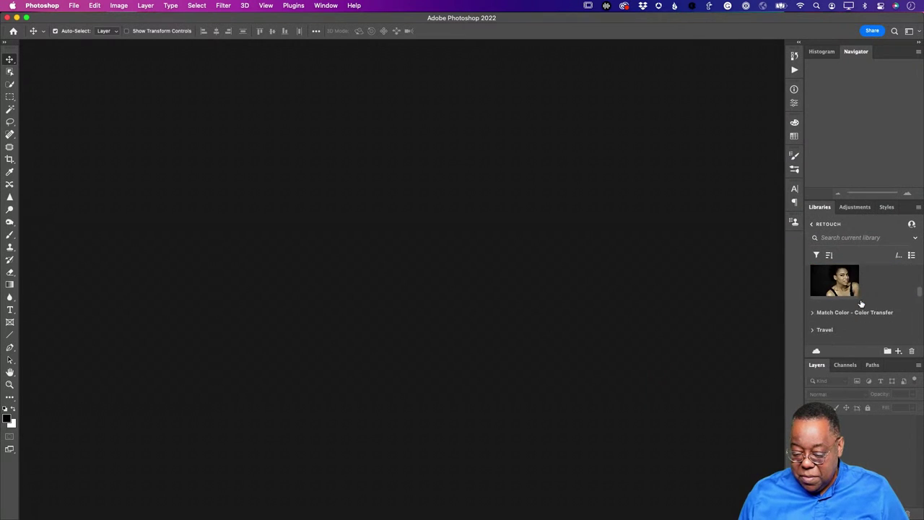
scroll(861, 304, up, 10)
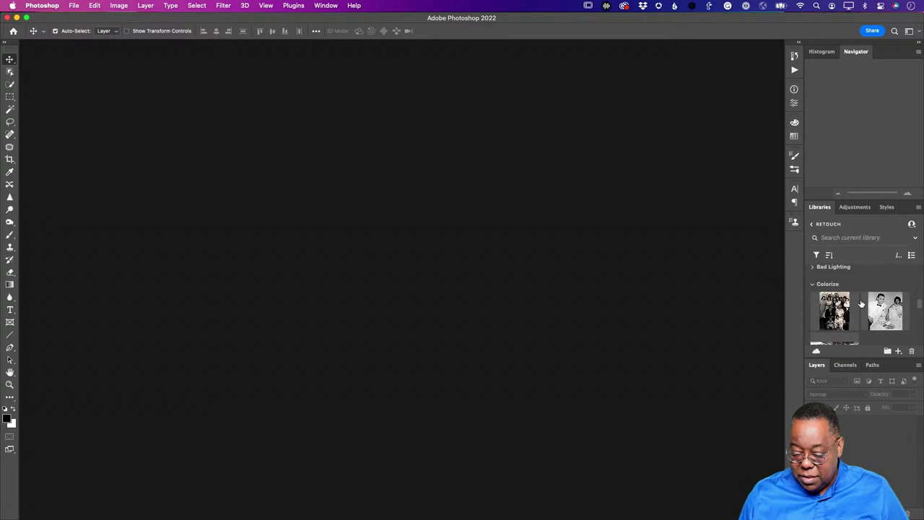
scroll(861, 304, down, 2)
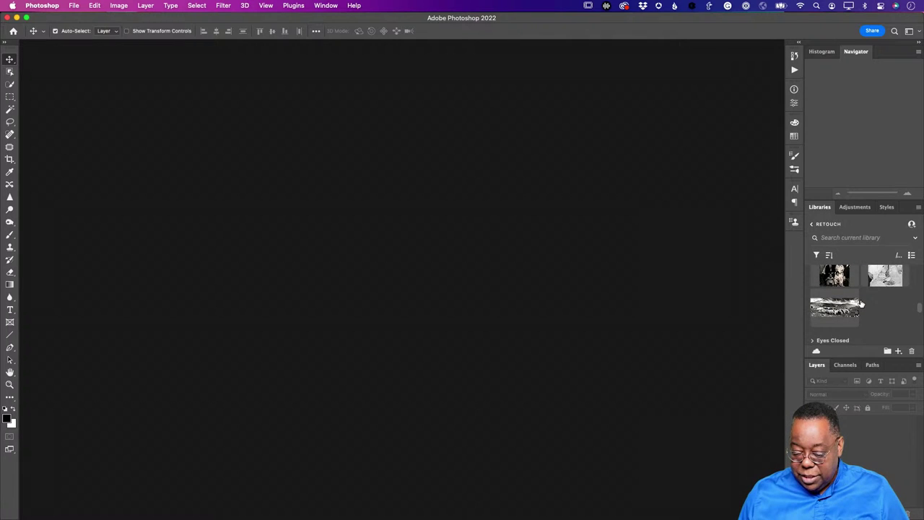
scroll(861, 304, up, 1)
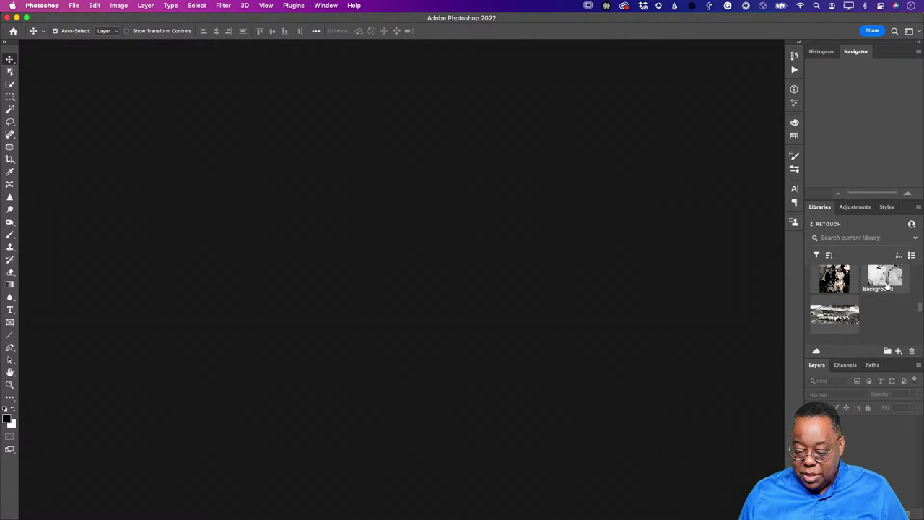
double_click(886, 280)
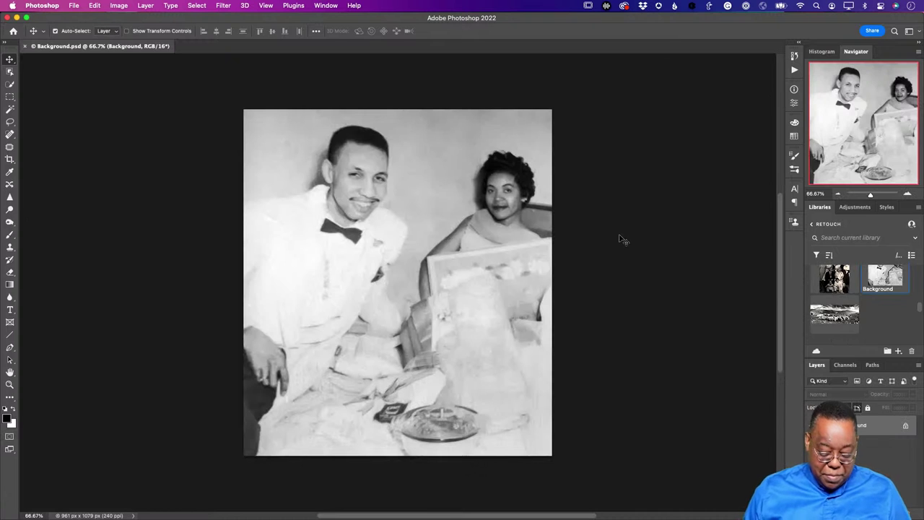
Fit Background.psd to the window and show the Filter menu.
key(super+0)
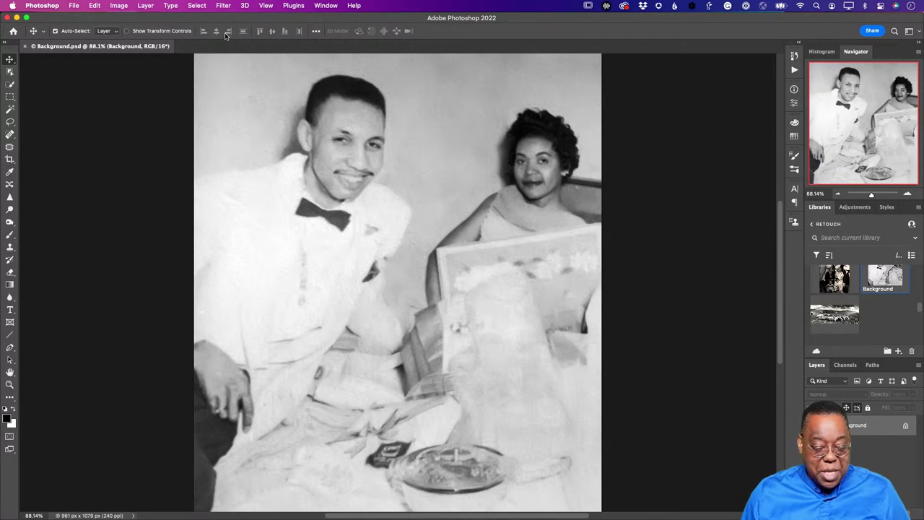
click(225, 6)
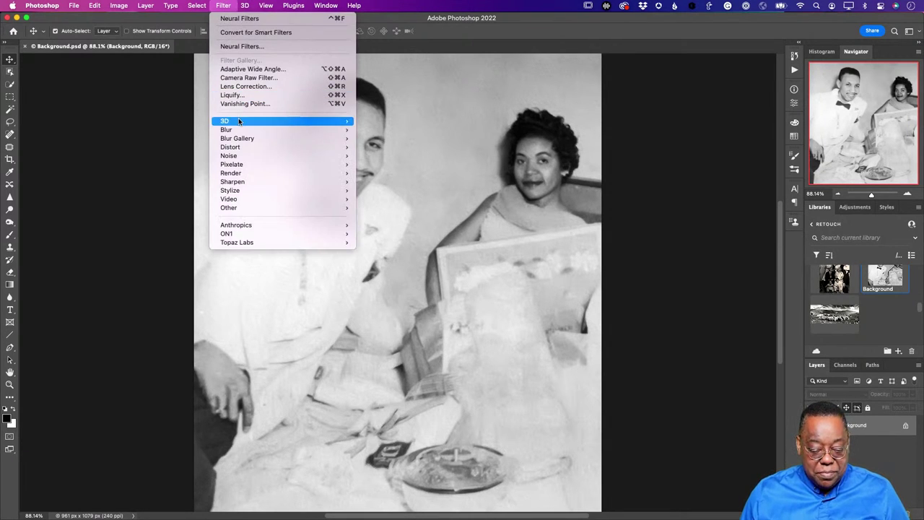
Launch Neural Filters and switch on Colorize for the black-and-white couple photo.
click(269, 47)
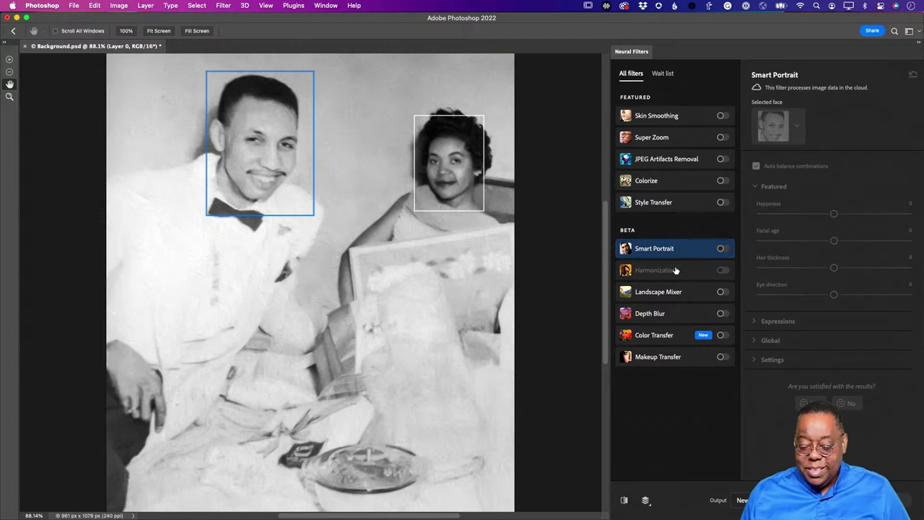
mouse_move(678, 299)
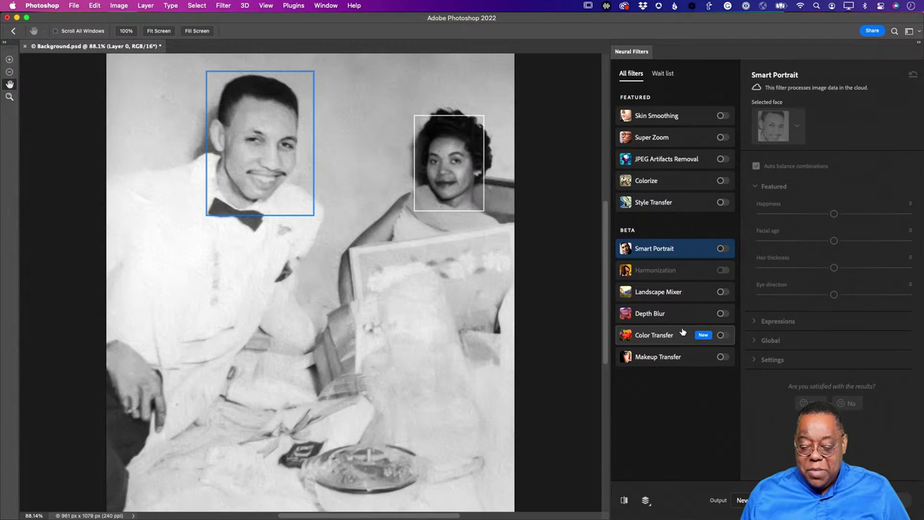
mouse_move(683, 331)
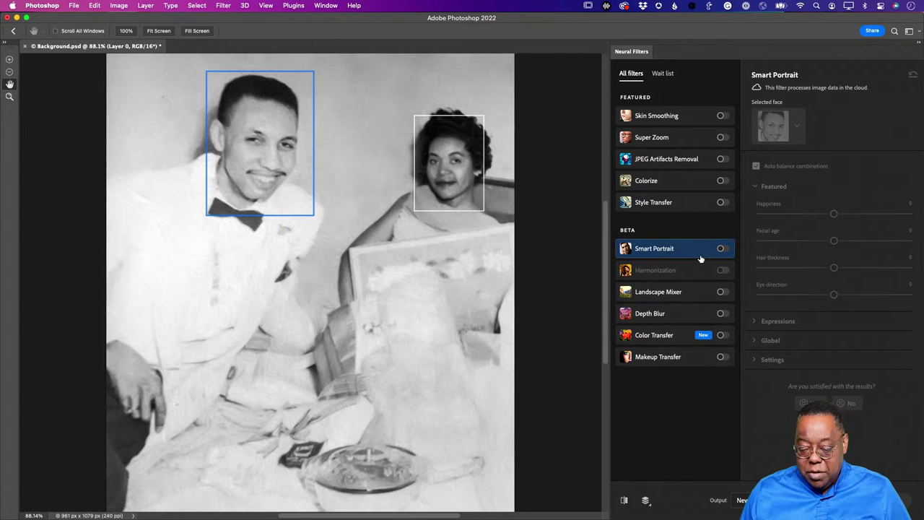
click(721, 181)
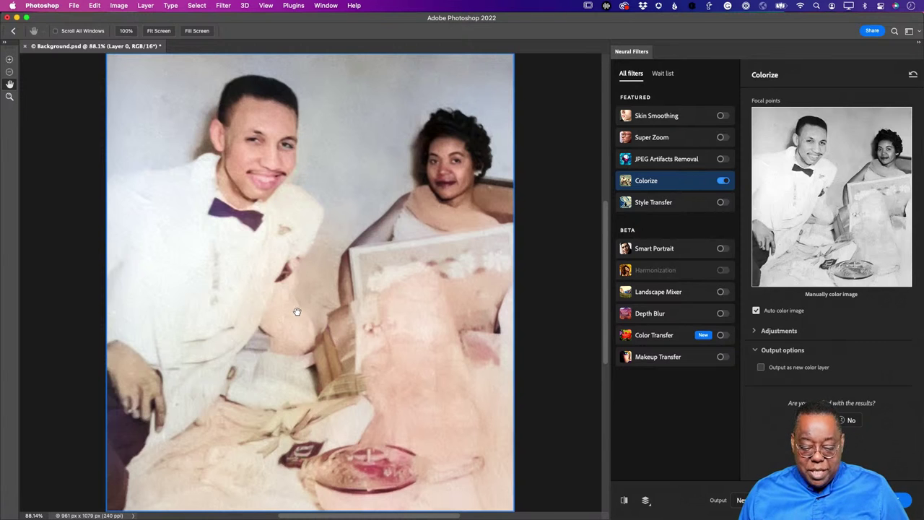
Add a Colorize focus point on the pink area in front of the woman, coloured f4ebeb.
click(756, 332)
scroll(816, 368, down, 1)
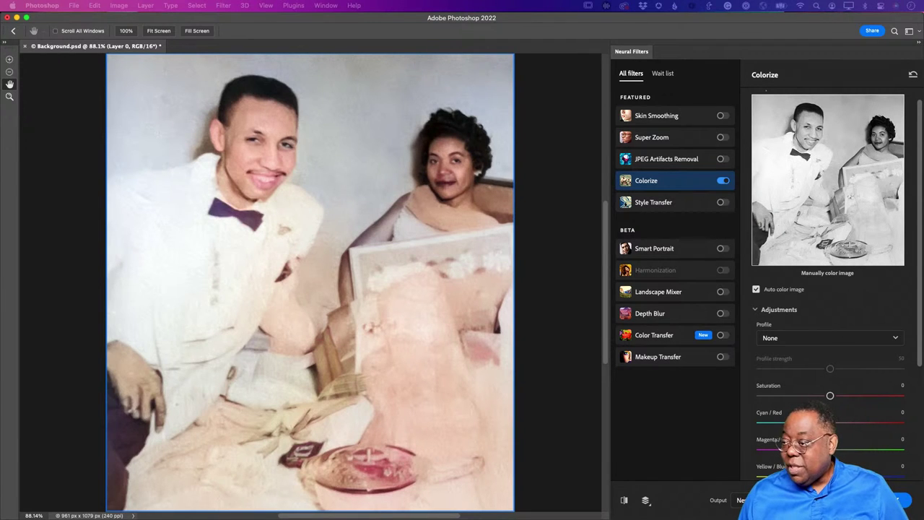
drag(683, 253, 494, 114)
click(287, 138)
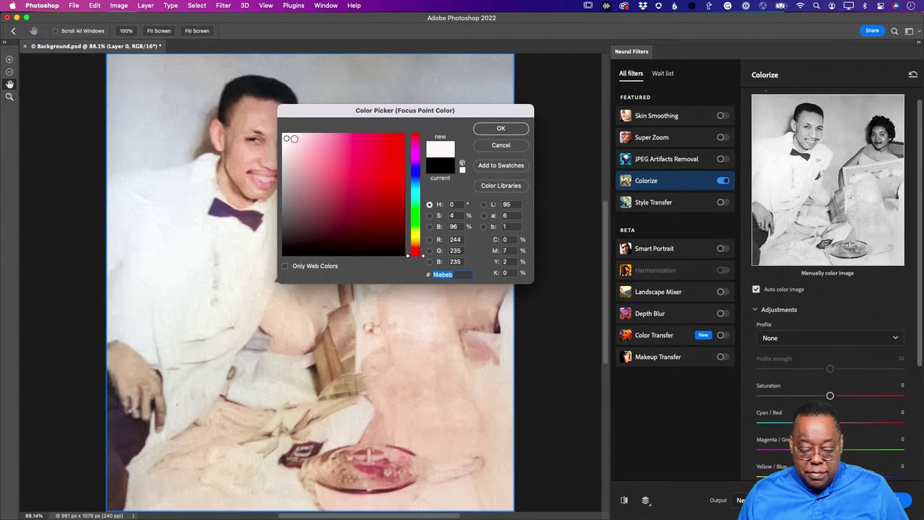
click(499, 129)
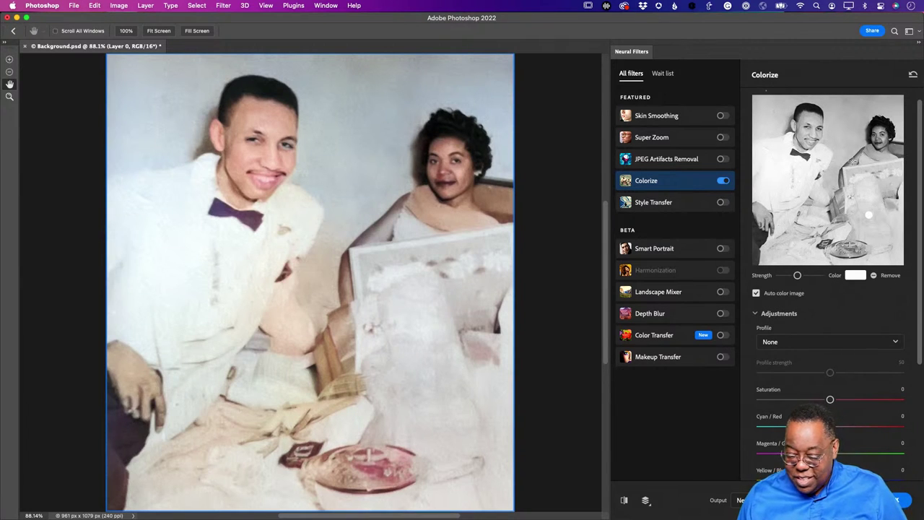
Change the focus point colour to a slightly lightened medium brown.
click(856, 276)
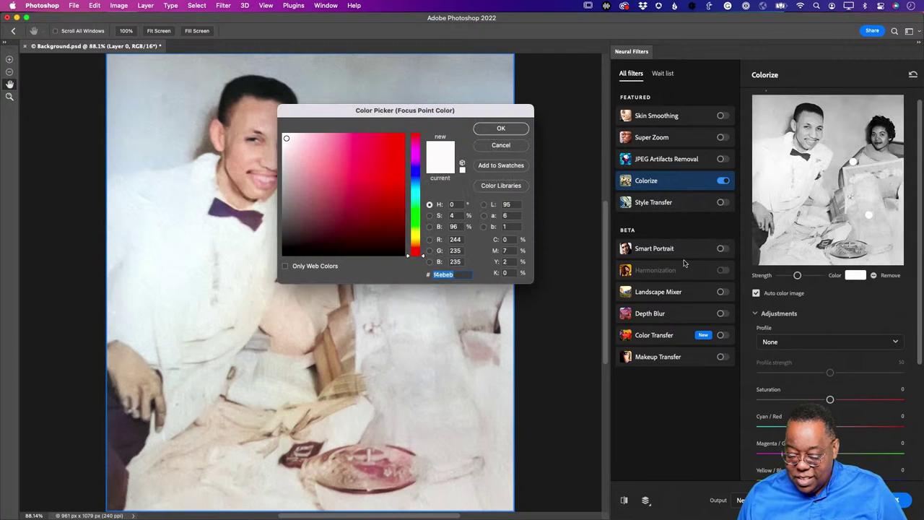
drag(375, 110, 590, 161)
click(630, 287)
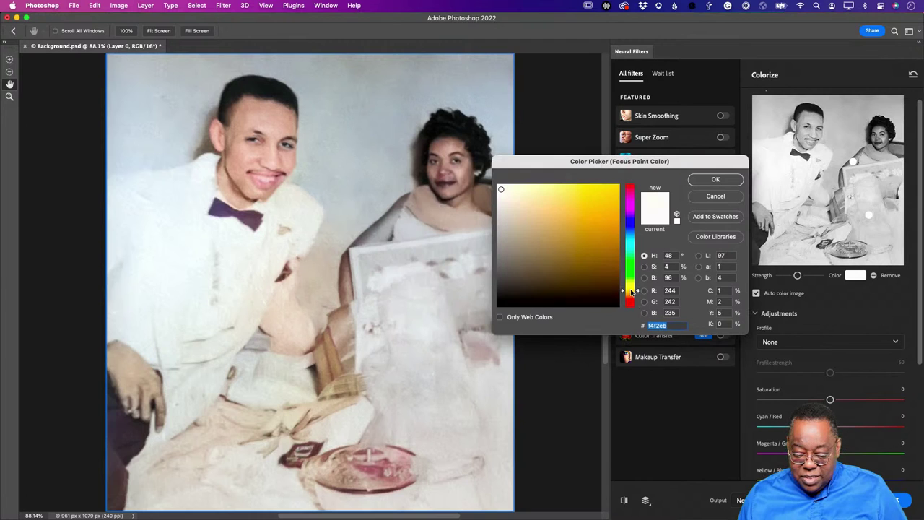
drag(635, 293, 636, 294)
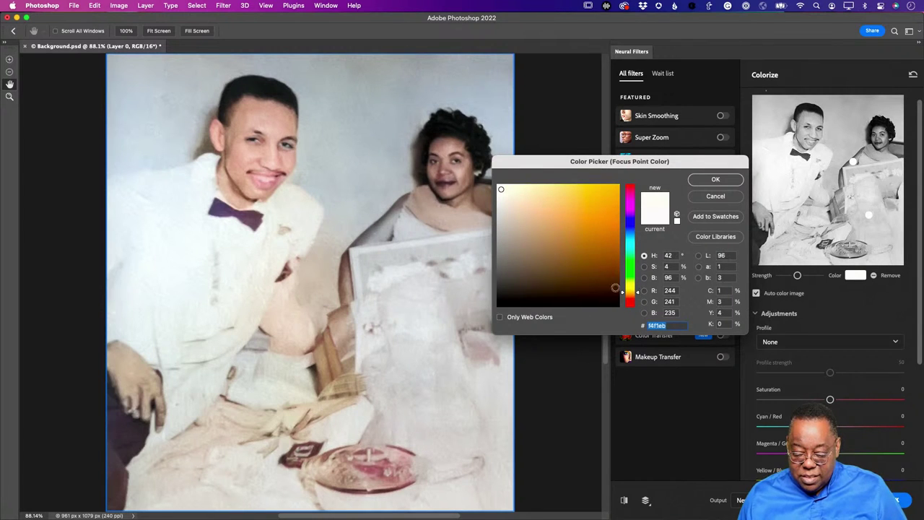
click(556, 259)
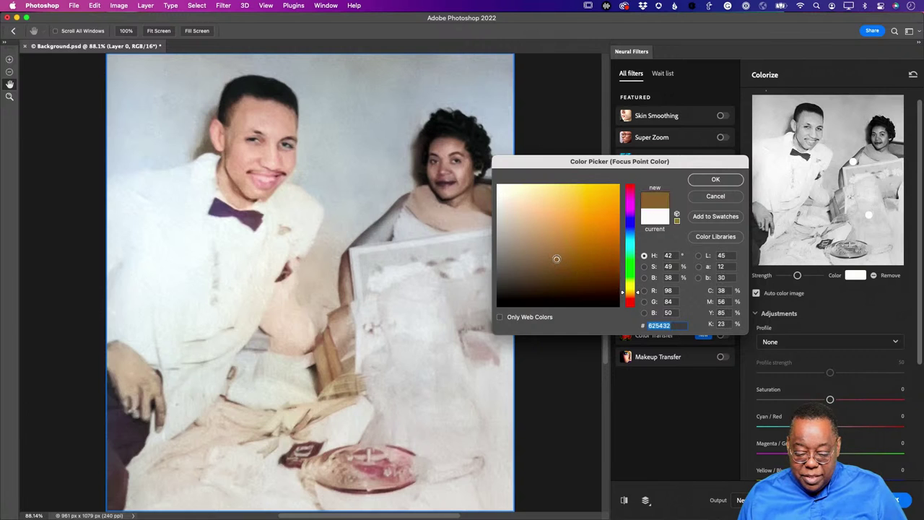
drag(558, 258, 558, 255)
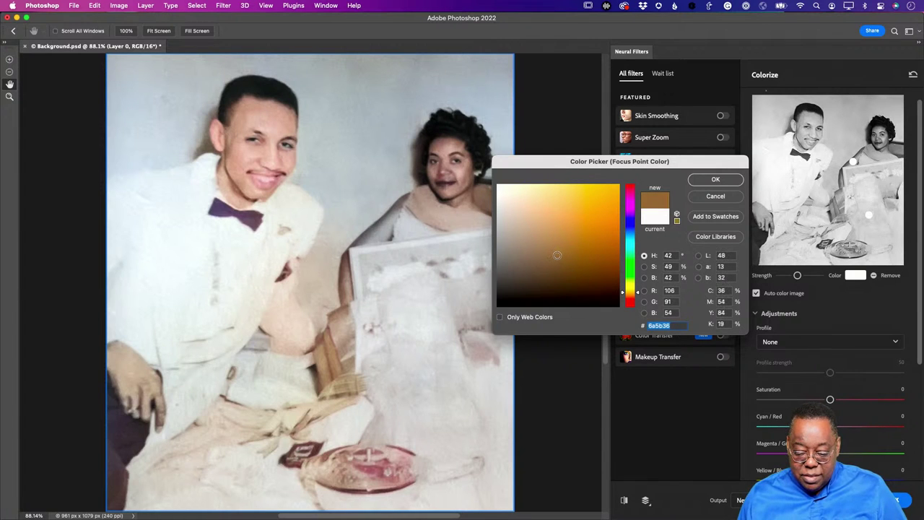
click(706, 179)
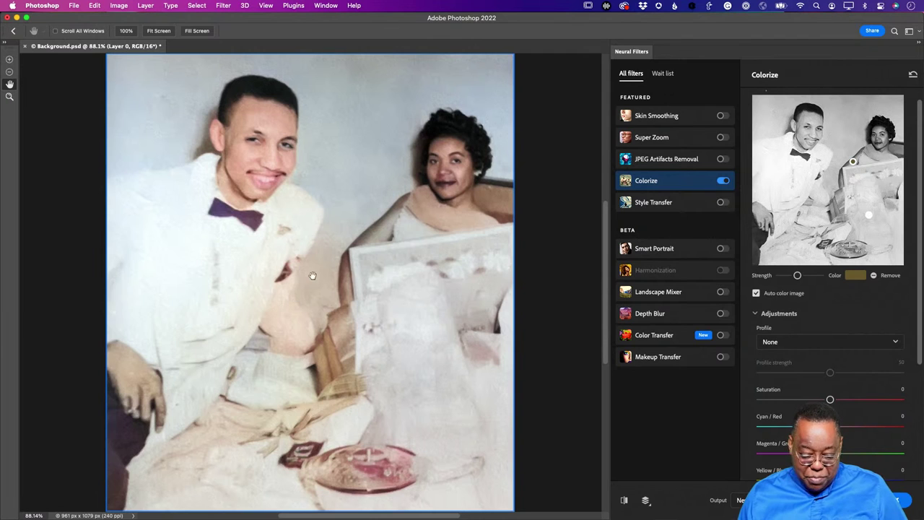
Add more colour points on the photo preview and output the colorized result as a new layer.
click(820, 192)
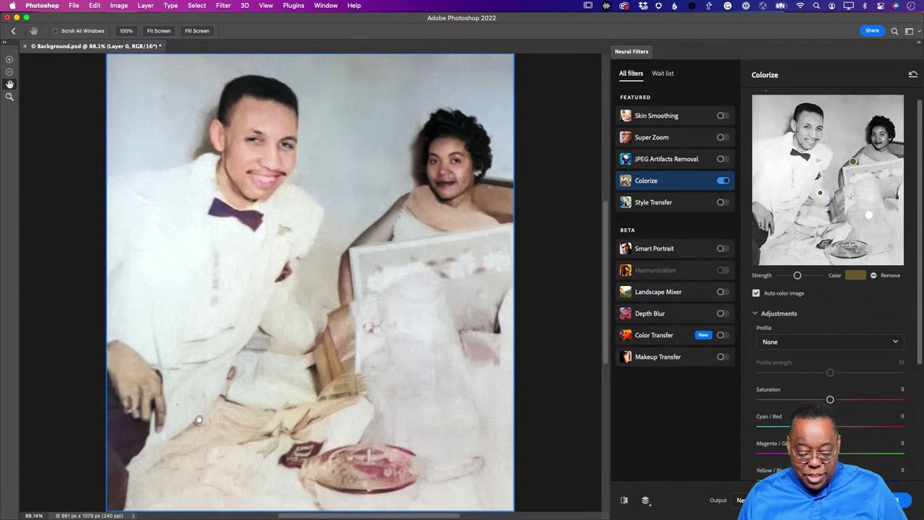
click(790, 241)
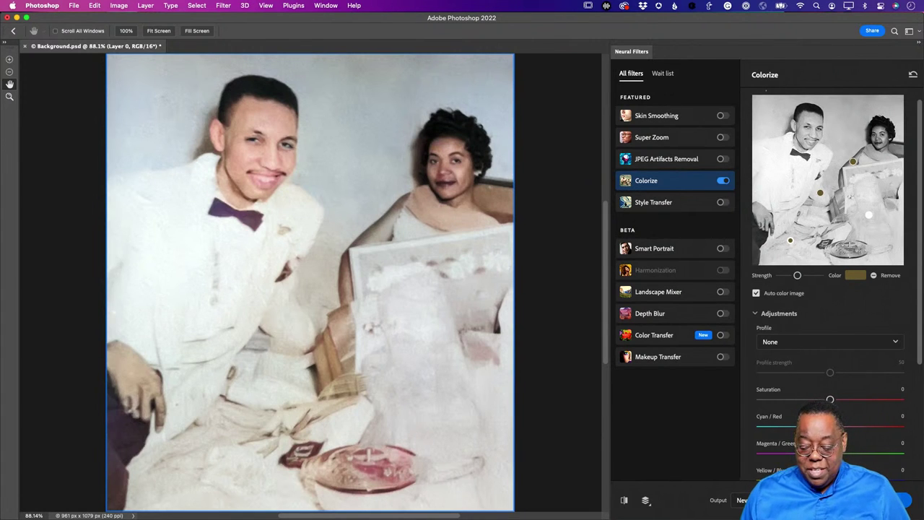
click(901, 500)
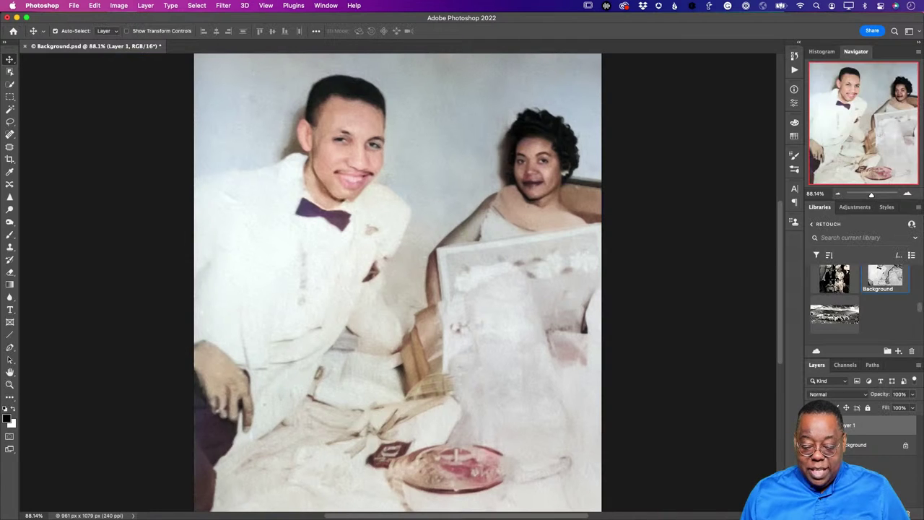
Compare Layer 1 against the original, then close Background.psd without saving.
click(814, 426)
click(813, 426)
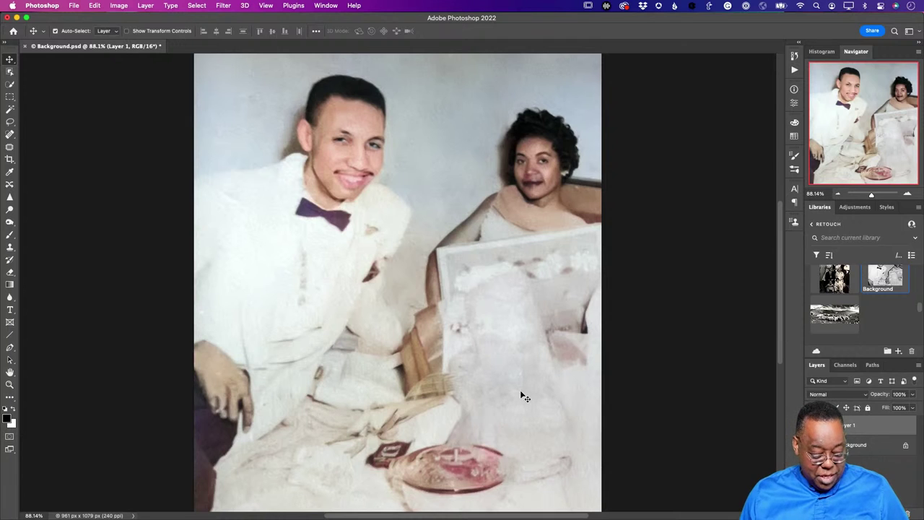
key(super+w)
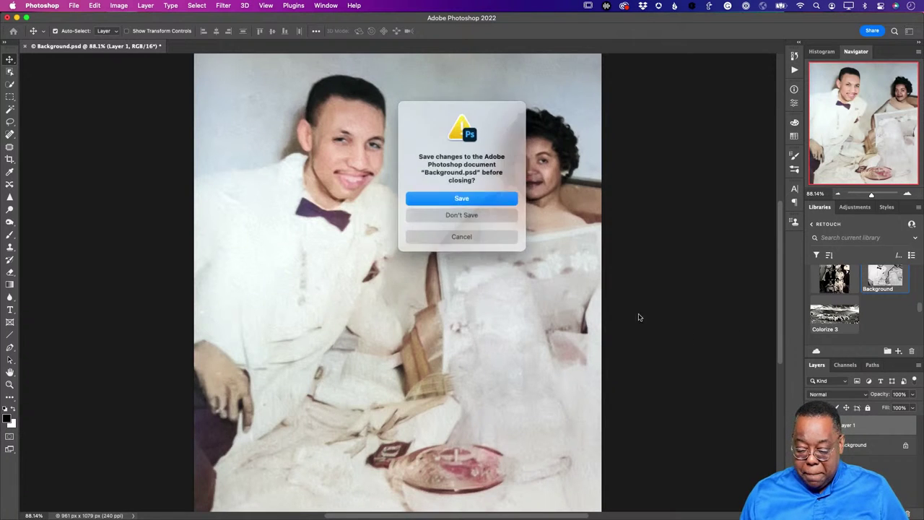
click(441, 215)
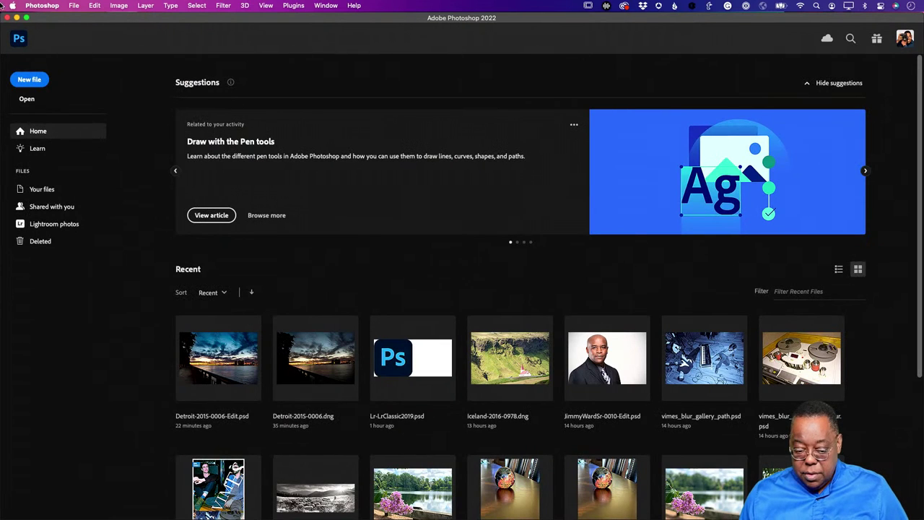
Open Colorize 3 from the Libraries panel, fitted to the window.
click(20, 38)
double_click(835, 314)
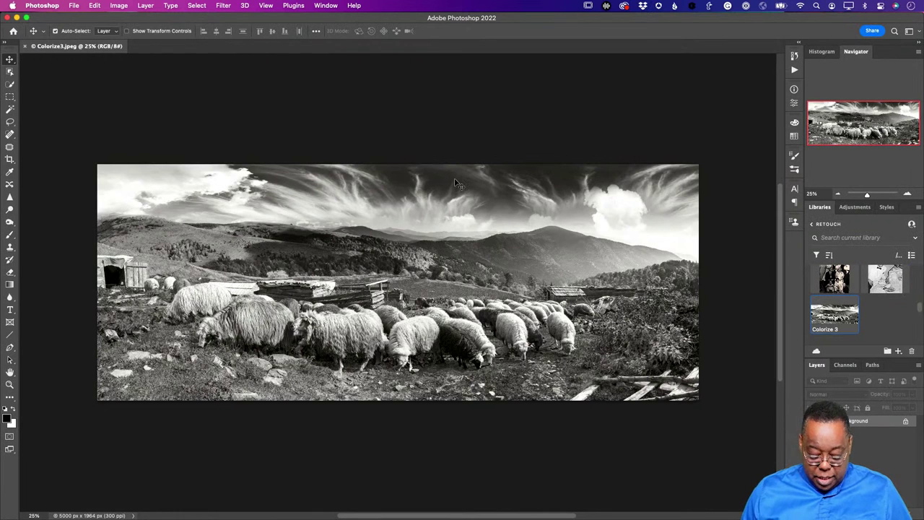
key(super+0)
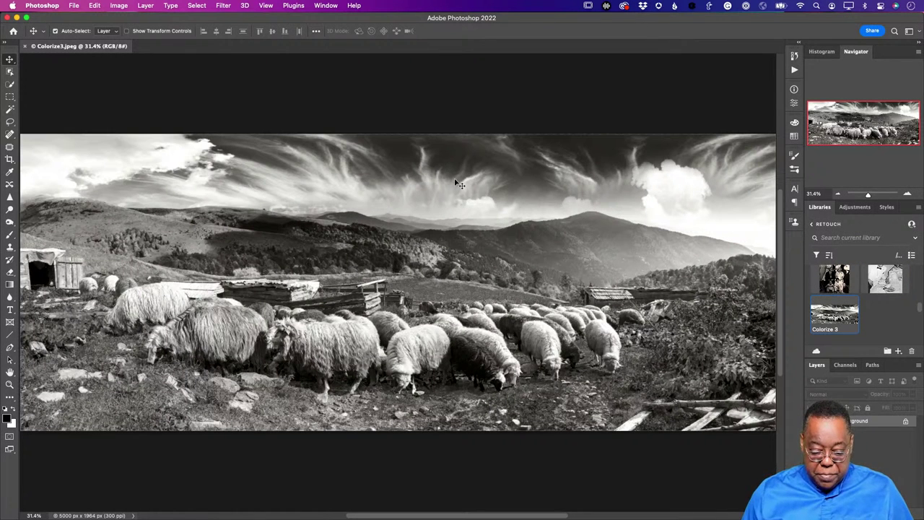
Open Filter > Neural Filters for the sheep panorama.
click(222, 5)
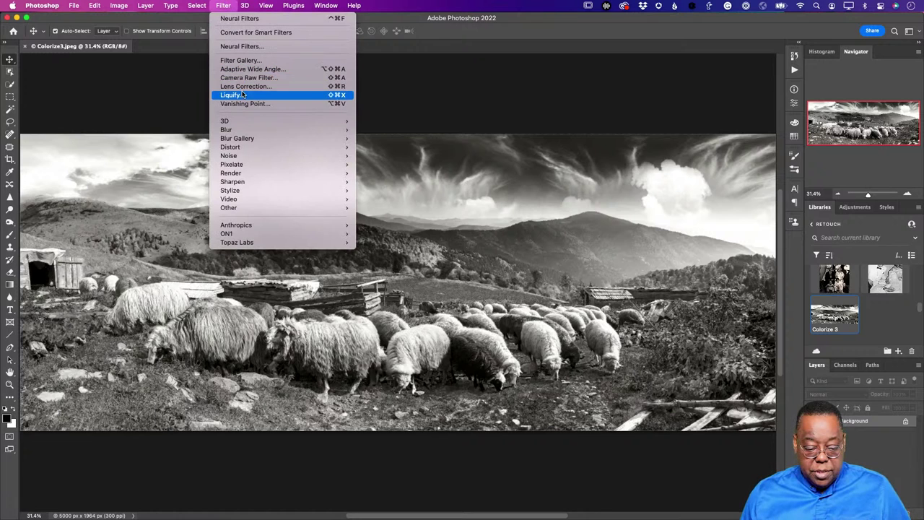
mouse_move(248, 124)
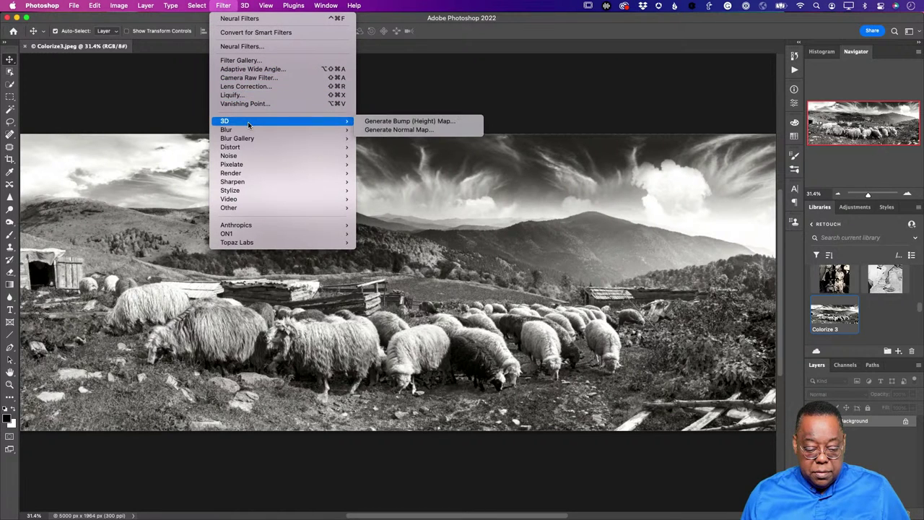
click(258, 47)
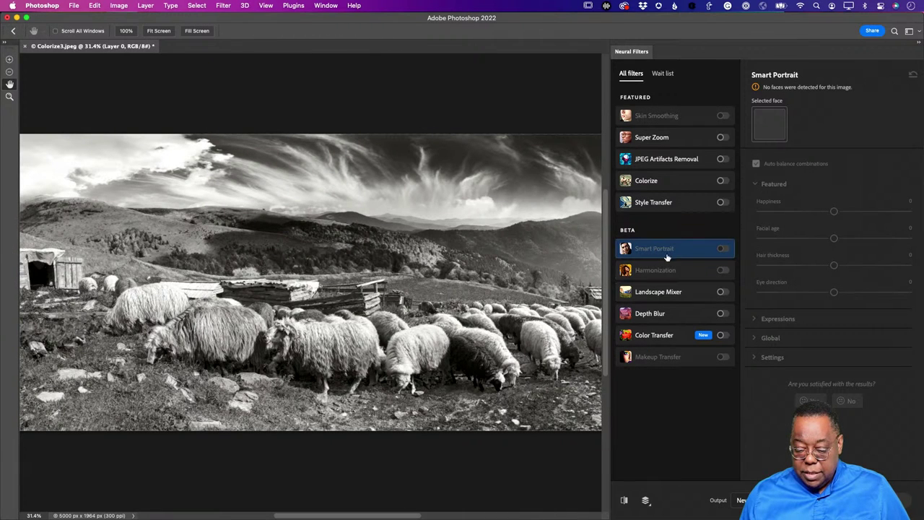
Switch on the Colorize neural filter and expand its Adjustments section.
click(721, 181)
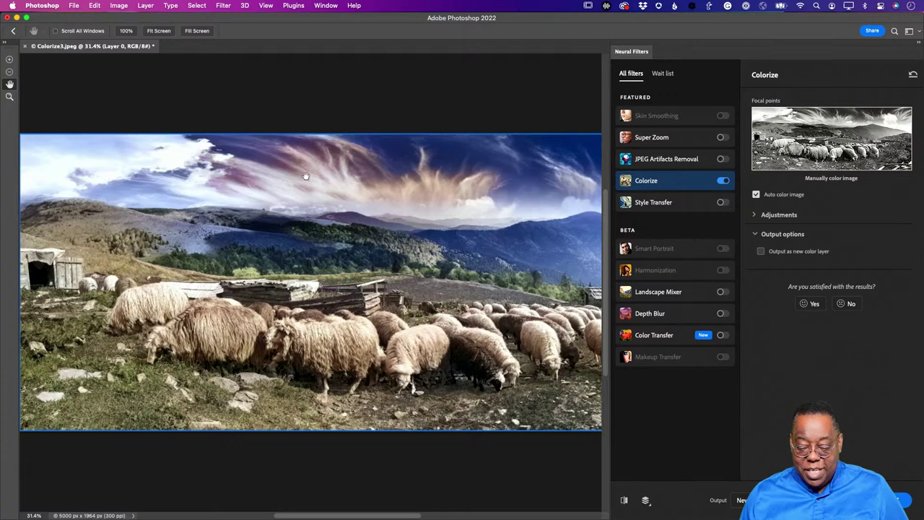
click(754, 219)
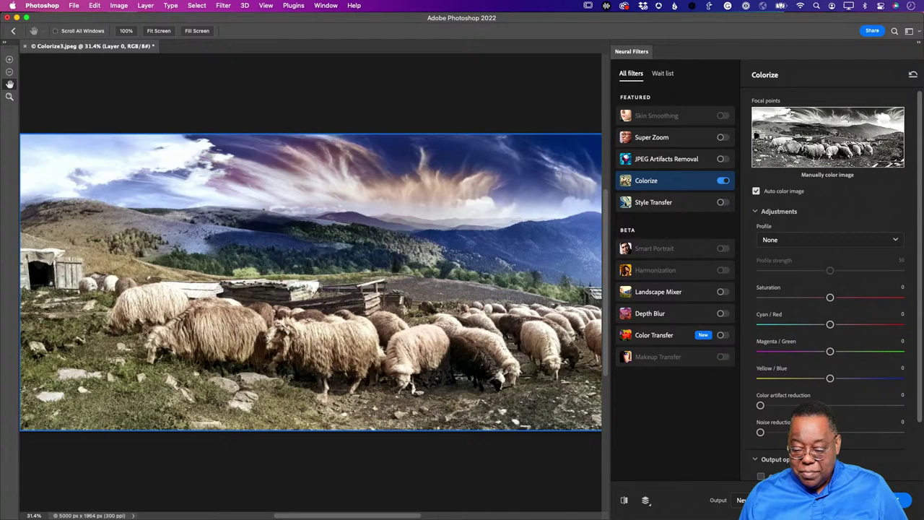
Set the sky's focus point colour to a dark blue.
click(837, 121)
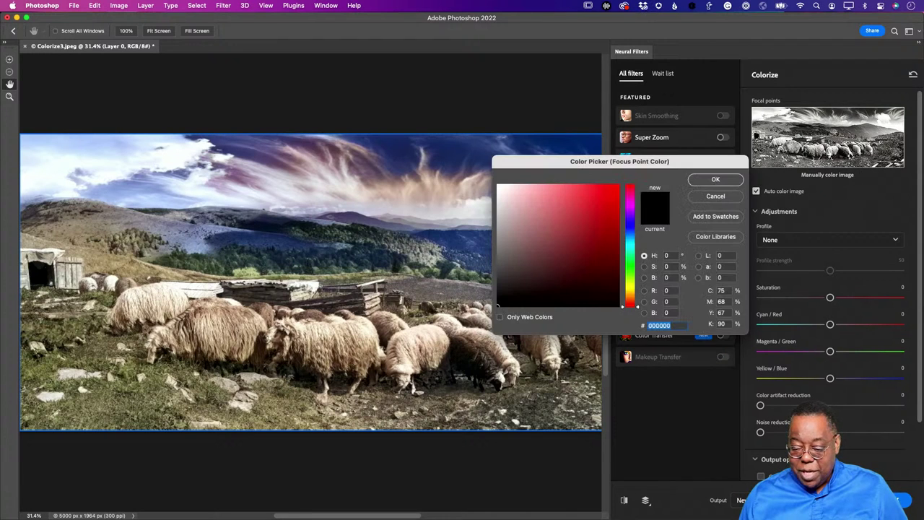
drag(590, 166, 726, 250)
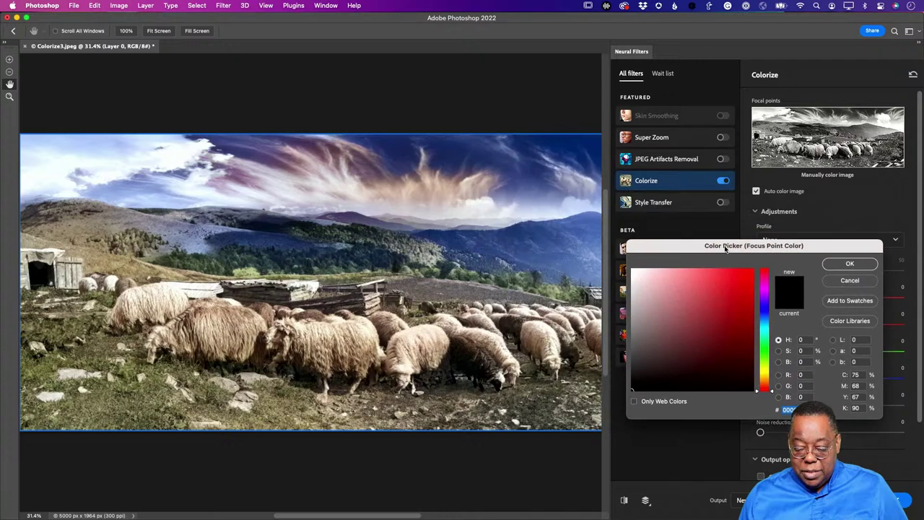
click(768, 323)
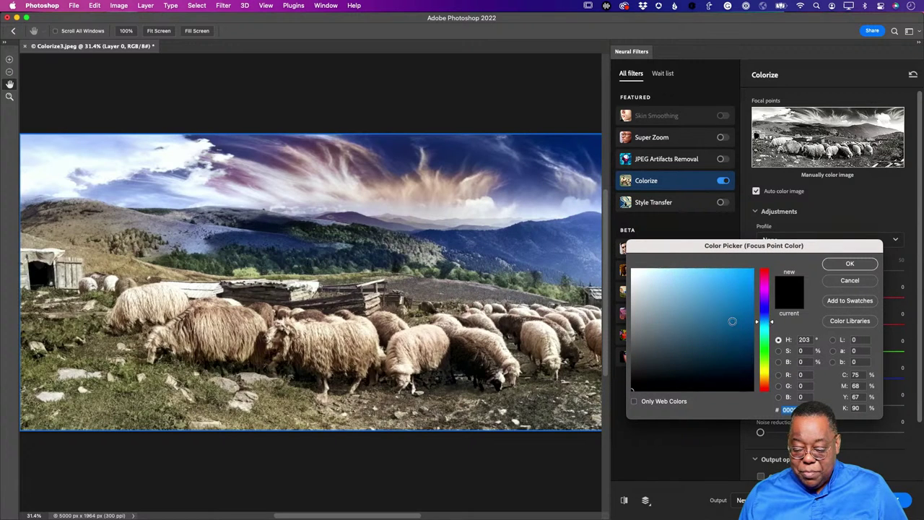
click(701, 302)
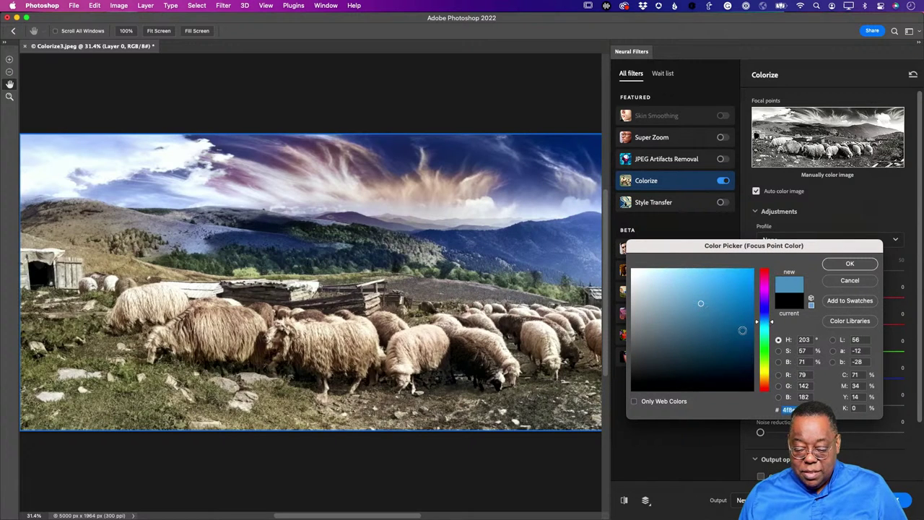
click(713, 334)
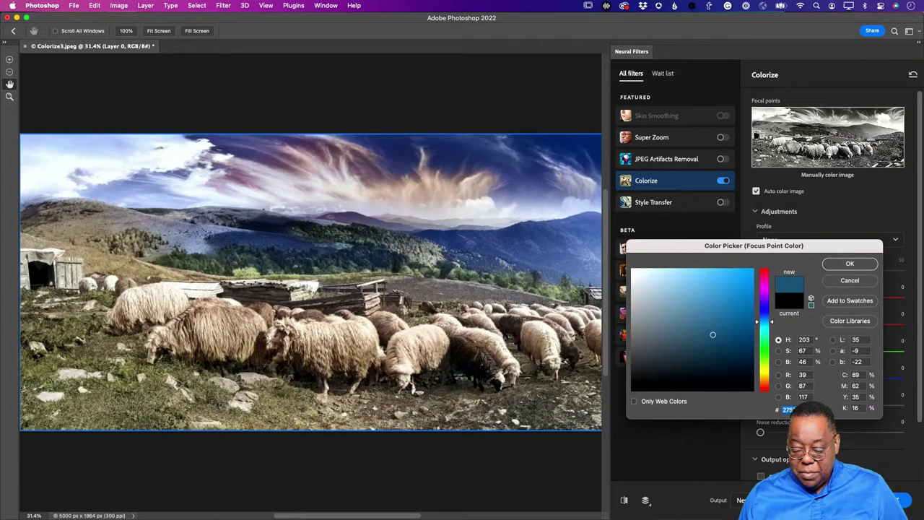
click(846, 264)
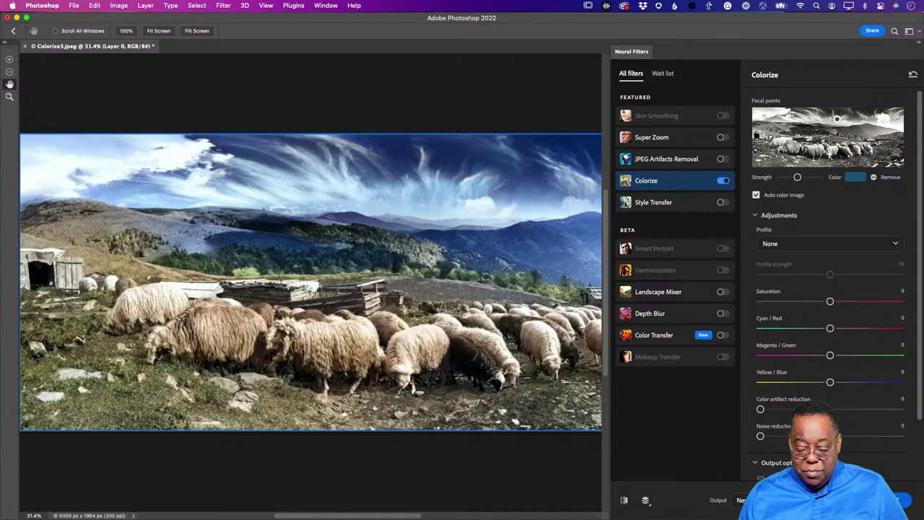
Apply the colorized panorama as a new layer, then close Colorize3.jpeg without saving.
click(899, 500)
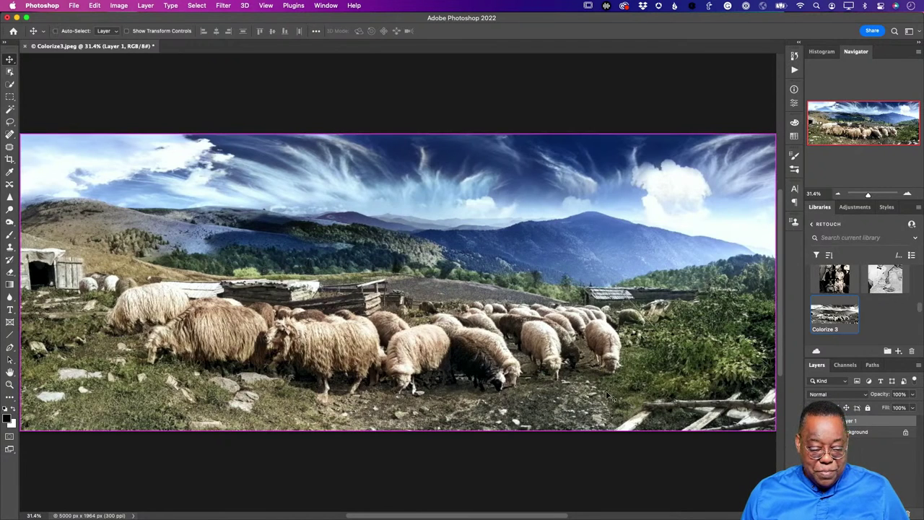
key(super+w)
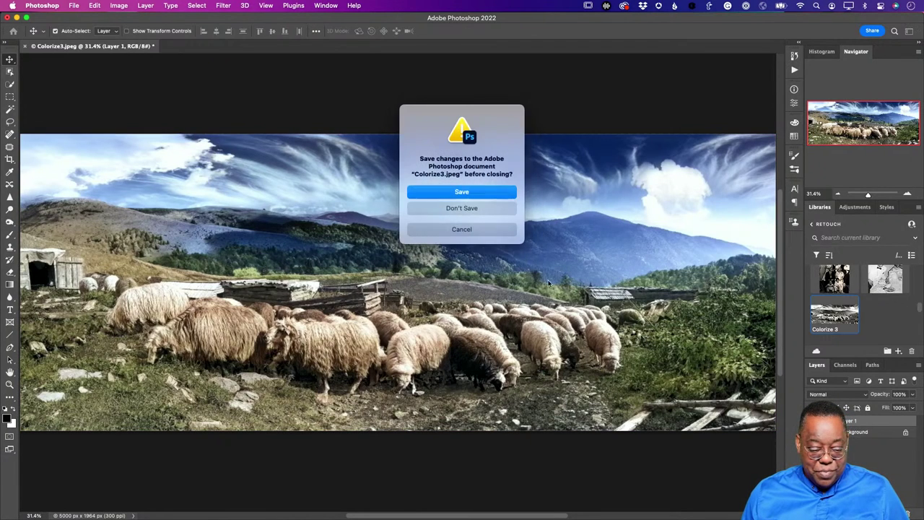
click(484, 208)
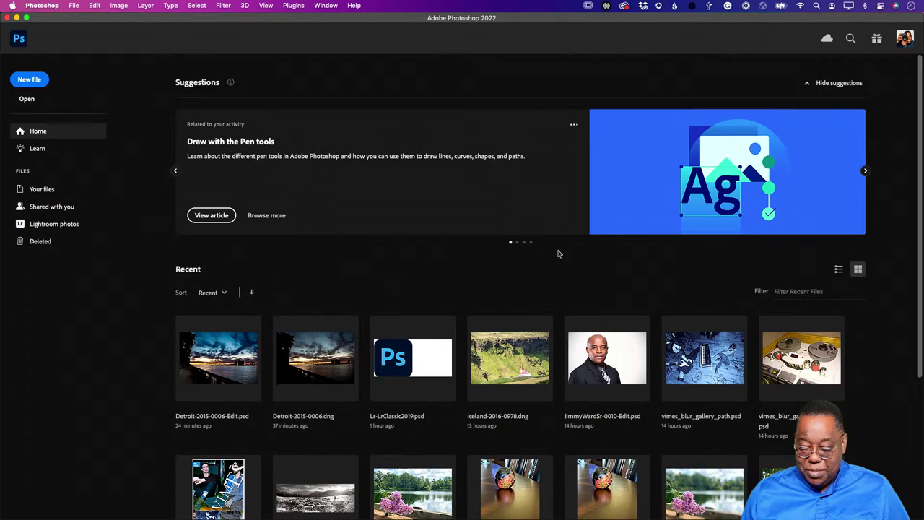
click(18, 41)
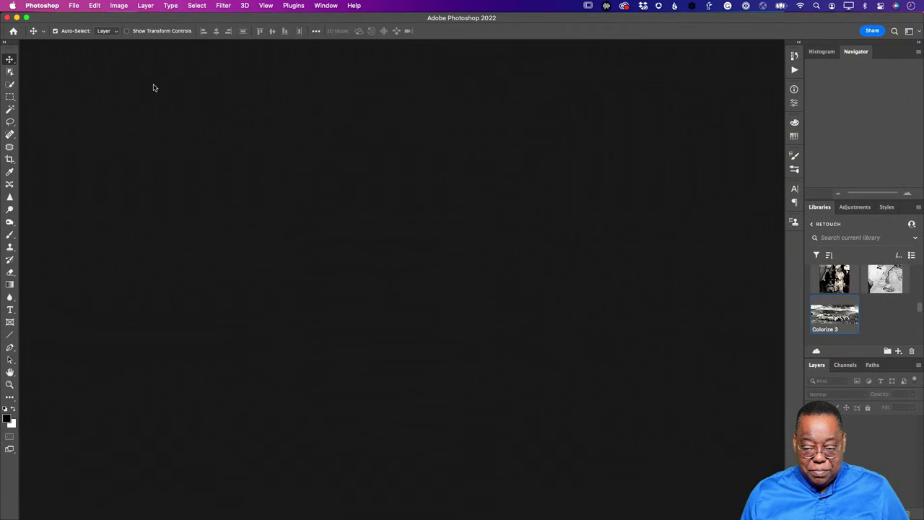
Open the smiling curly girl image from the Retouch library's Color Harmonization group.
click(813, 225)
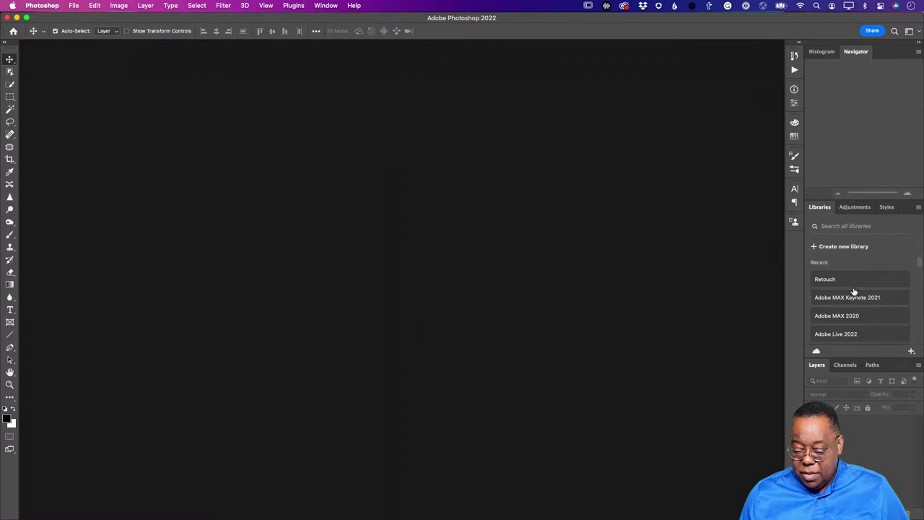
click(838, 270)
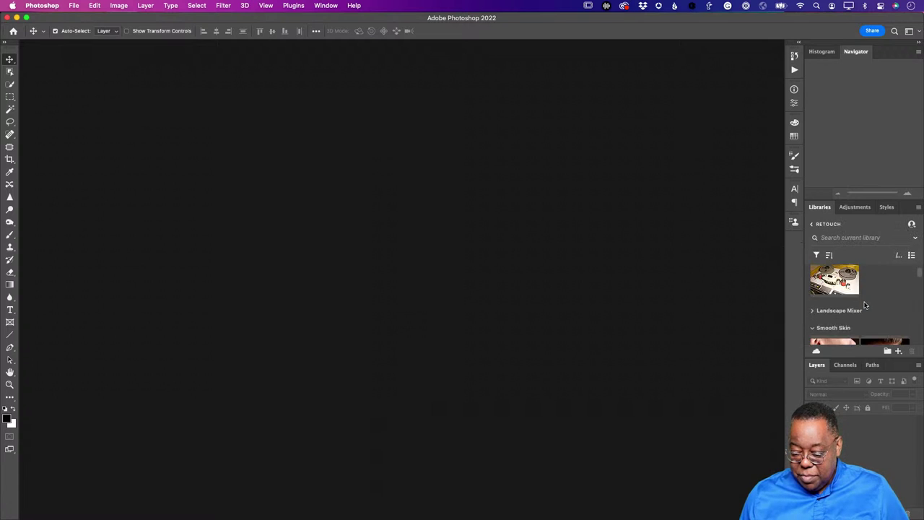
scroll(866, 304, down, 10)
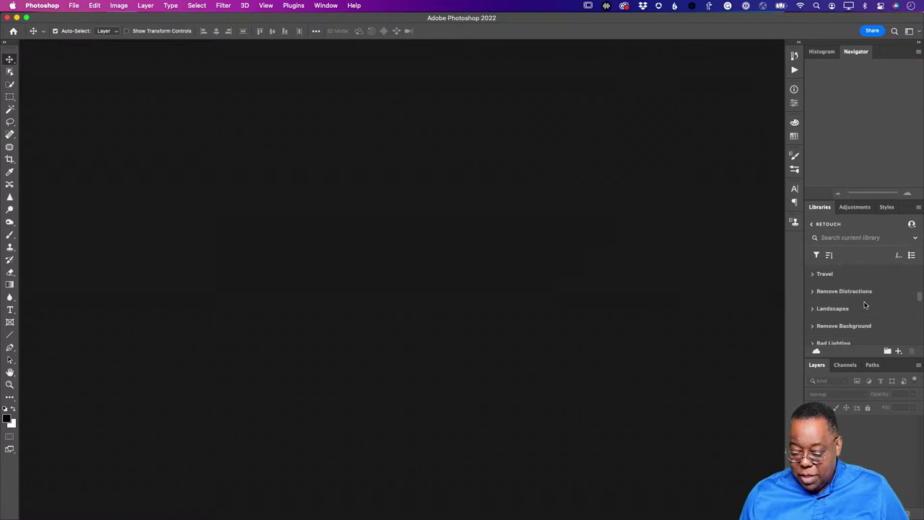
scroll(866, 305, up, 2)
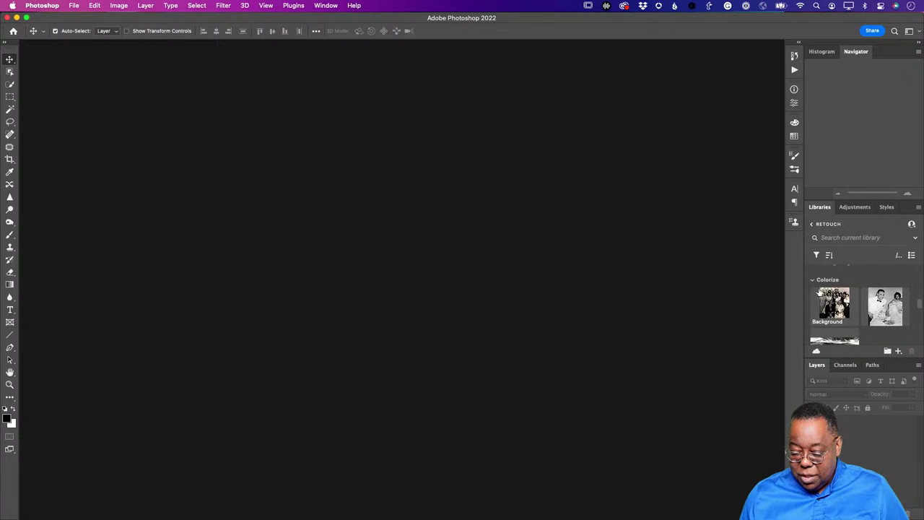
click(812, 280)
scroll(829, 299, up, 1)
click(831, 268)
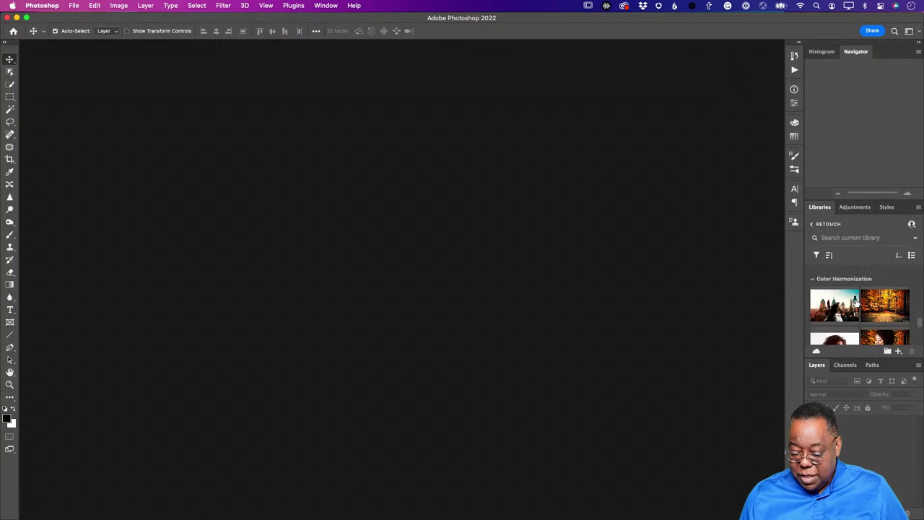
scroll(858, 305, down, 1)
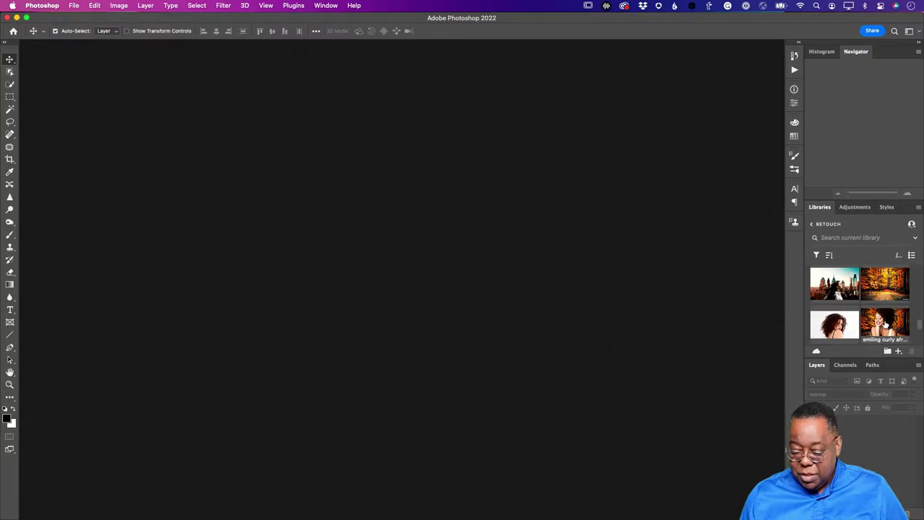
drag(884, 324, 723, 276)
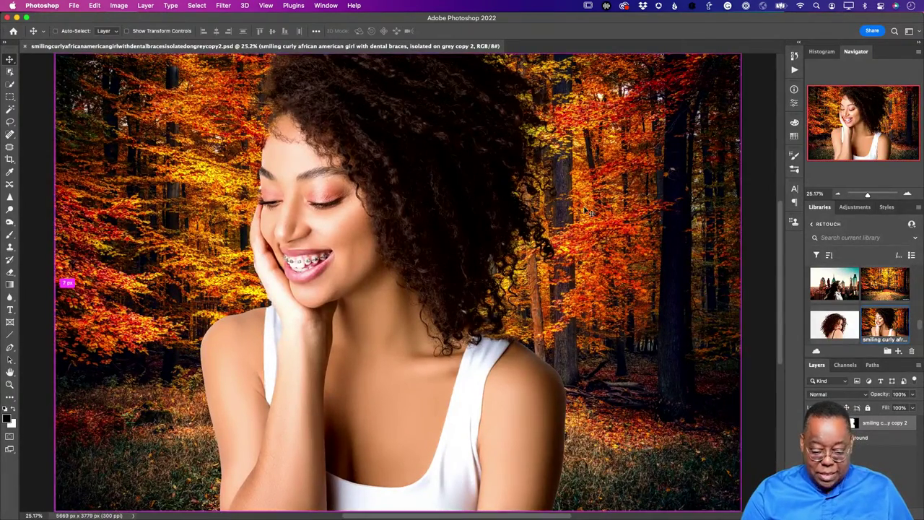
Zoom out and check the cut-out girl layer over the autumn forest background.
key(super+minus)
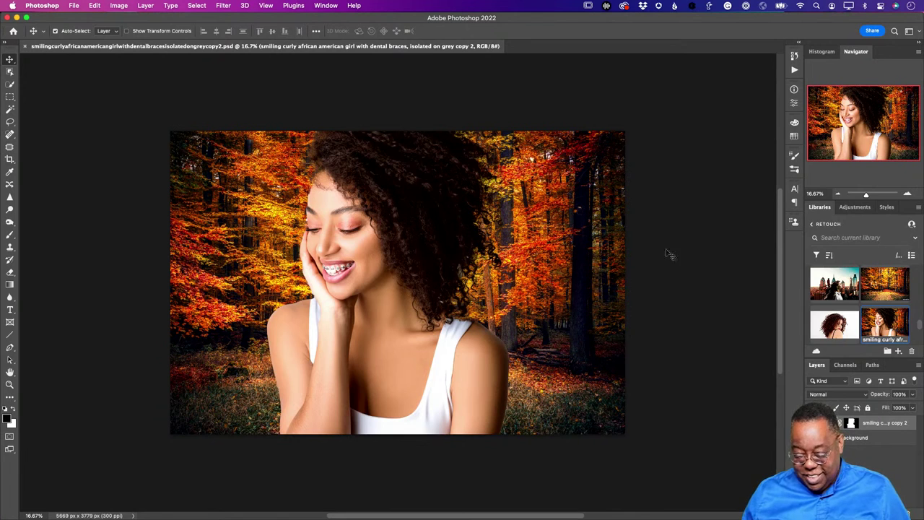
click(817, 422)
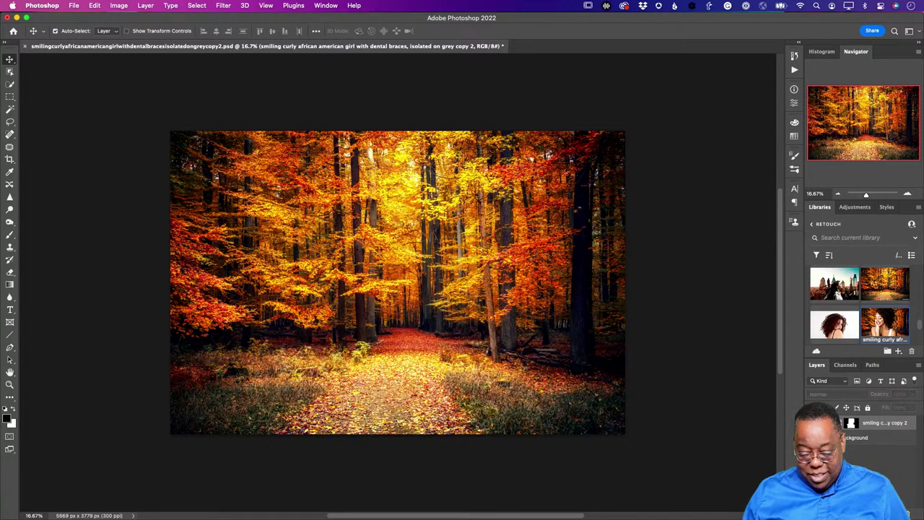
click(816, 423)
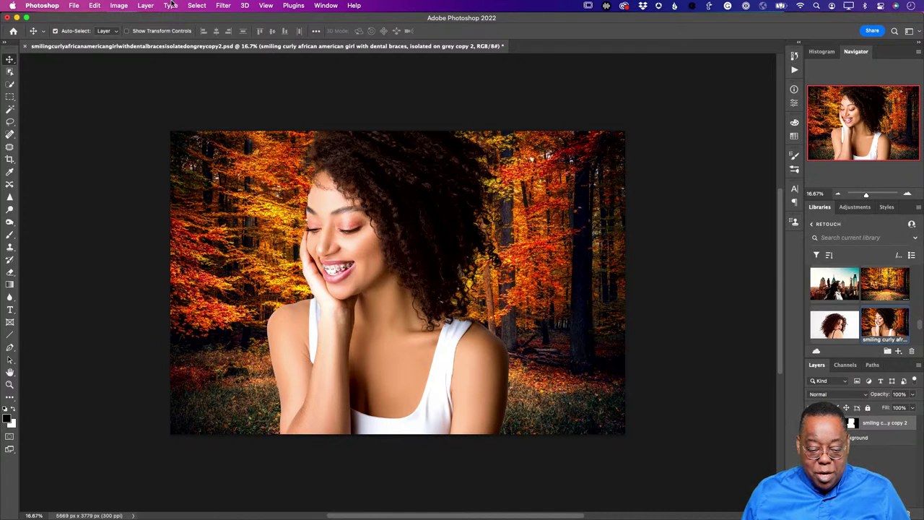
Turn on the Harmonization neural filter with the forest Background layer as reference image.
click(219, 5)
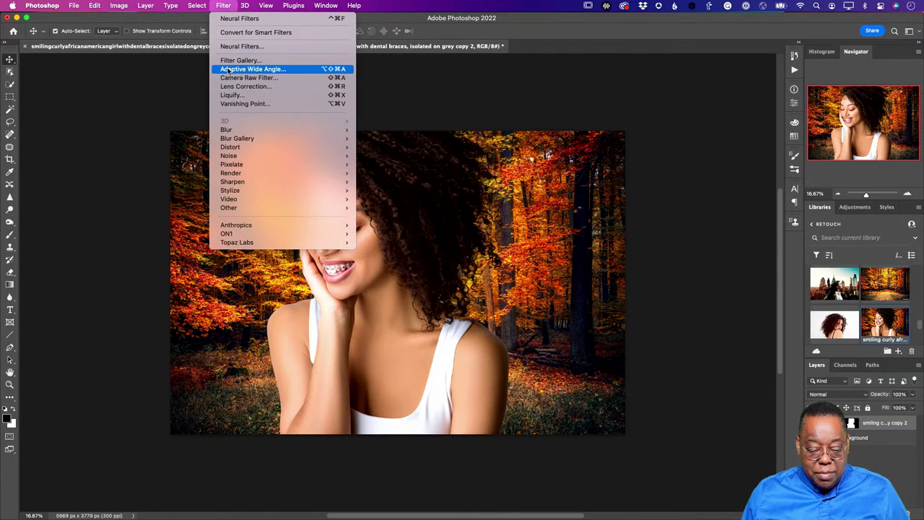
click(242, 46)
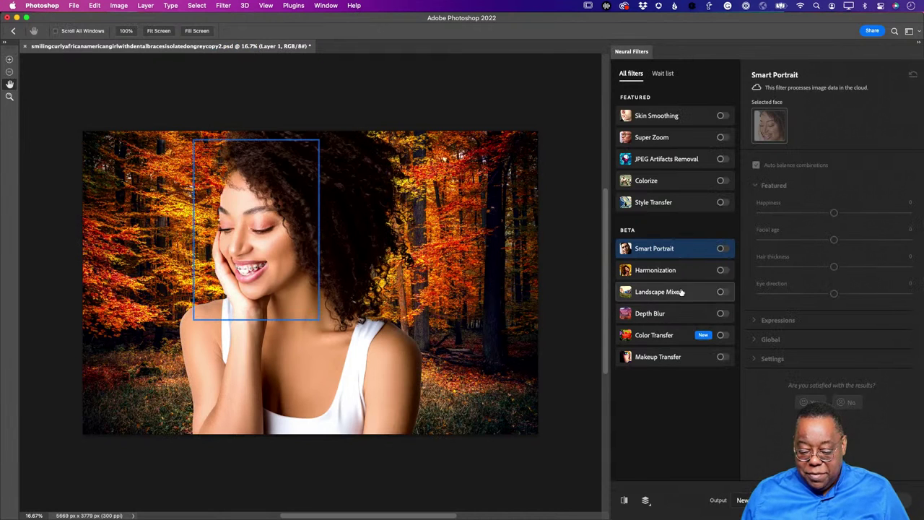
click(720, 270)
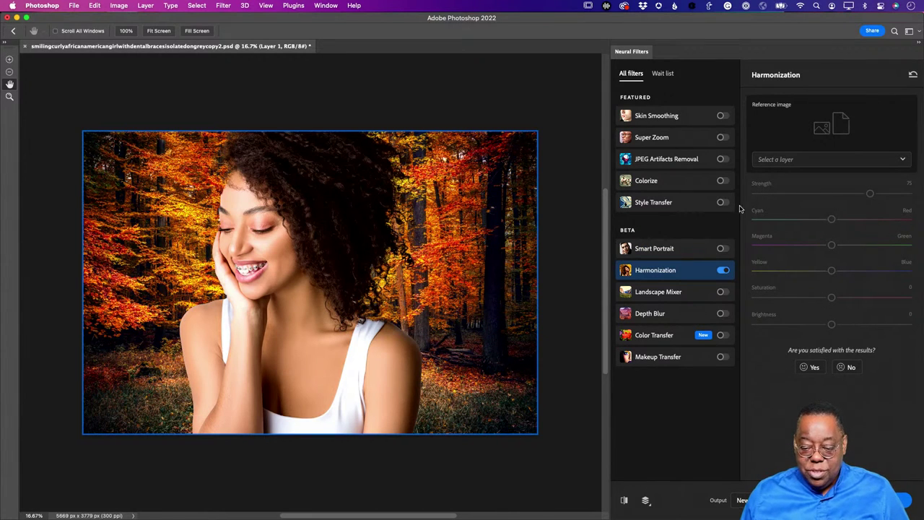
click(798, 161)
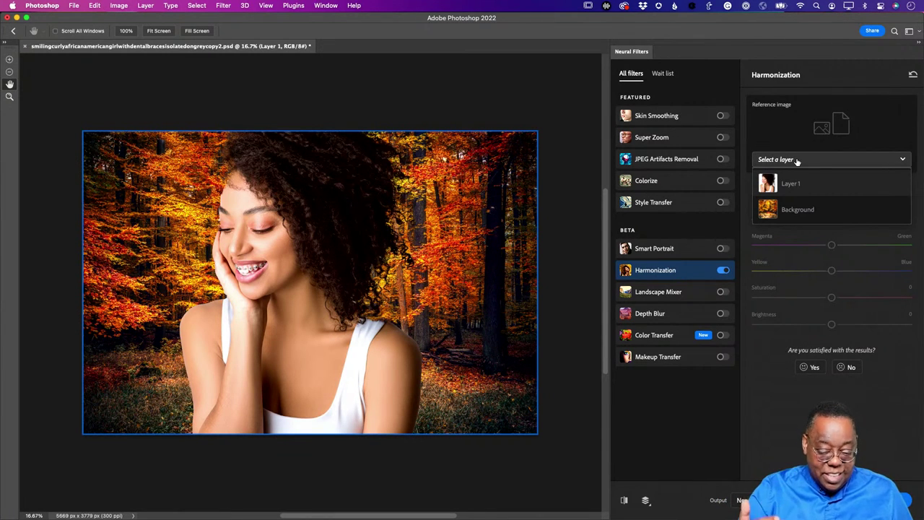
click(794, 209)
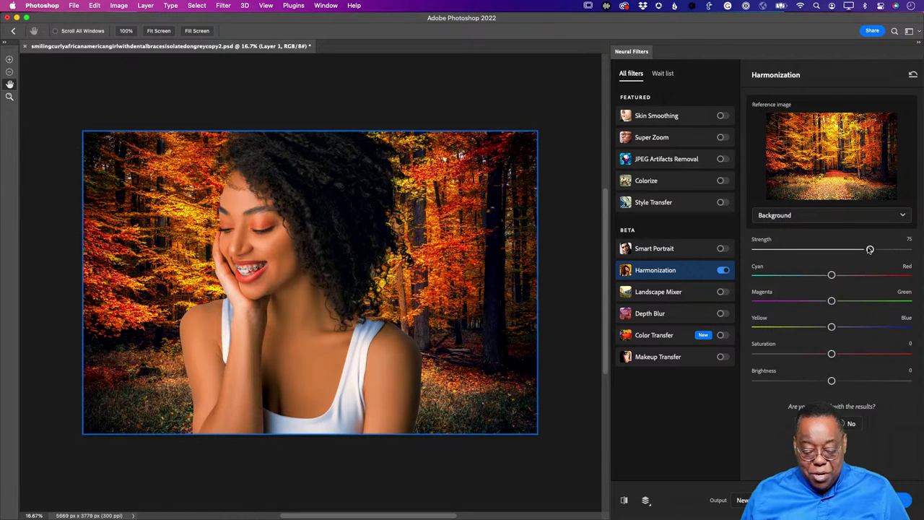
Try Harmonization strengths 53 and 56, comparing each against the original.
drag(871, 250, 831, 251)
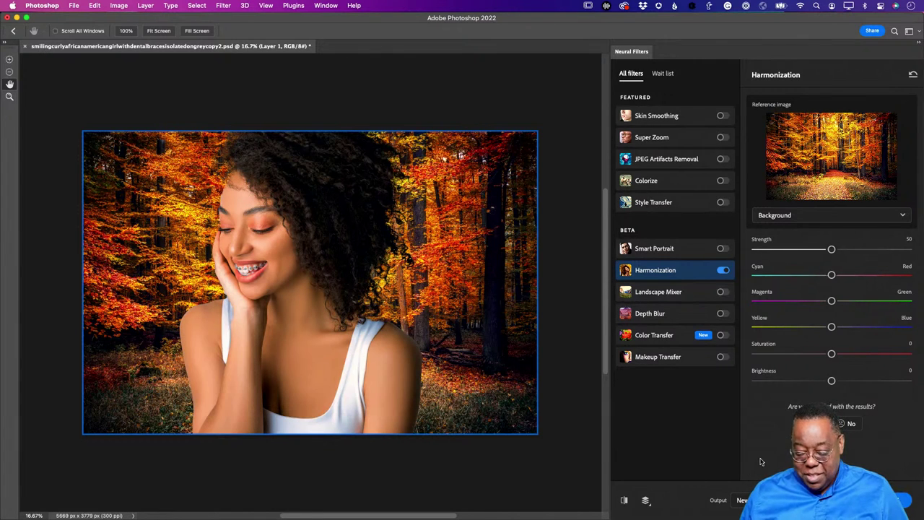
click(624, 502)
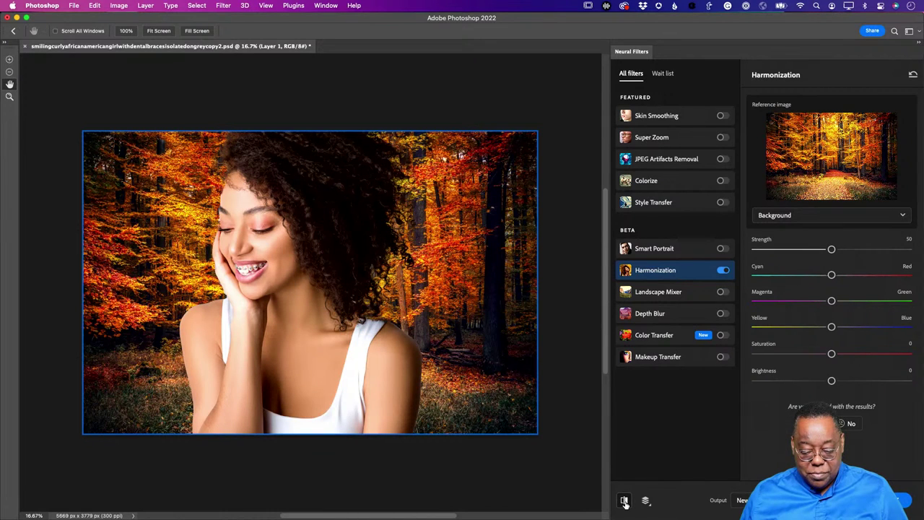
click(625, 501)
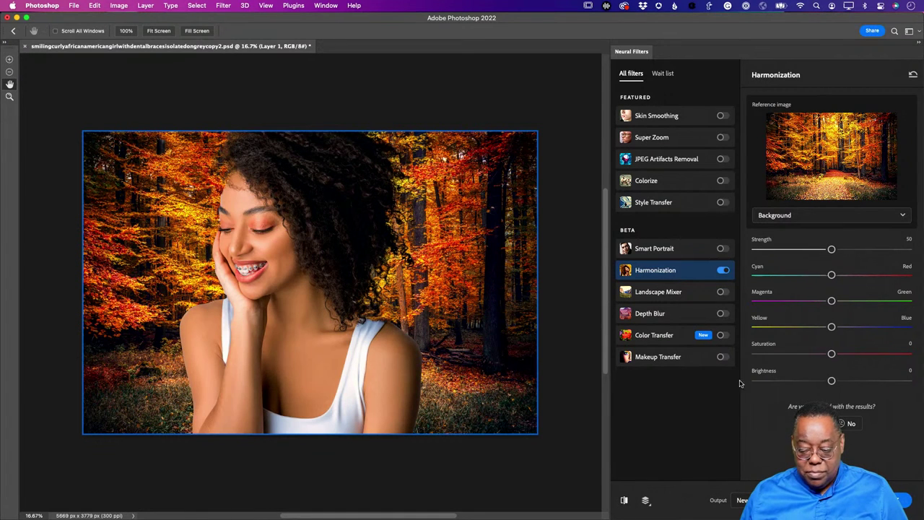
drag(832, 250, 841, 250)
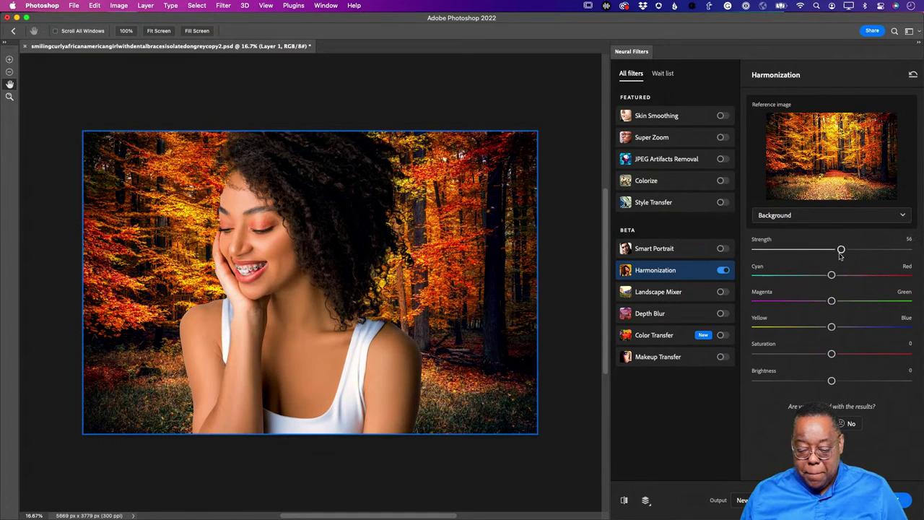
click(625, 501)
click(625, 502)
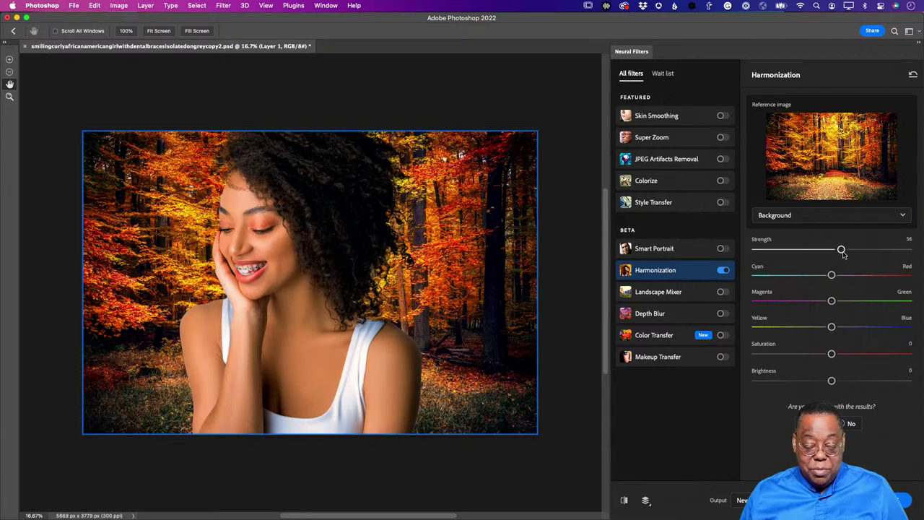
Settle the Harmonization strength at 54 after trying 100, then answer No to the satisfaction question.
drag(841, 250, 908, 250)
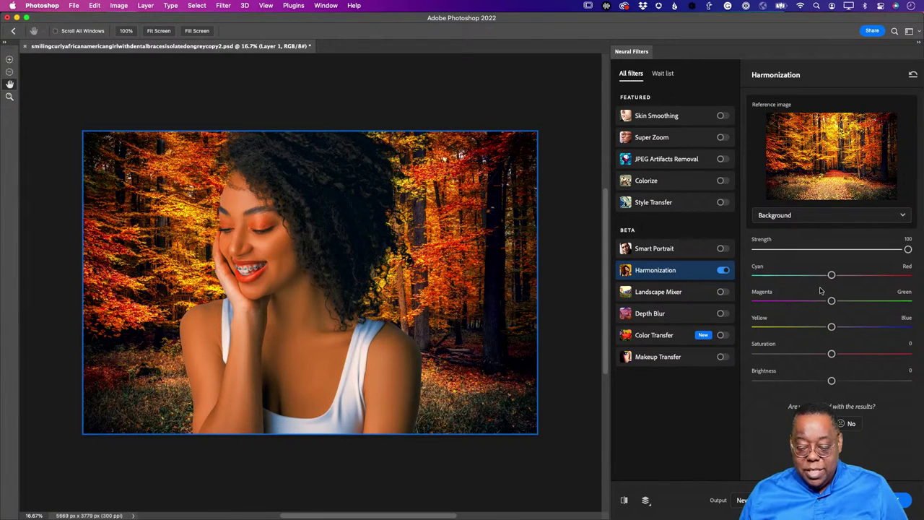
drag(908, 250, 835, 251)
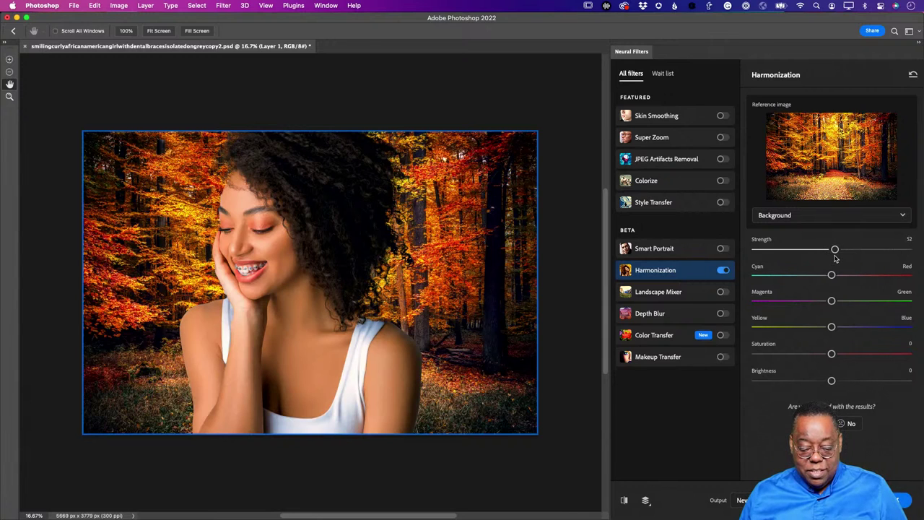
drag(835, 251, 838, 250)
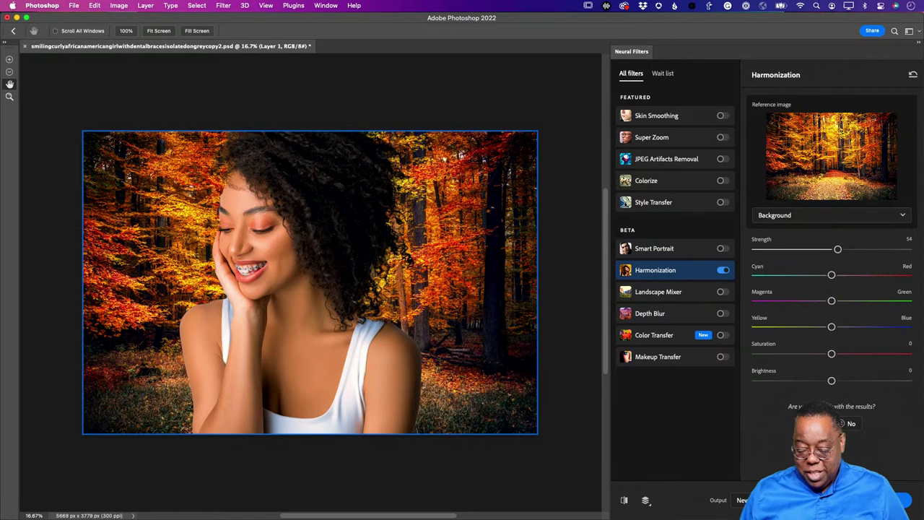
click(847, 424)
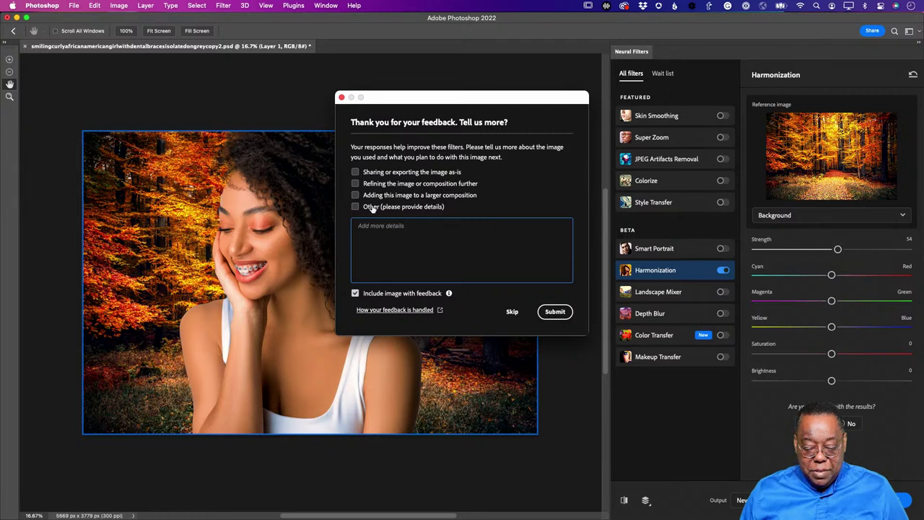
Skip the feedback prompt, apply the harmonization as a new layer, and select the original portrait layer.
click(375, 241)
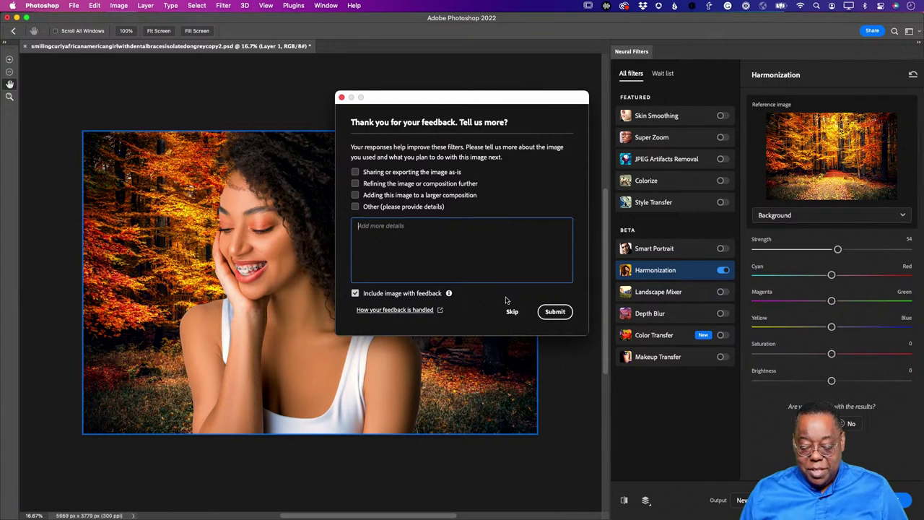
click(512, 313)
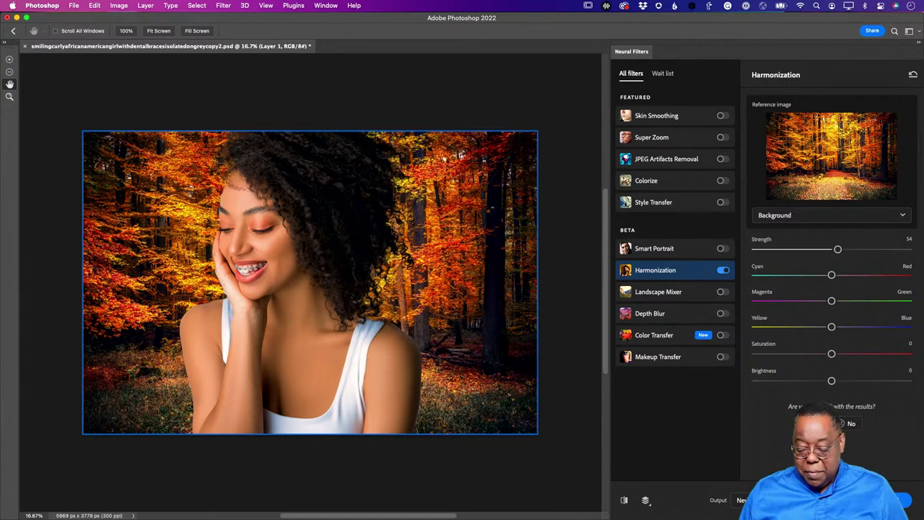
click(903, 500)
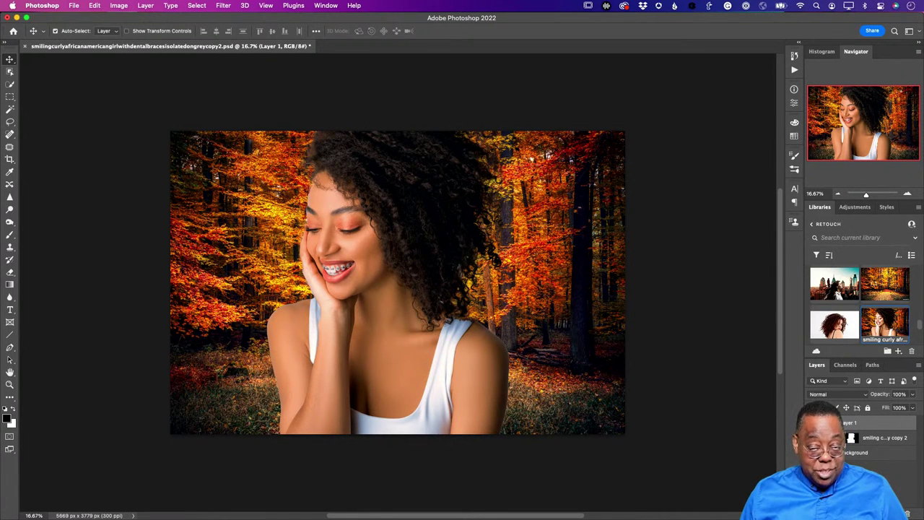
click(884, 438)
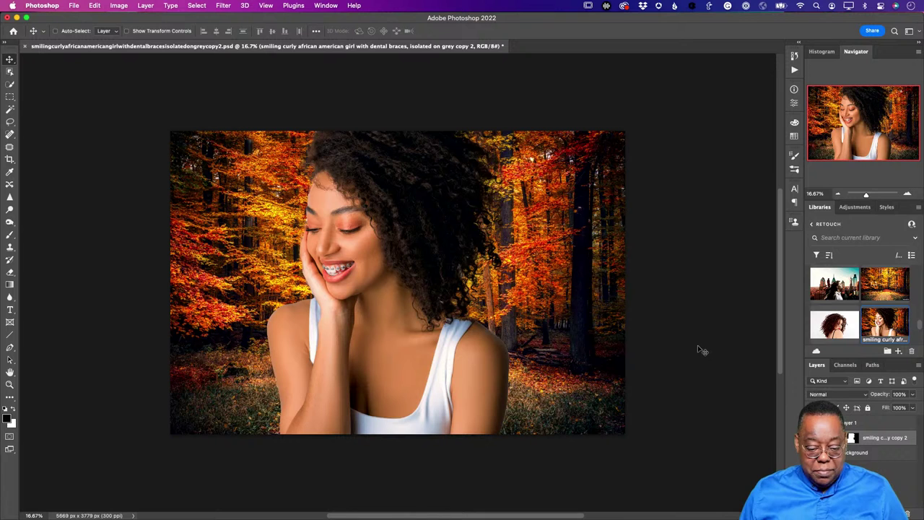
Close the portrait without saving and switch over to Lightroom Classic.
key(super+w)
click(442, 219)
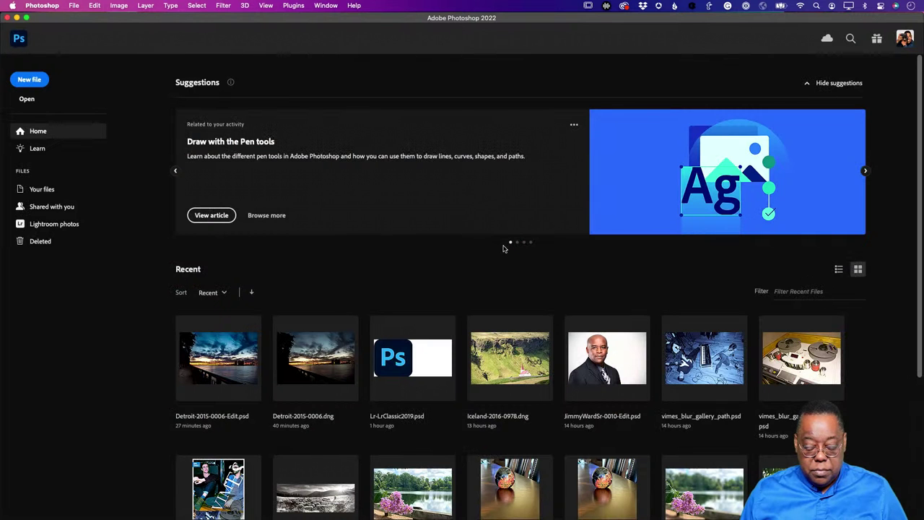
key(super+Tab)
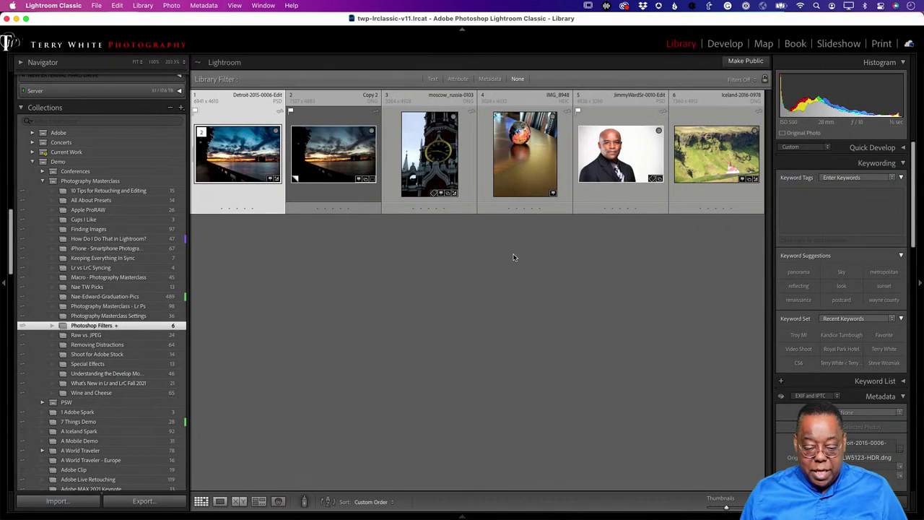
Drag IMG_8948 into the third slot of the collection and view it in Loupe.
click(529, 178)
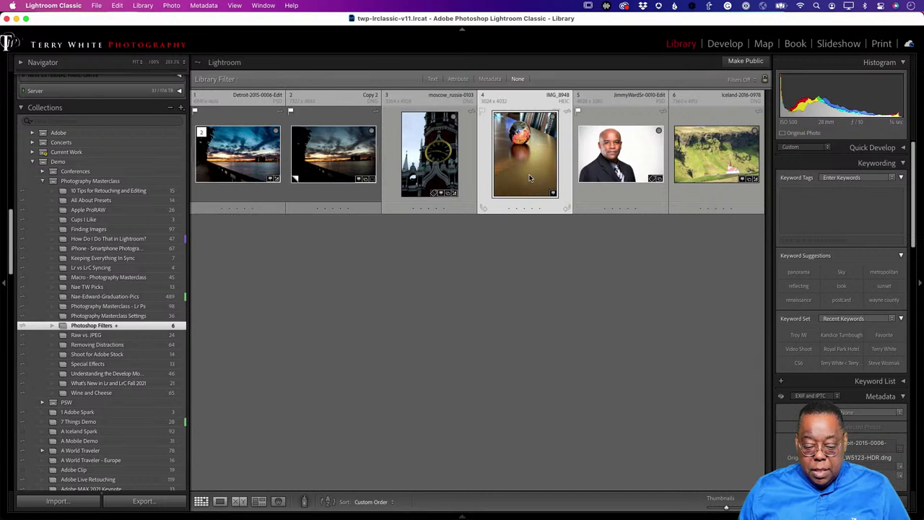
drag(530, 175, 416, 179)
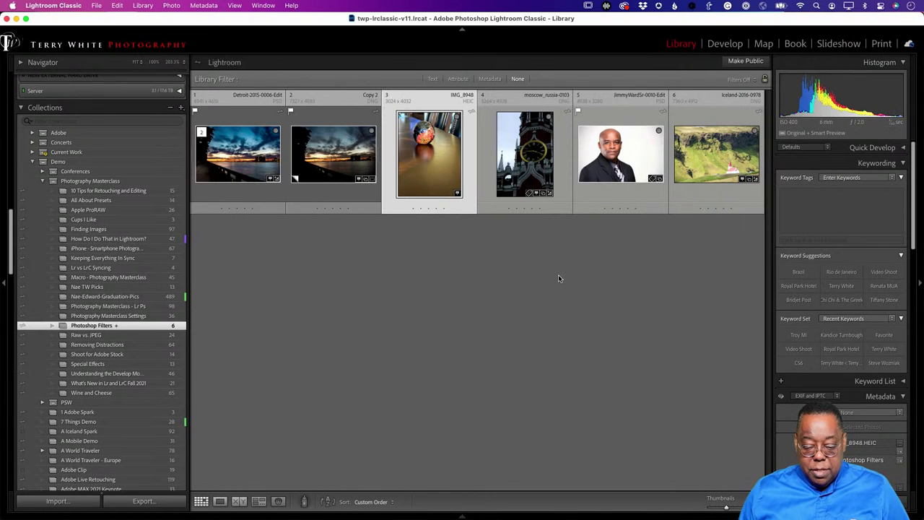
double_click(439, 168)
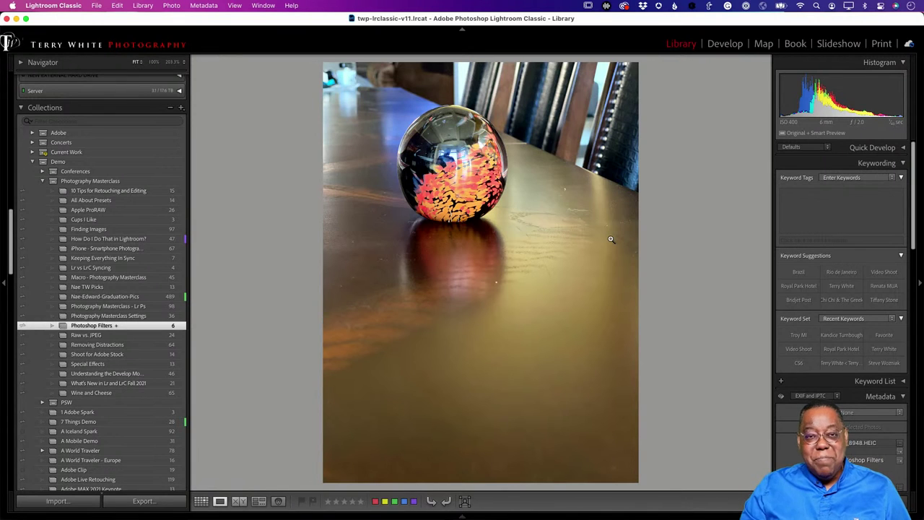
From Grid view, send IMG_8948 to Adobe Photoshop 2022 via Edit In.
key(g)
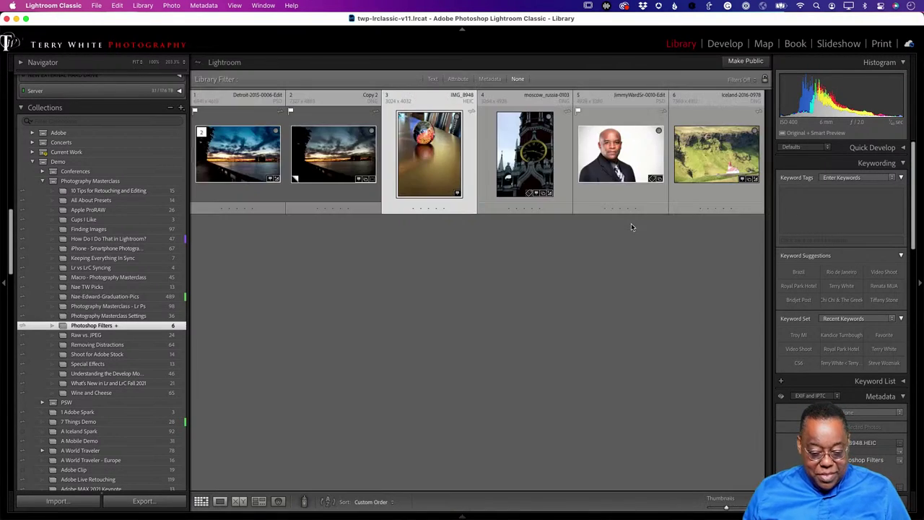
right_click(439, 163)
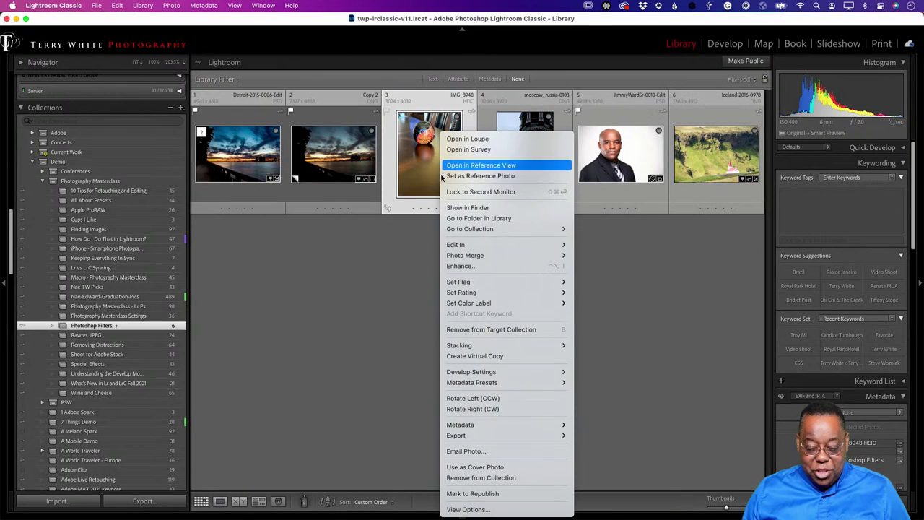
click(452, 208)
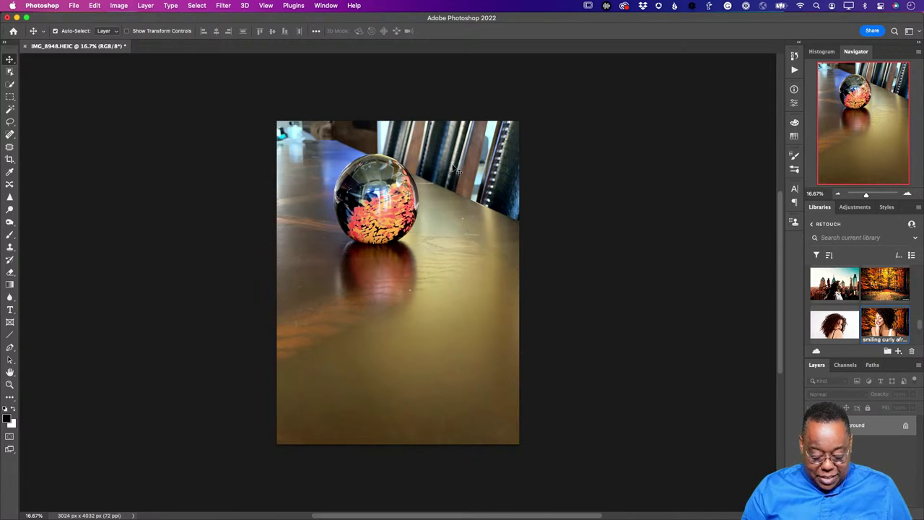
Fit the paperweight photo on screen and open Filter > Blur > Lens Blur, moving the dialog higher.
key(super+0)
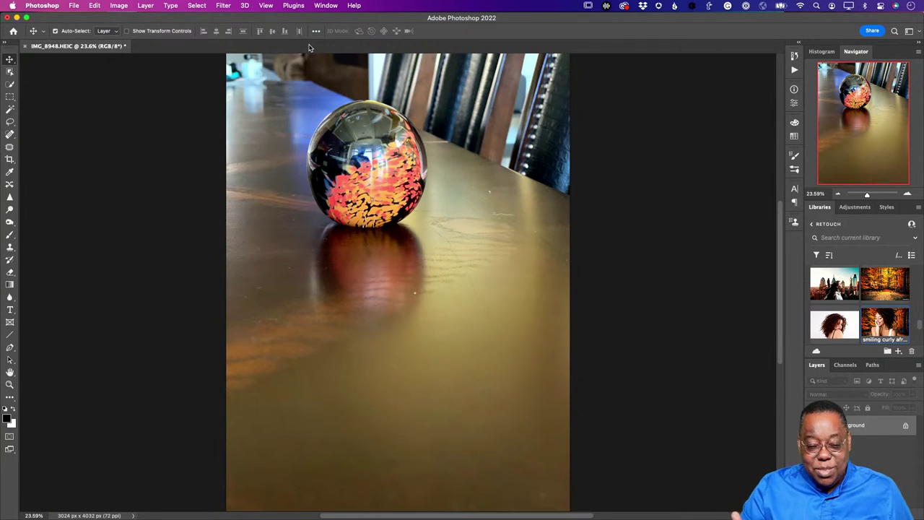
click(223, 7)
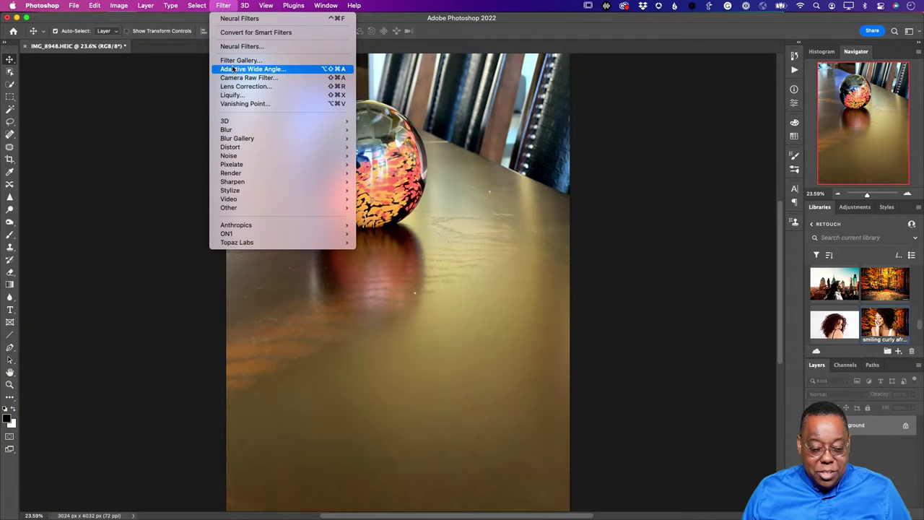
mouse_move(243, 132)
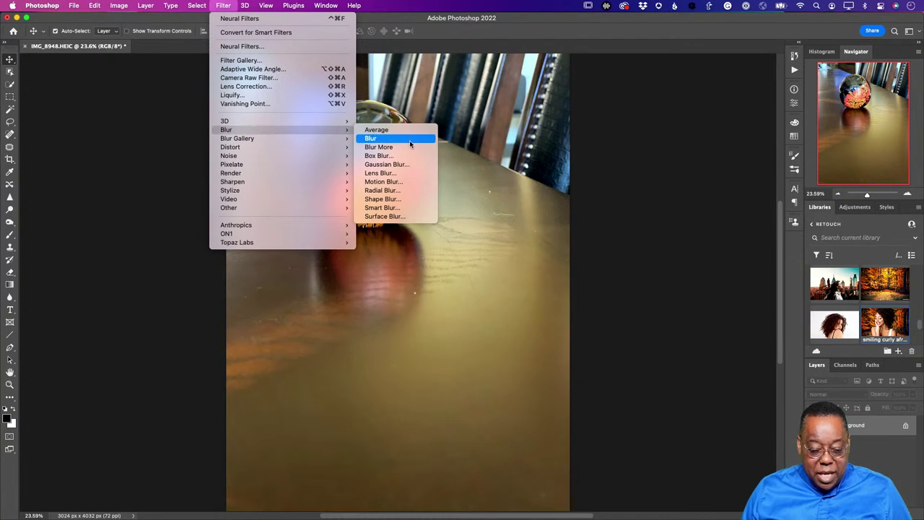
click(404, 174)
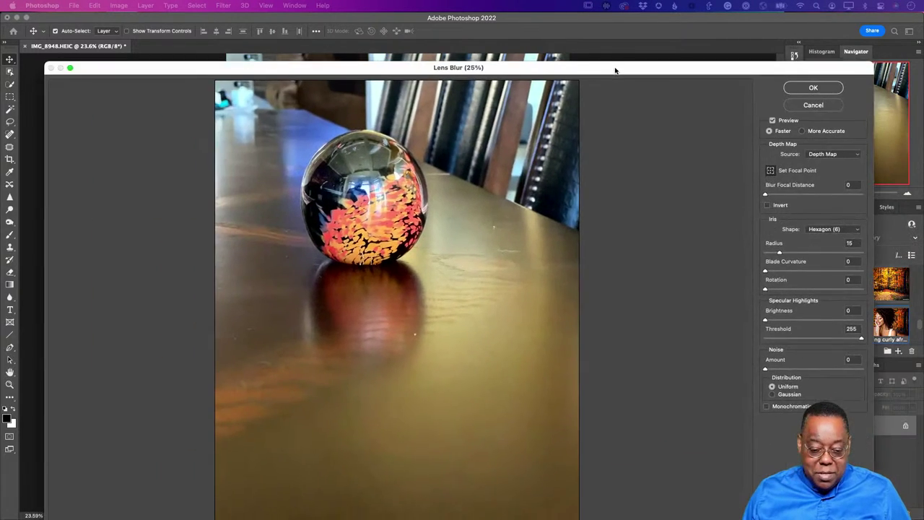
drag(612, 63, 613, 18)
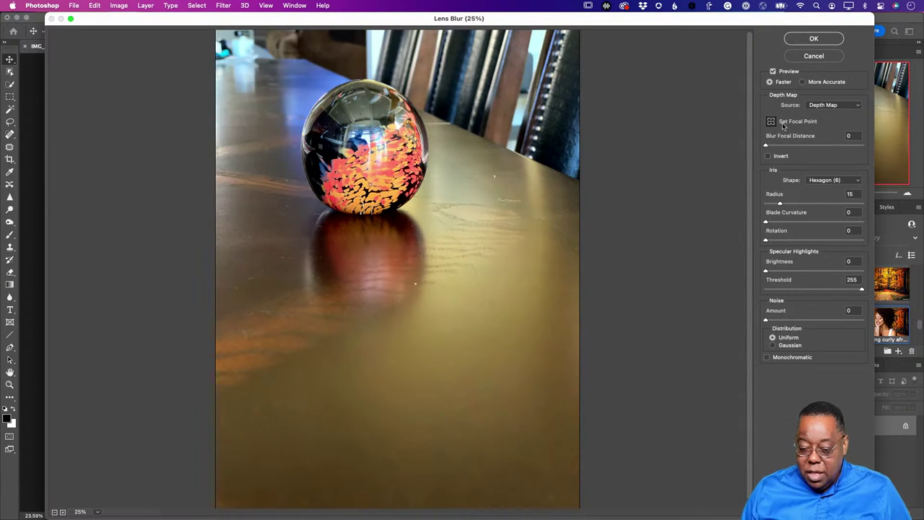
Set the Lens Blur Depth Map Source to Depth Map.
click(831, 107)
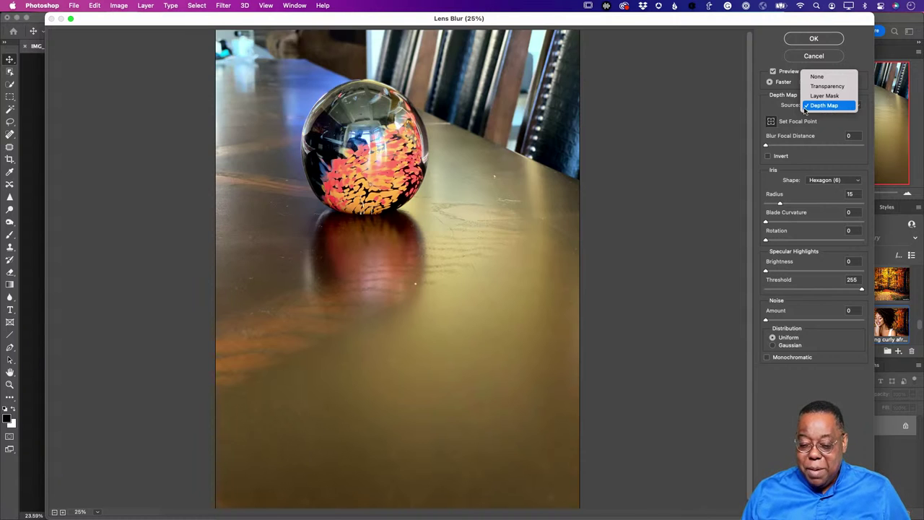
Raise the Lens Blur Radius to 100 and set the focal point on the glass ball.
click(760, 109)
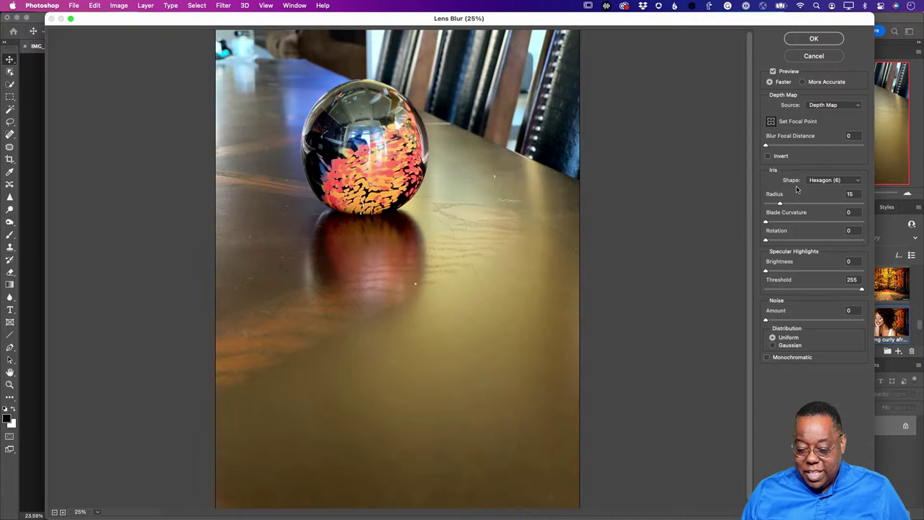
drag(767, 148, 862, 145)
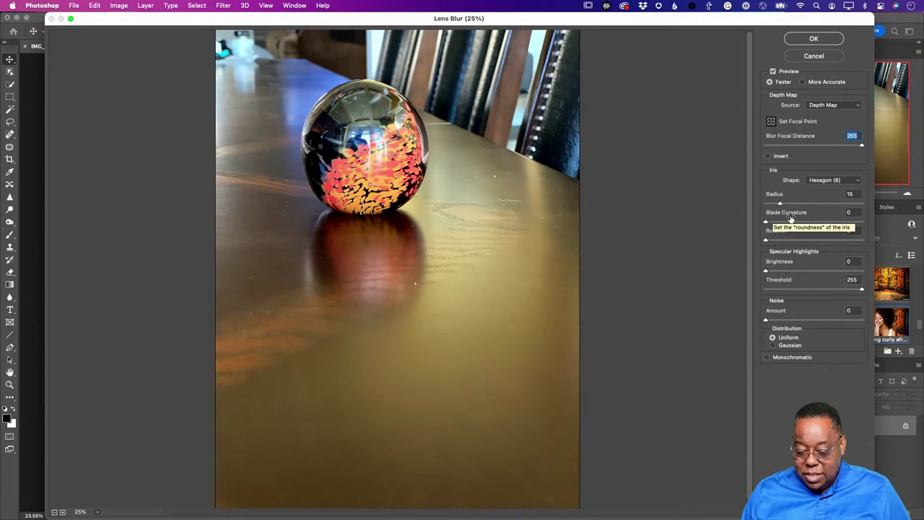
drag(780, 204, 873, 209)
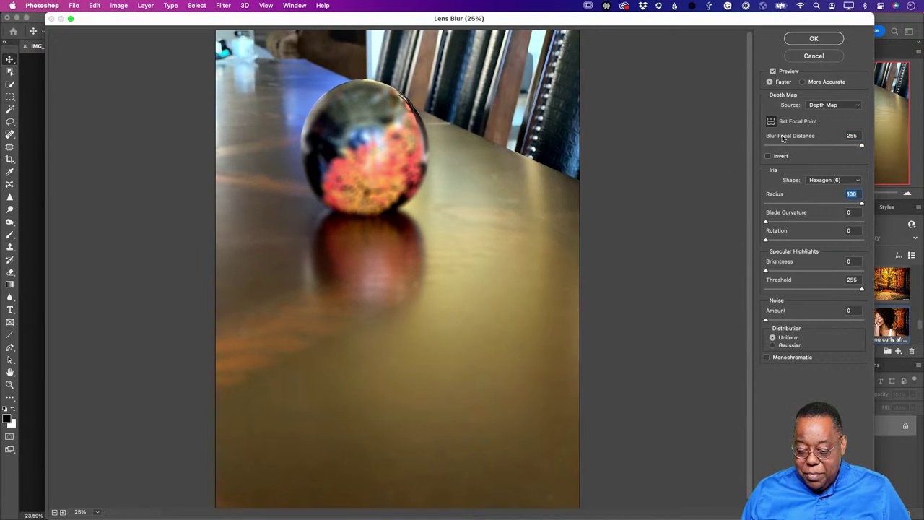
click(771, 122)
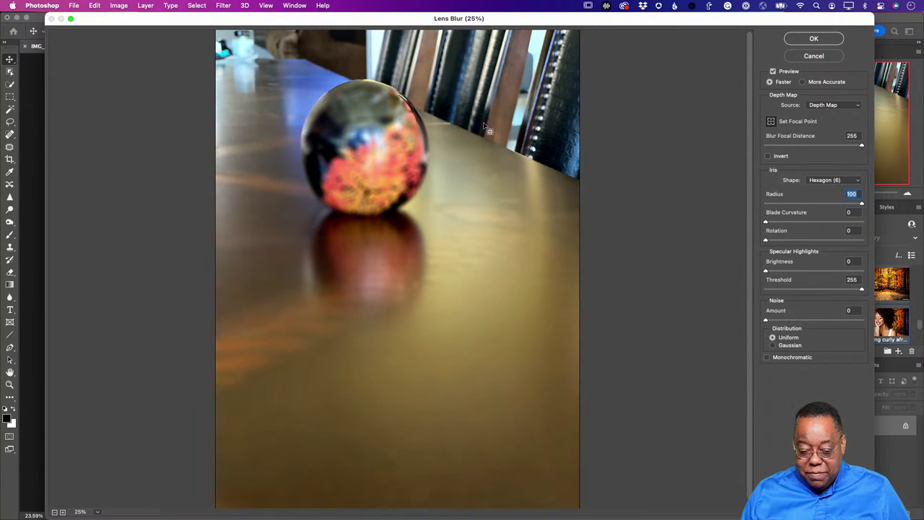
click(384, 139)
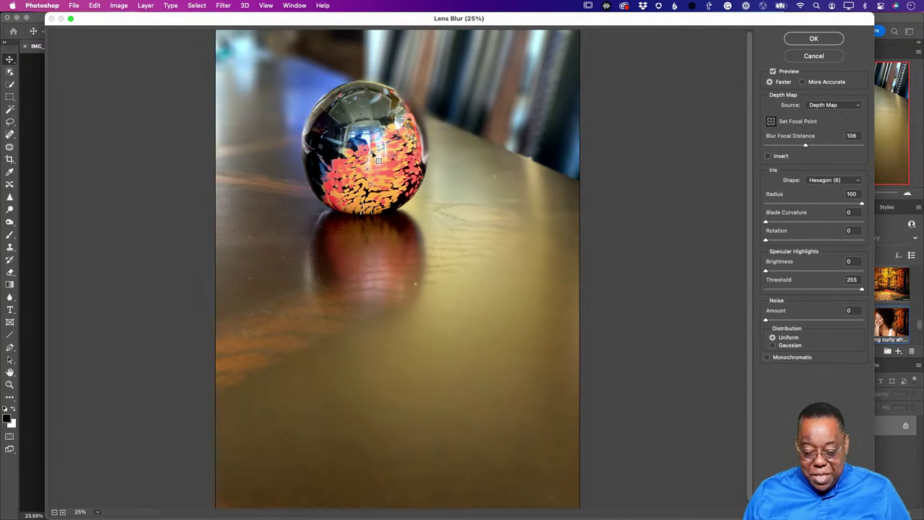
Try focal points on the chairs and tabletop, ending on the glass ball at focal distance 108.
click(474, 56)
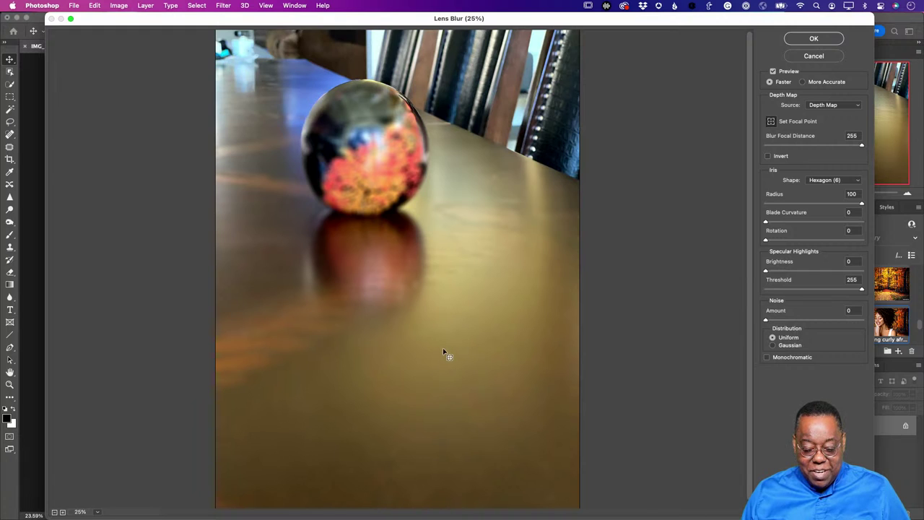
click(415, 311)
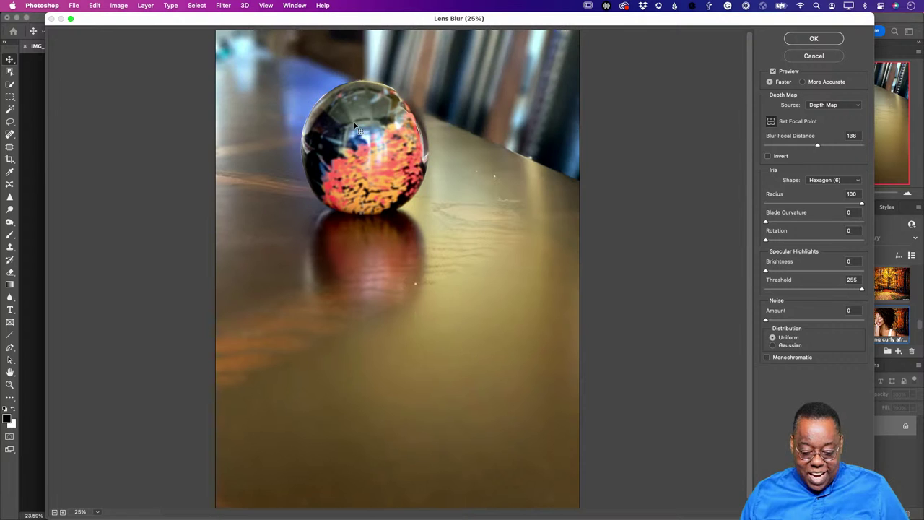
click(374, 177)
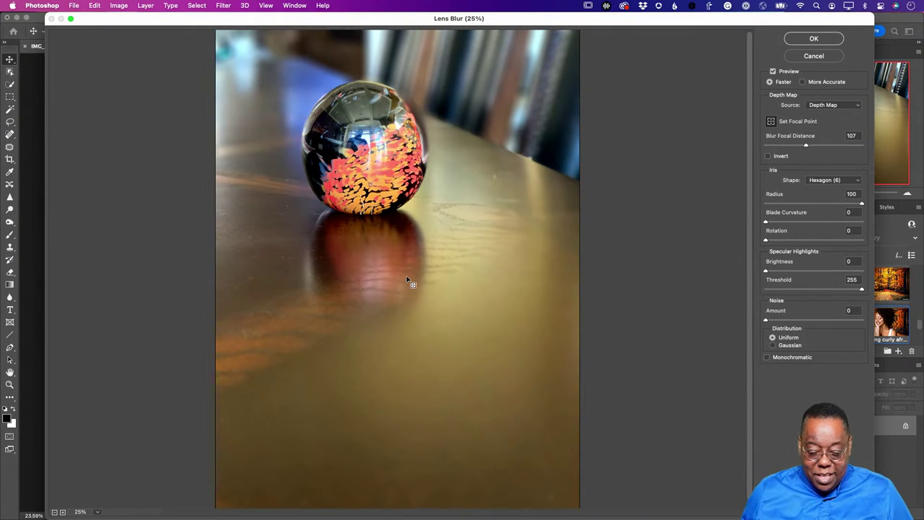
click(495, 181)
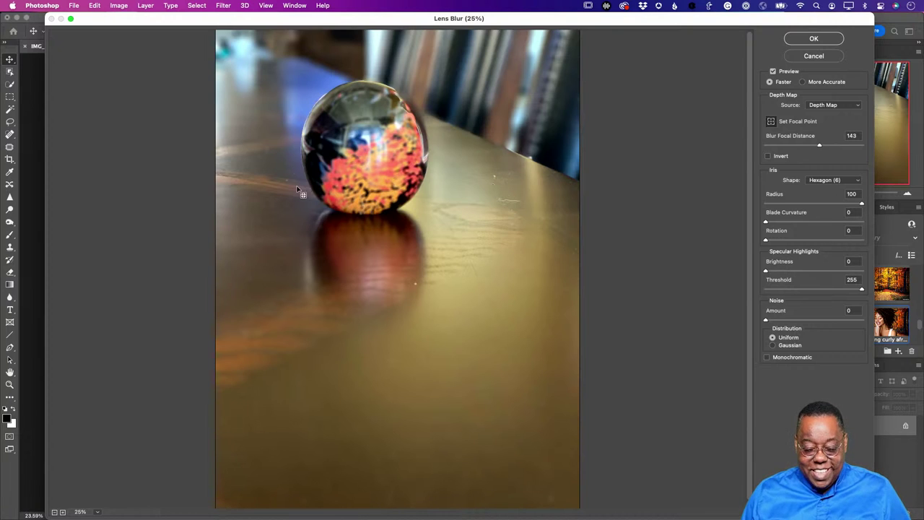
click(361, 186)
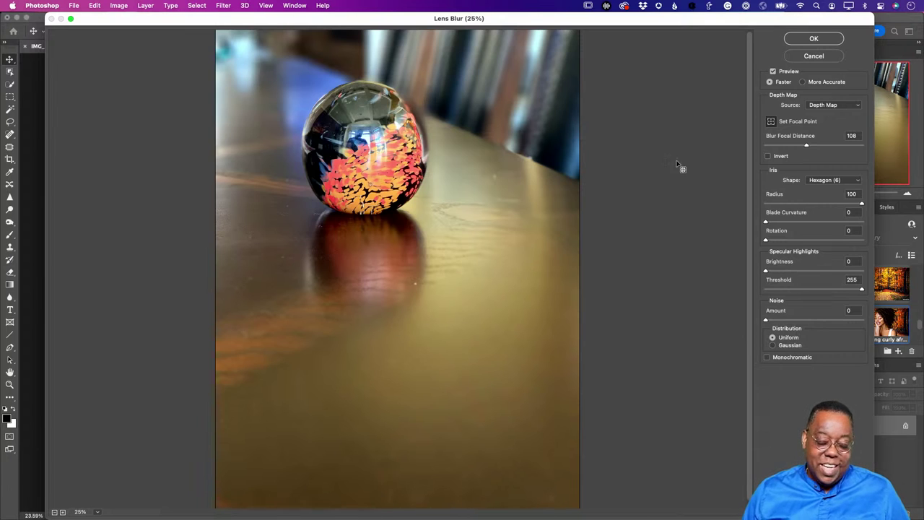
Apply the Lens Blur, then close the paperweight photo with Don't Save.
click(820, 42)
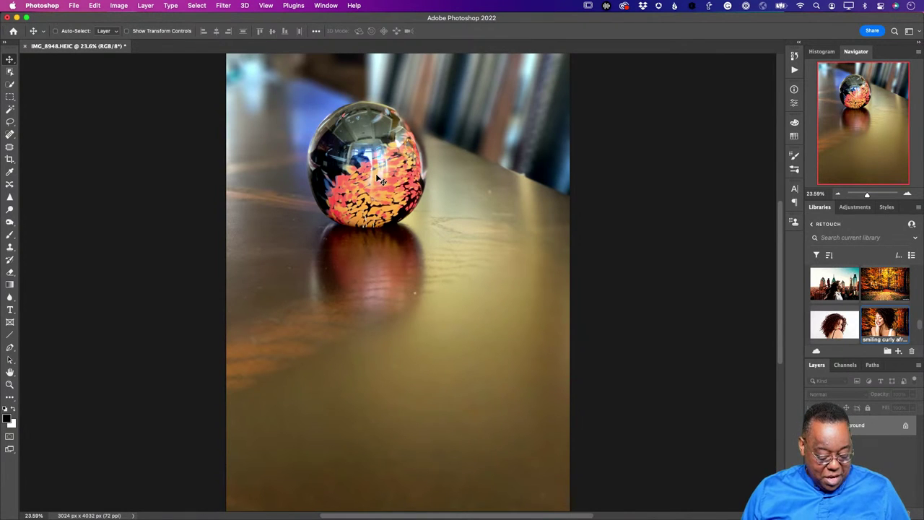
key(super+w)
key(super+d)
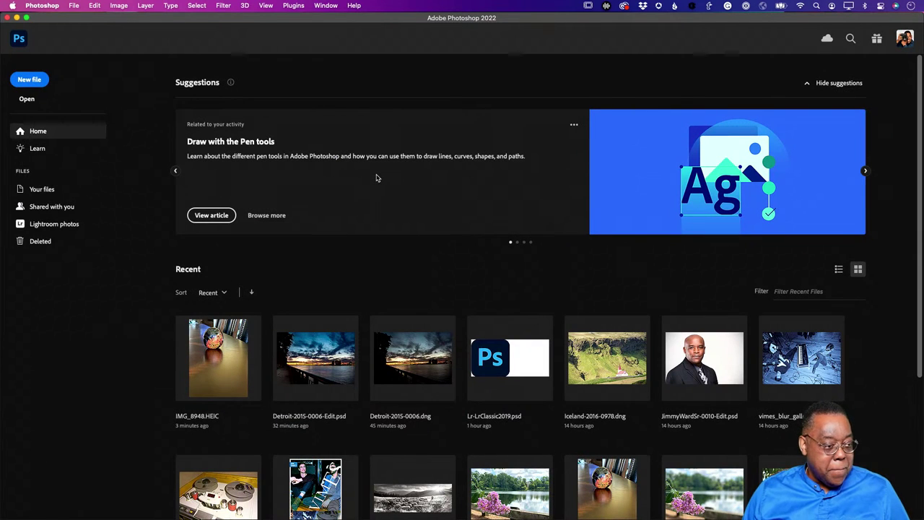
Leave the Home screen and open Poresontheface.jpeg from the Retouch library.
click(18, 39)
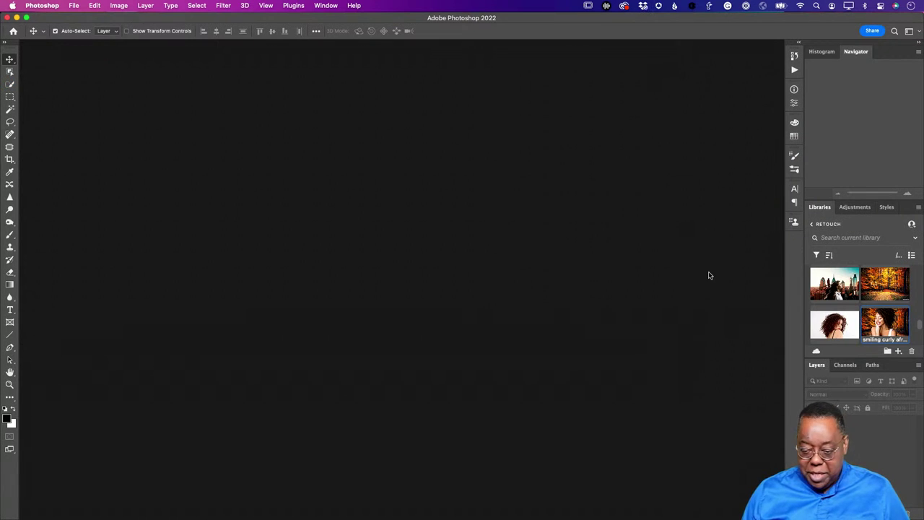
scroll(872, 327, down, 3)
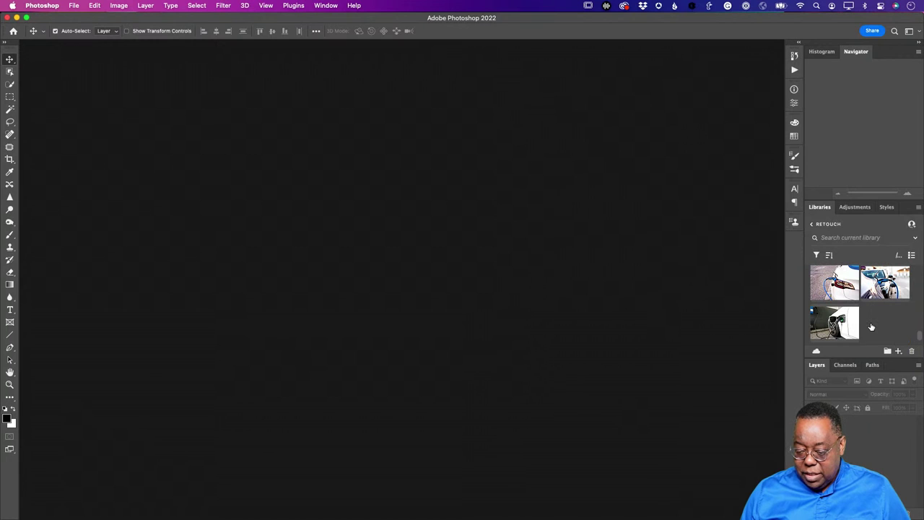
scroll(872, 327, up, 10)
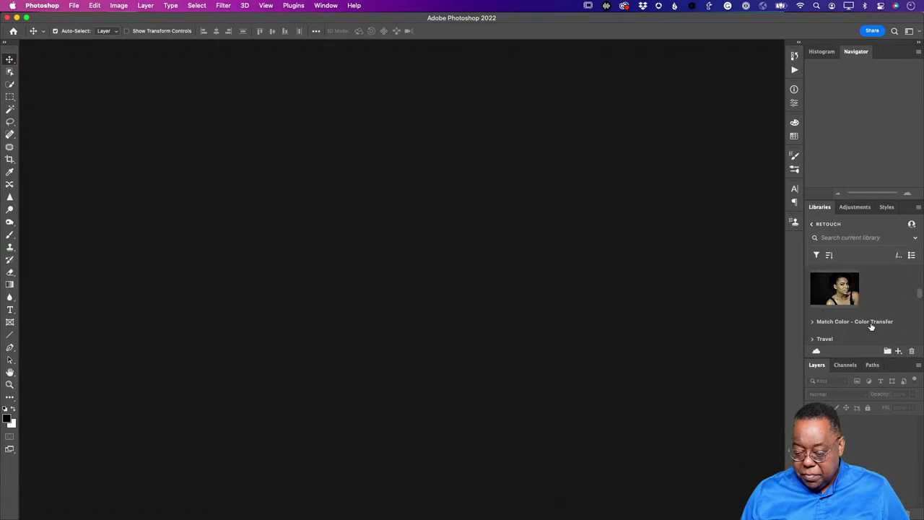
scroll(872, 328, up, 5)
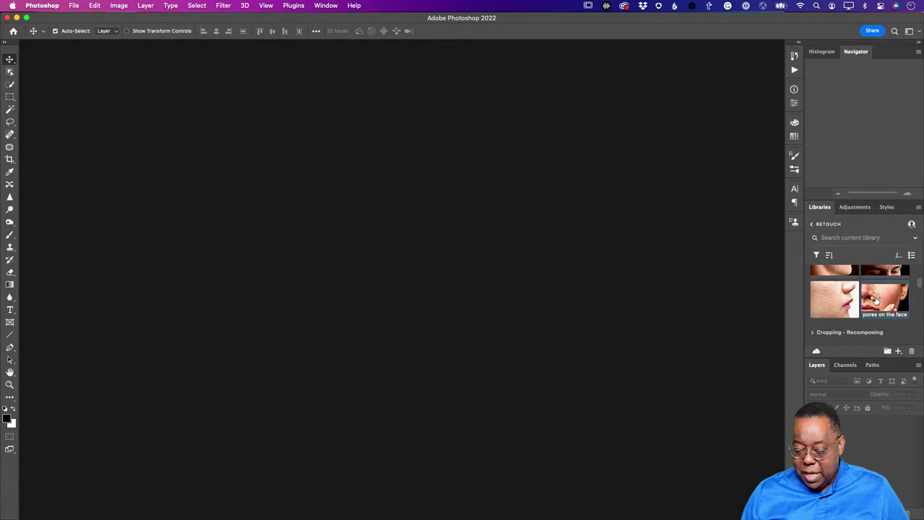
double_click(876, 300)
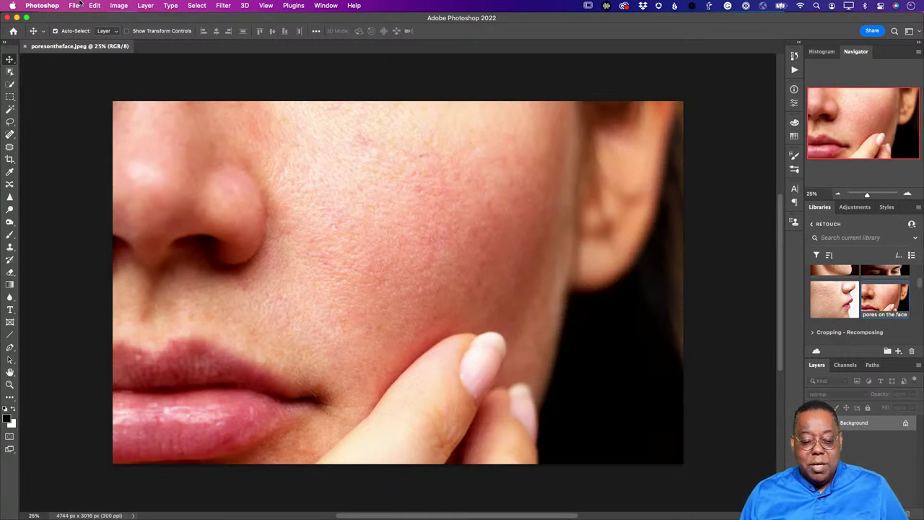
Browse the Filter menu and close it without choosing a filter.
click(223, 5)
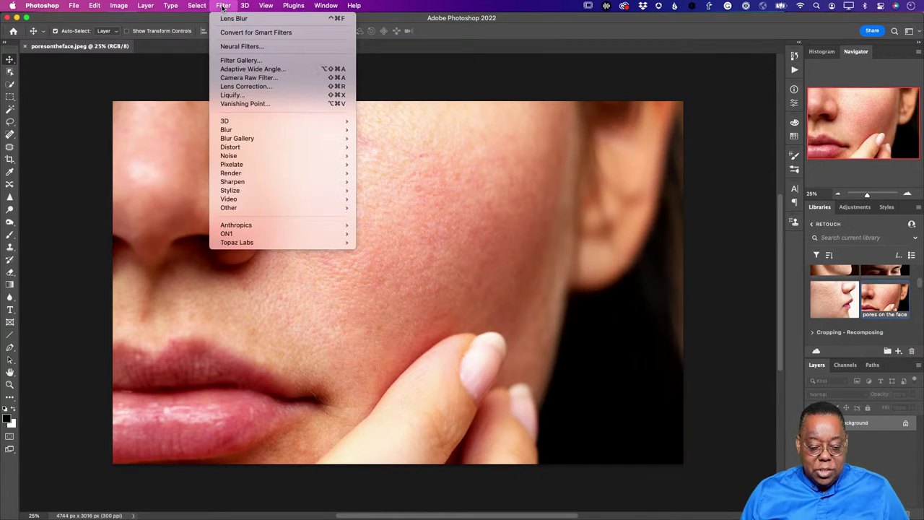
mouse_move(251, 141)
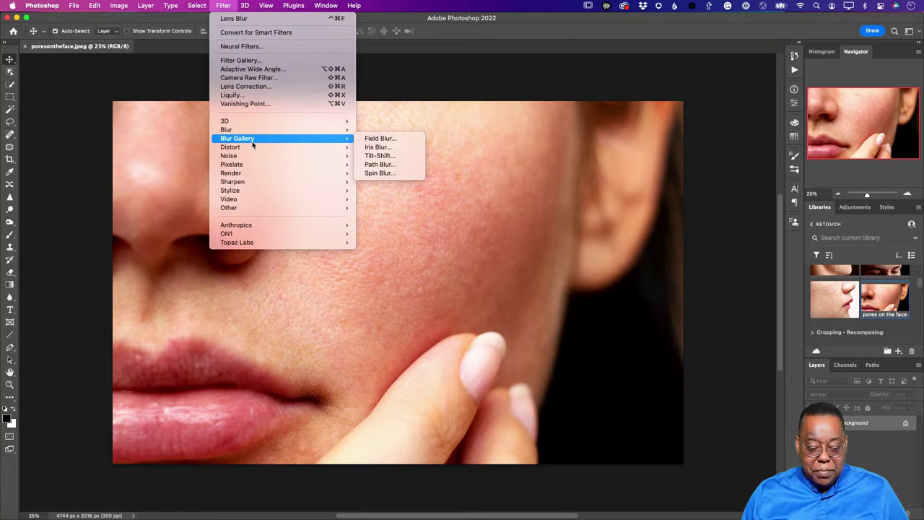
click(224, 5)
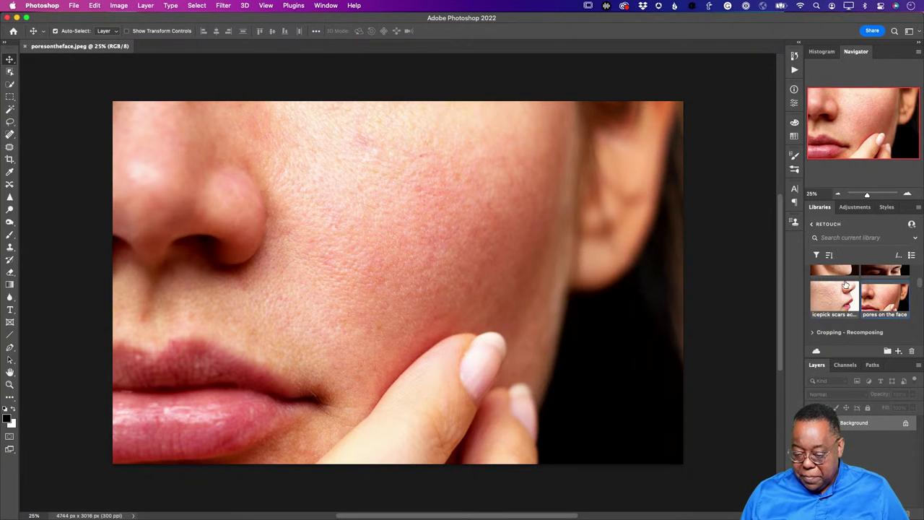
Scroll the Libraries panel and expand the Glare in Glasses group.
scroll(846, 285, up, 3)
scroll(846, 287, down, 6)
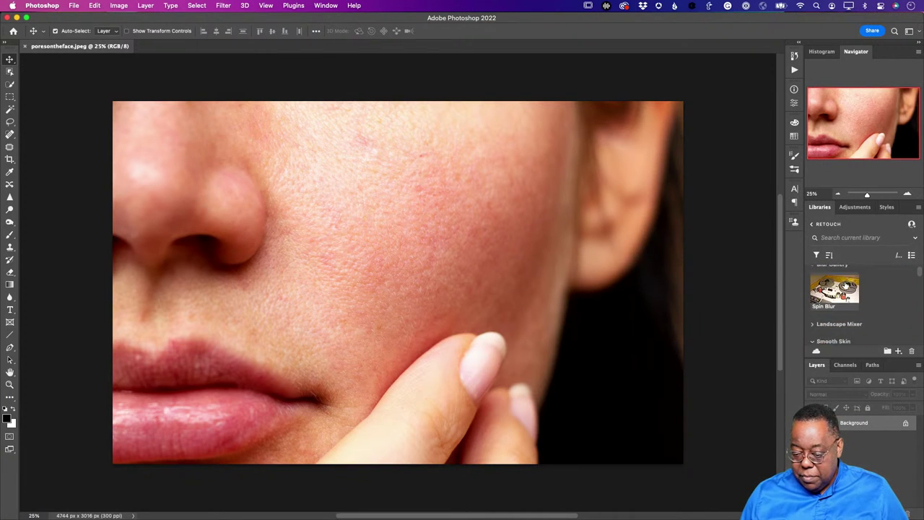
scroll(847, 287, down, 5)
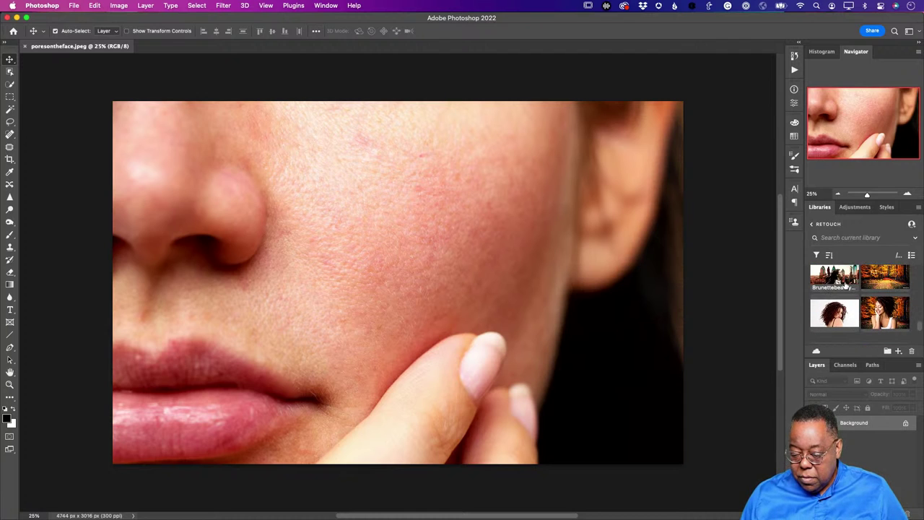
scroll(846, 286, down, 4)
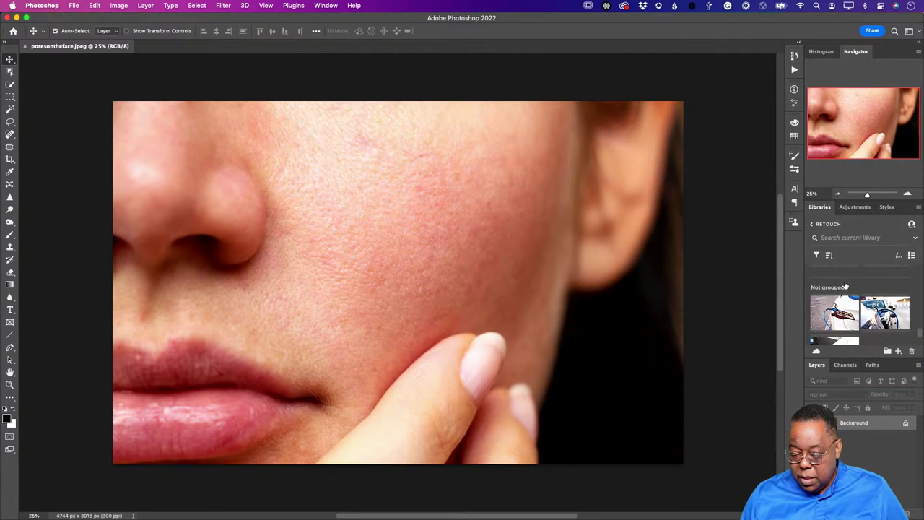
scroll(846, 287, down, 3)
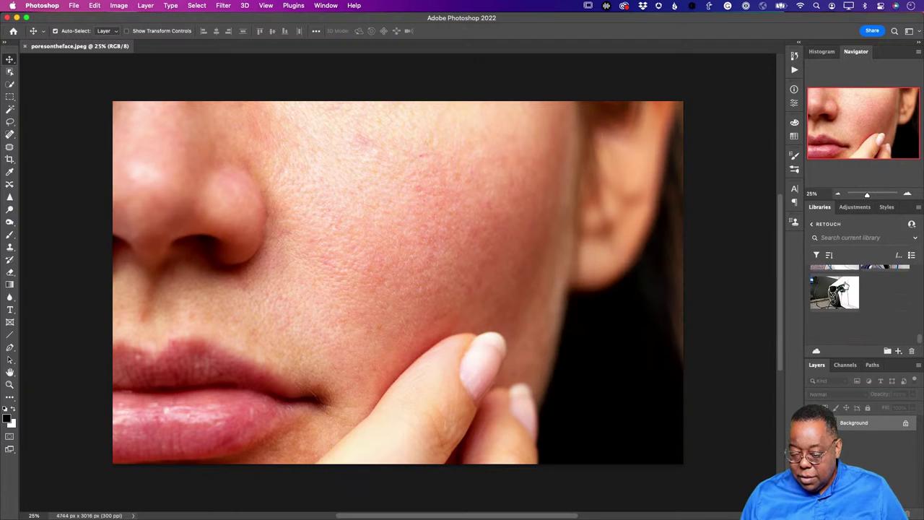
scroll(846, 287, up, 15)
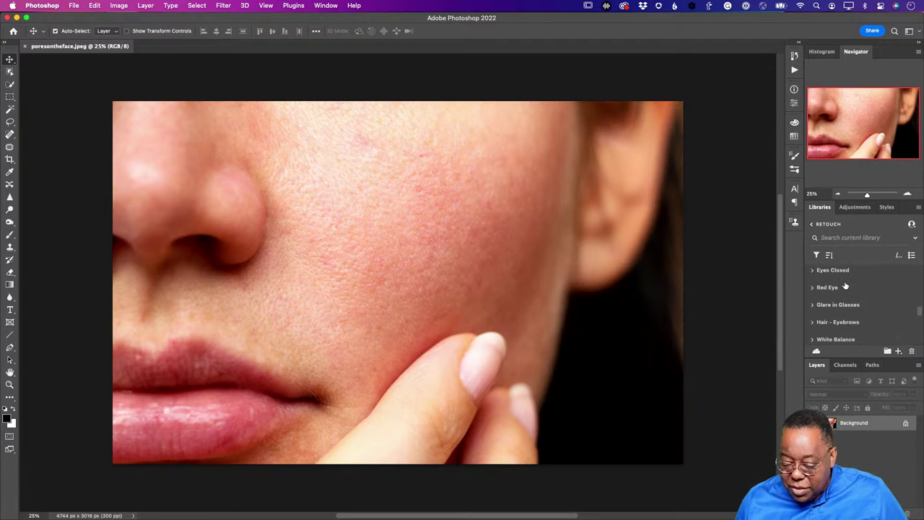
scroll(811, 312, down, 1)
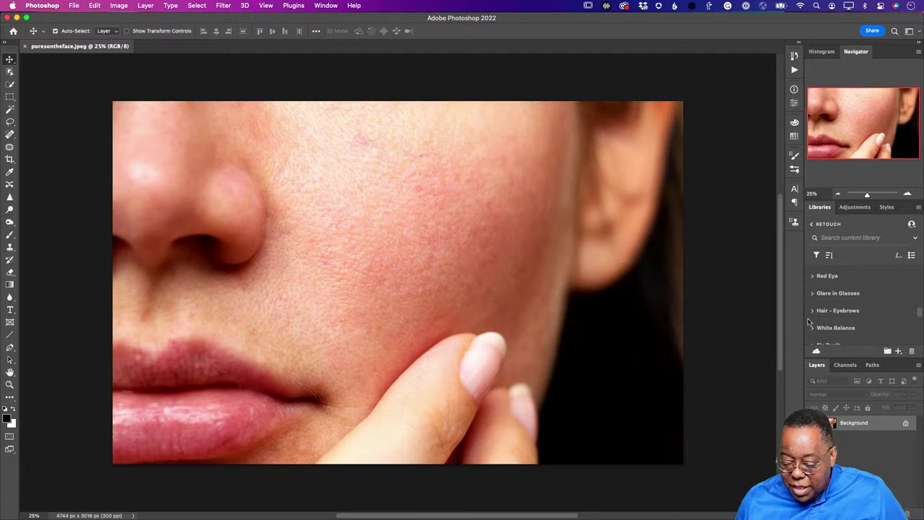
click(823, 299)
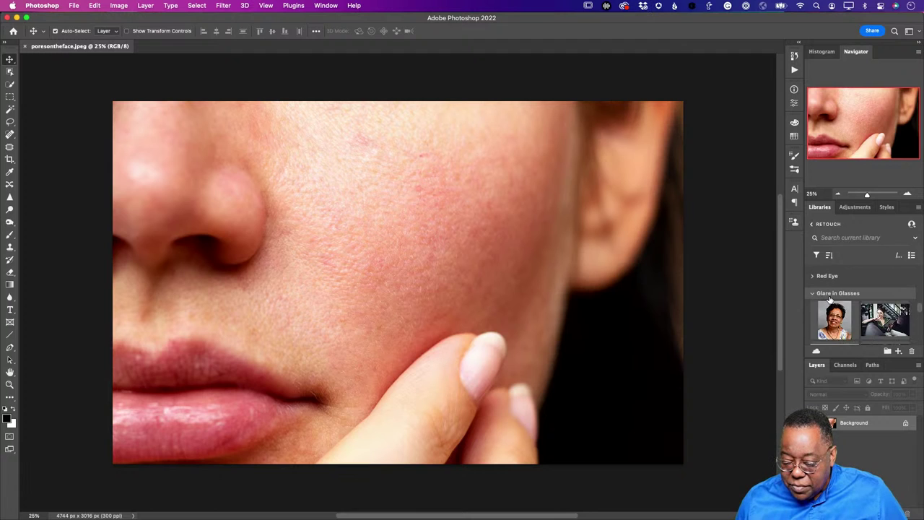
scroll(838, 303, down, 5)
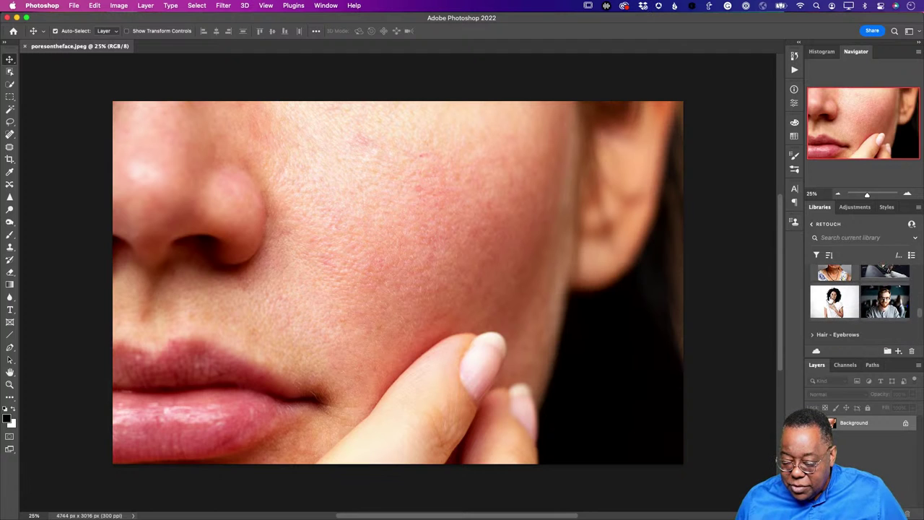
Open the smiling man portrait, fit it on screen, and select the Subject.
double_click(876, 293)
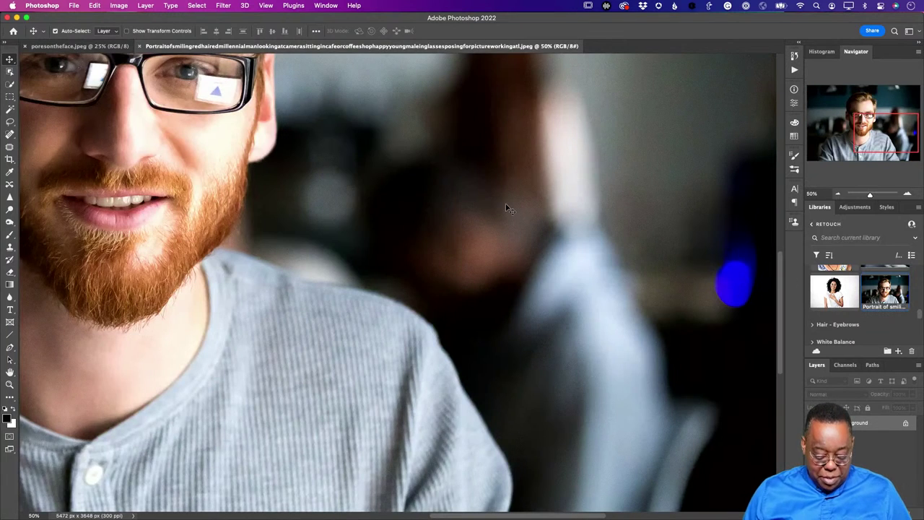
key(super+0)
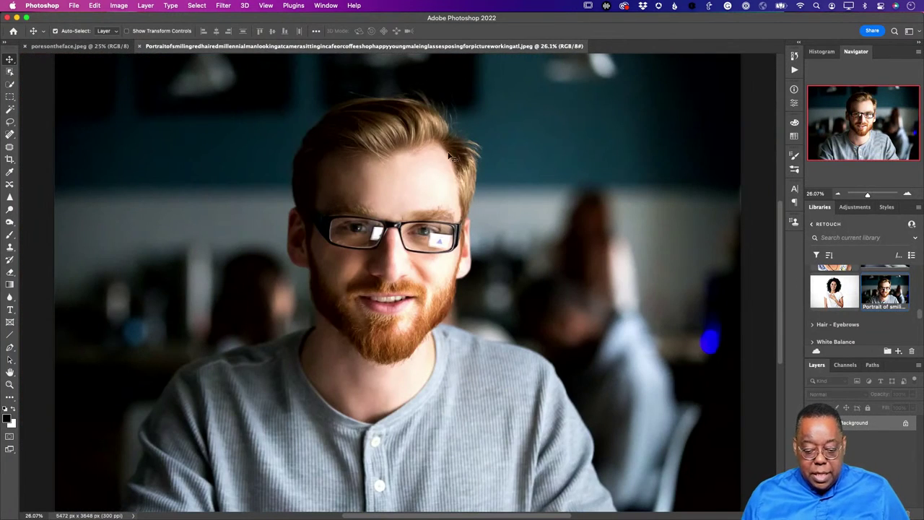
click(192, 5)
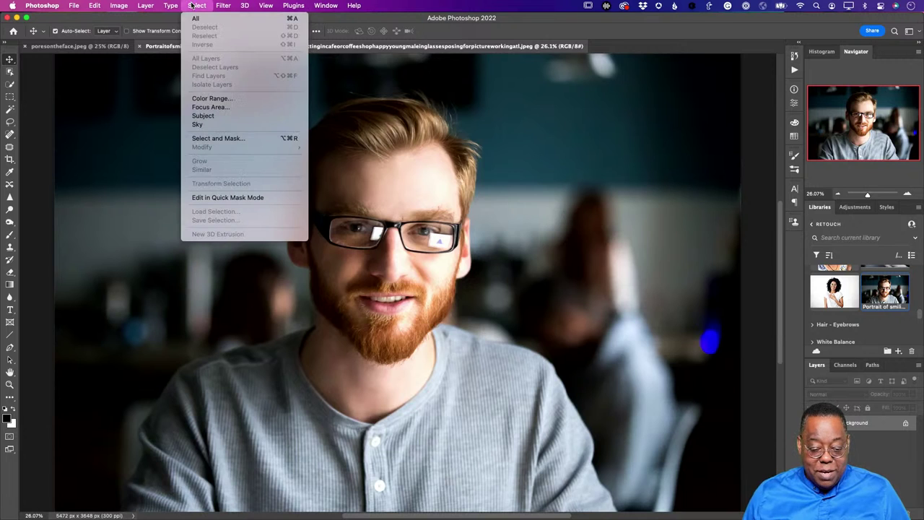
click(230, 116)
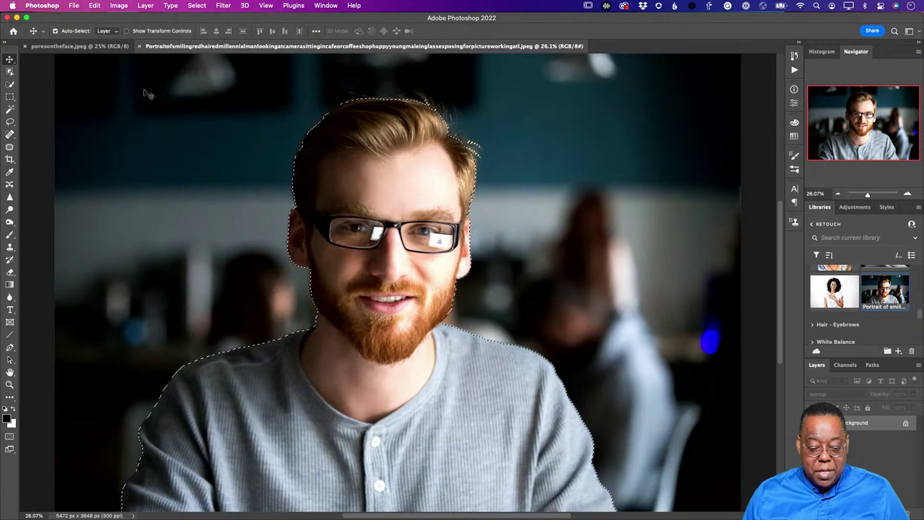
Invert the selection onto the background and choose Filter > Blur > Gaussian Blur.
click(197, 6)
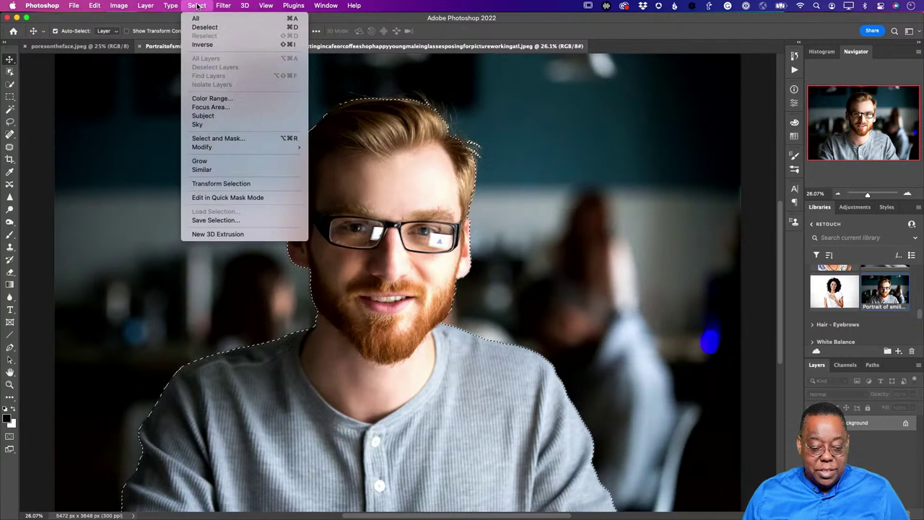
click(202, 44)
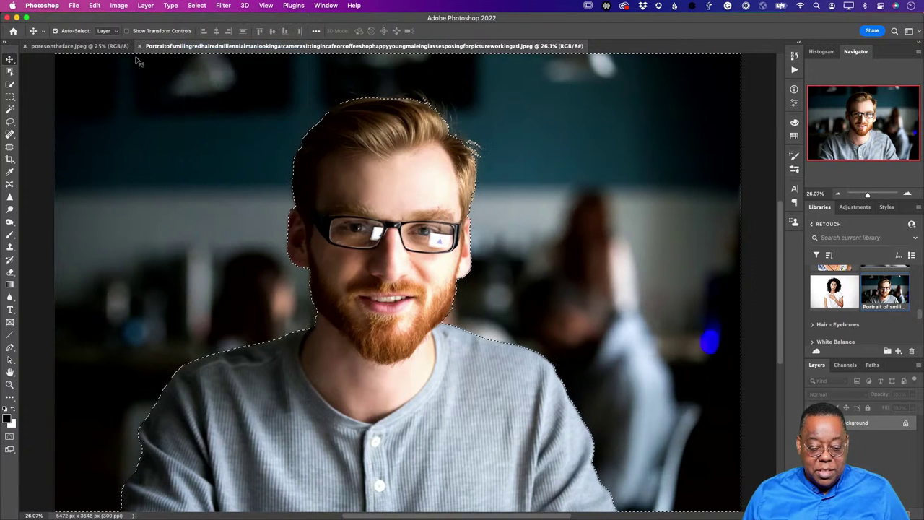
click(224, 8)
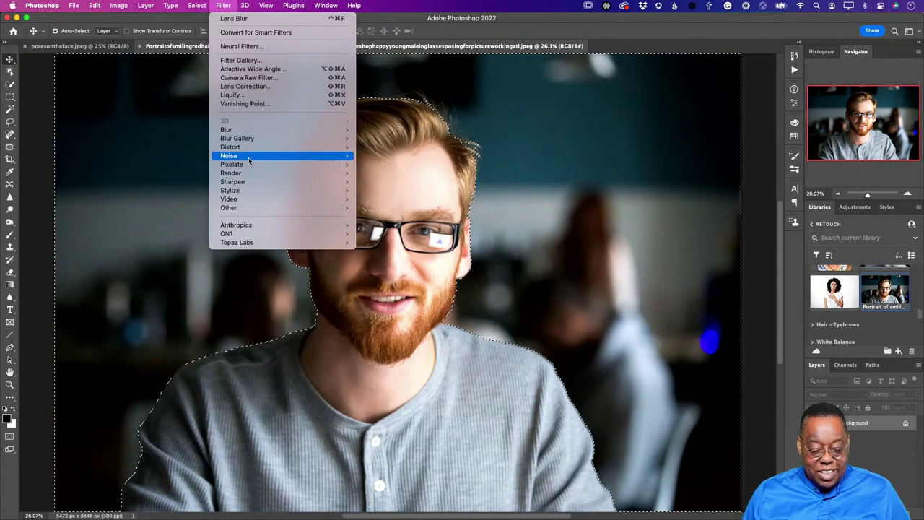
mouse_move(253, 130)
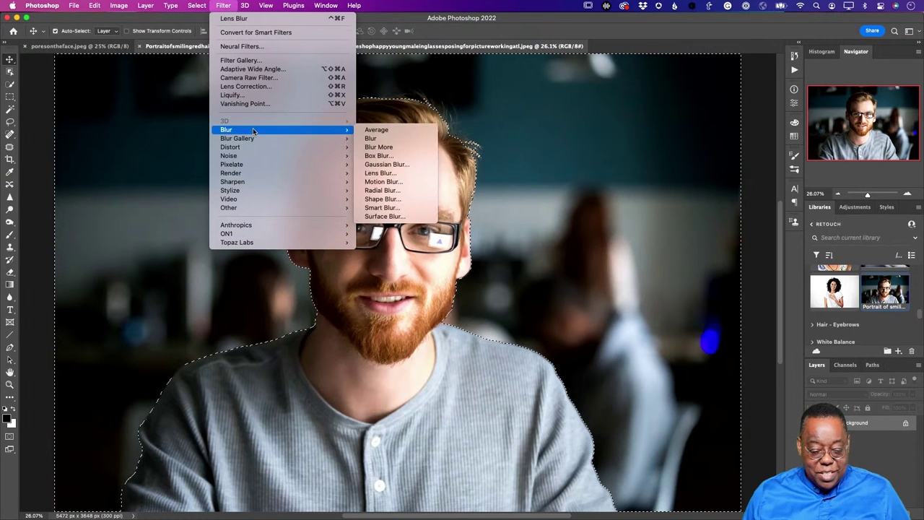
click(385, 166)
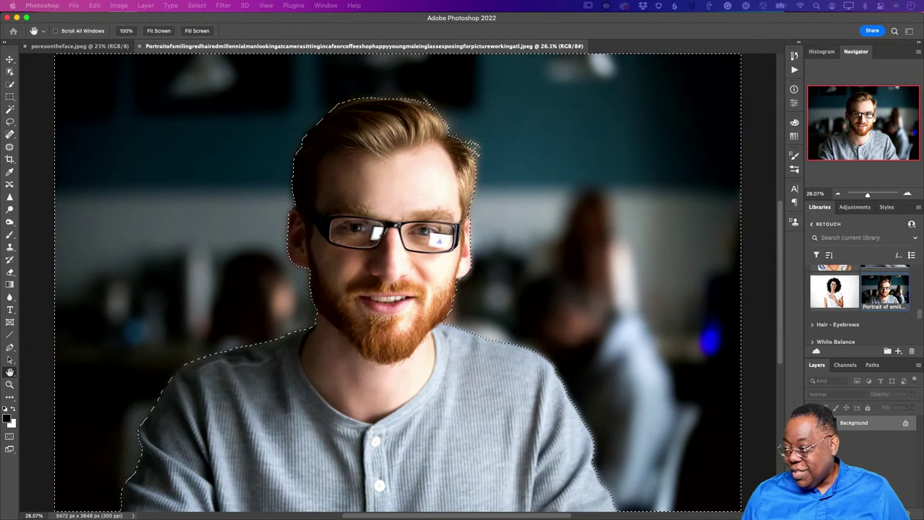
Preview background blur radii from very small to extreme, reaching 91.3, then cancel without applying.
drag(468, 284, 672, 162)
drag(595, 309, 618, 312)
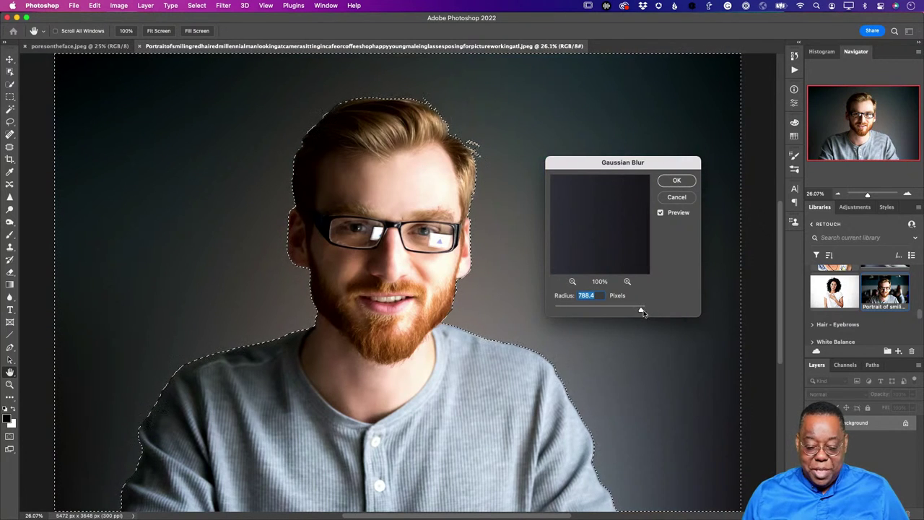
drag(640, 310, 610, 312)
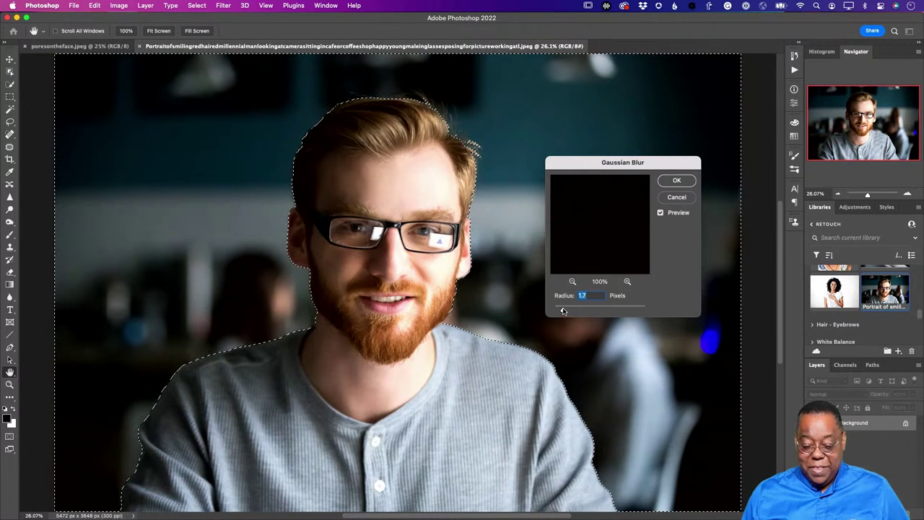
drag(563, 311, 582, 311)
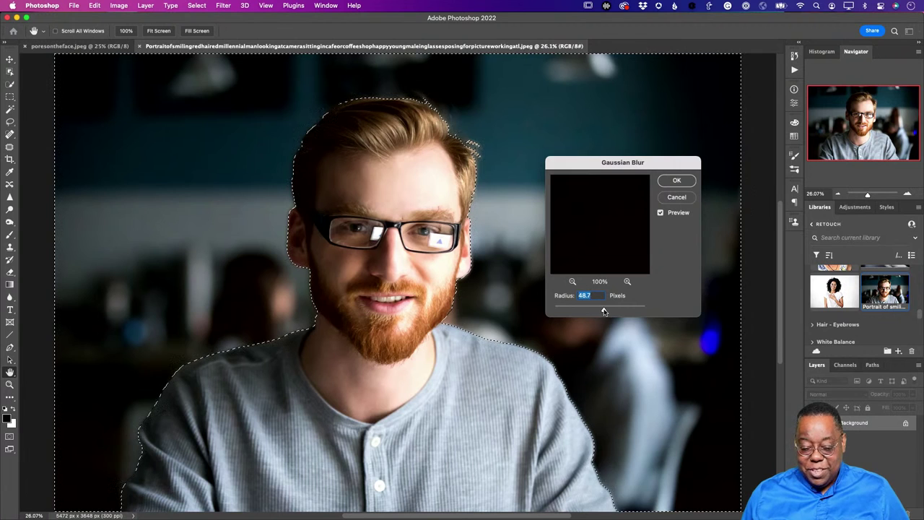
drag(604, 312, 611, 310)
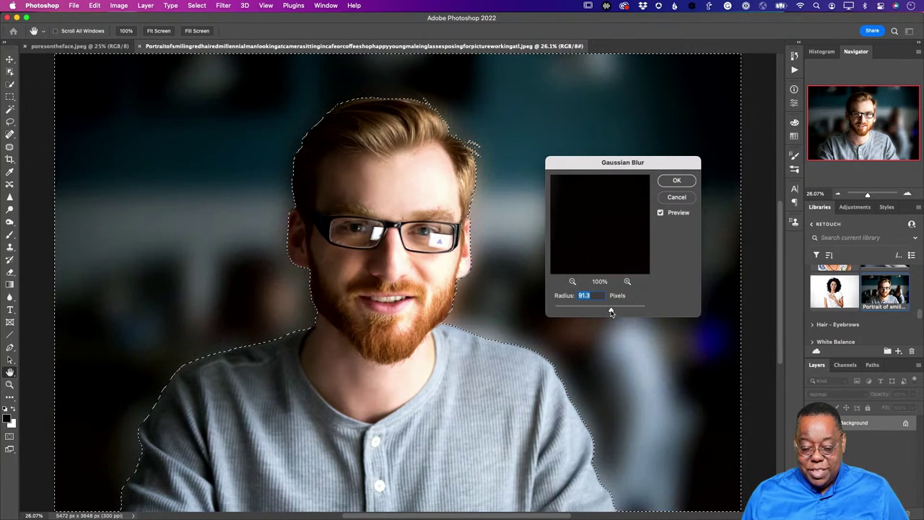
click(677, 197)
Close the portrait and duplicate the skin photo's Background layer with Cmd+J.
key(super+w)
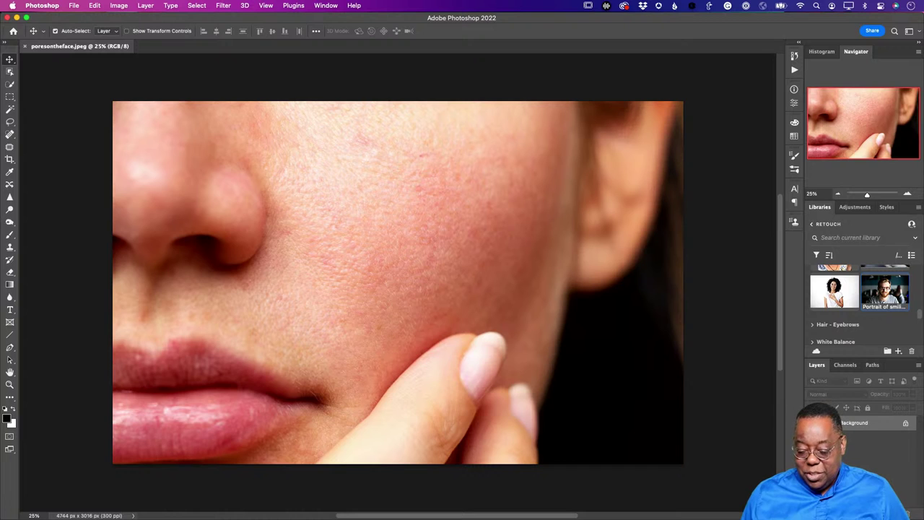
key(super+j)
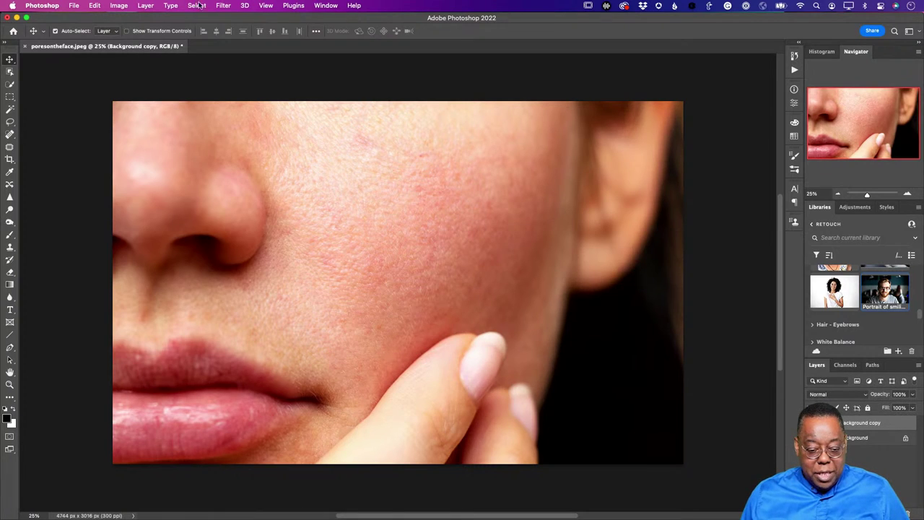
click(222, 6)
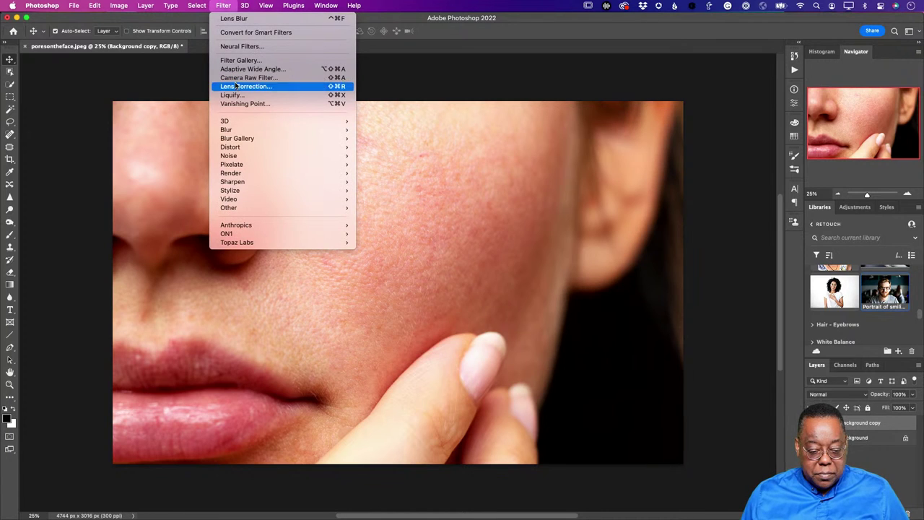
Apply a Gaussian Blur with a radius of 14.6 pixels to the Background copy.
mouse_move(242, 122)
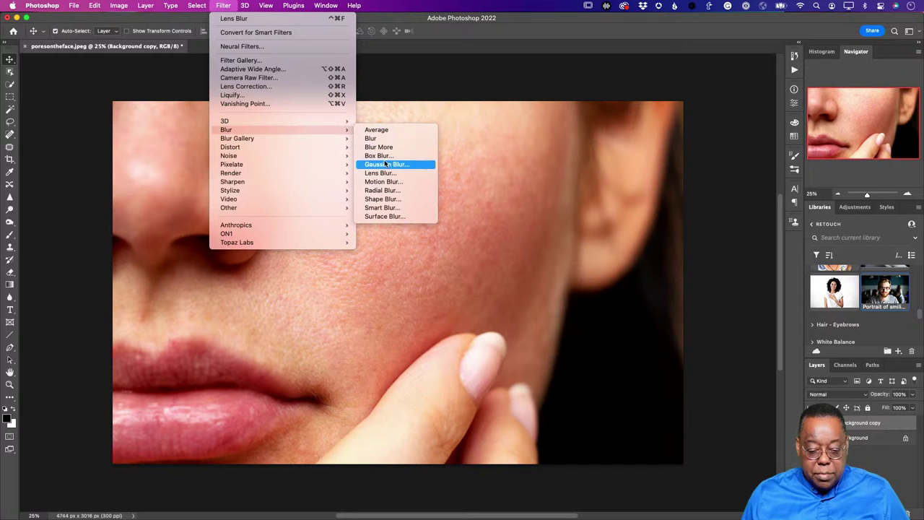
click(386, 164)
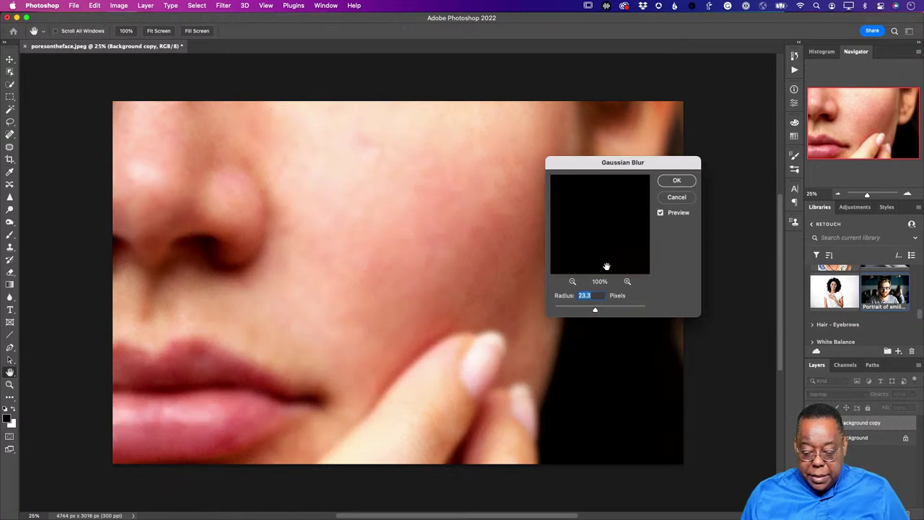
mouse_move(597, 309)
mouse_down()
mouse_move(584, 310)
mouse_move(594, 311)
mouse_up()
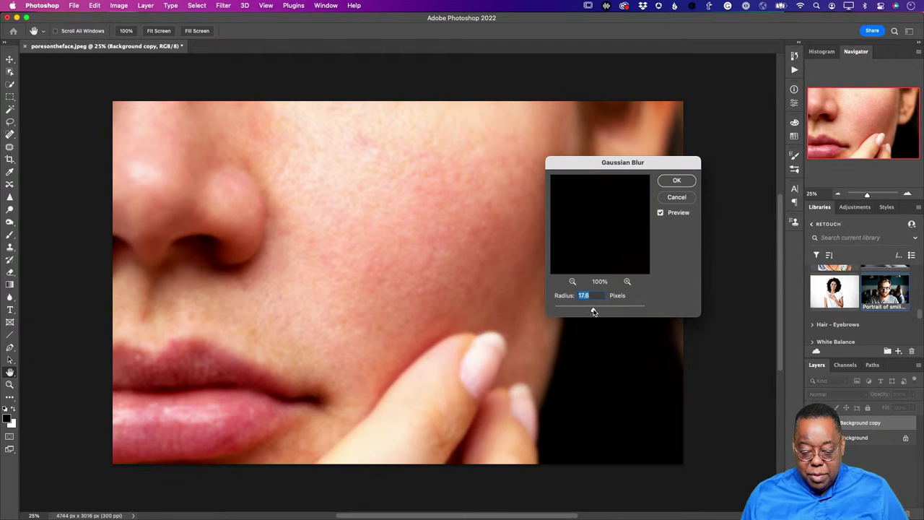
click(676, 181)
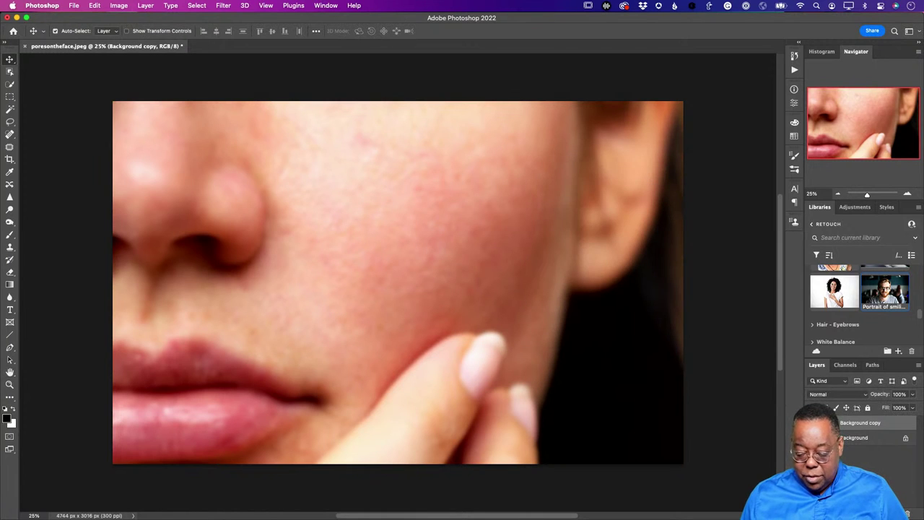
Add a black mask to the blurred copy, brush smoothing onto the cheek, and set opacity to 81%.
alt+click(860, 514)
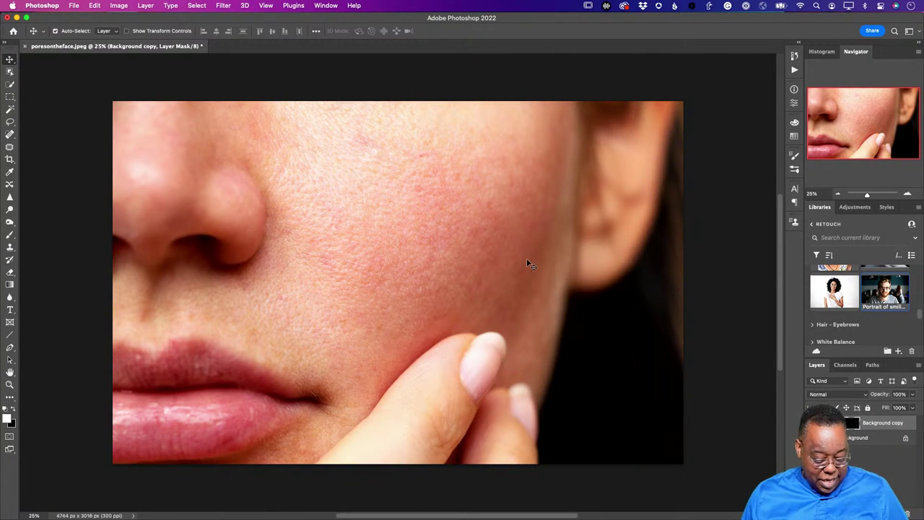
key(b)
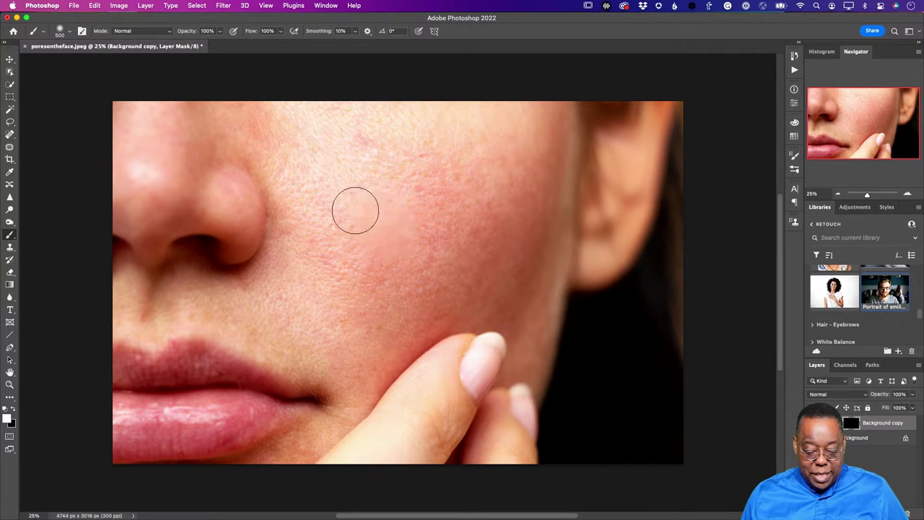
drag(476, 191, 437, 253)
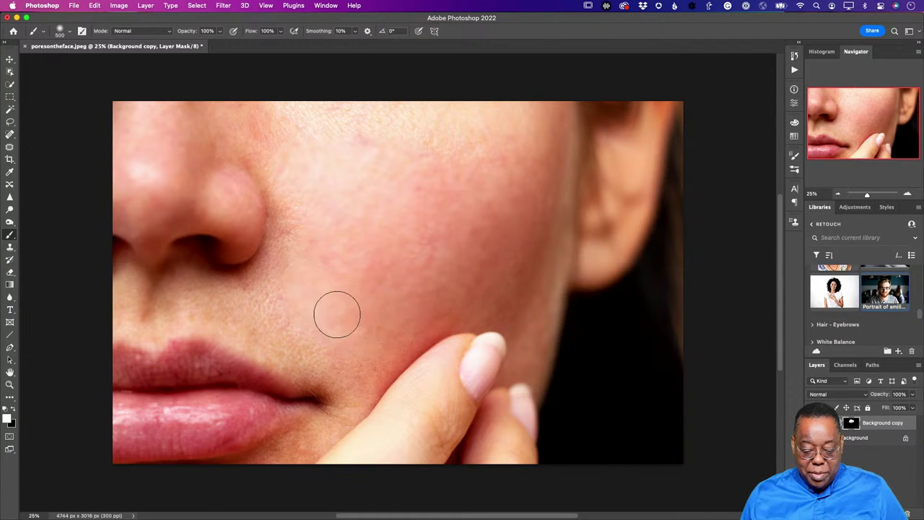
drag(442, 156, 349, 125)
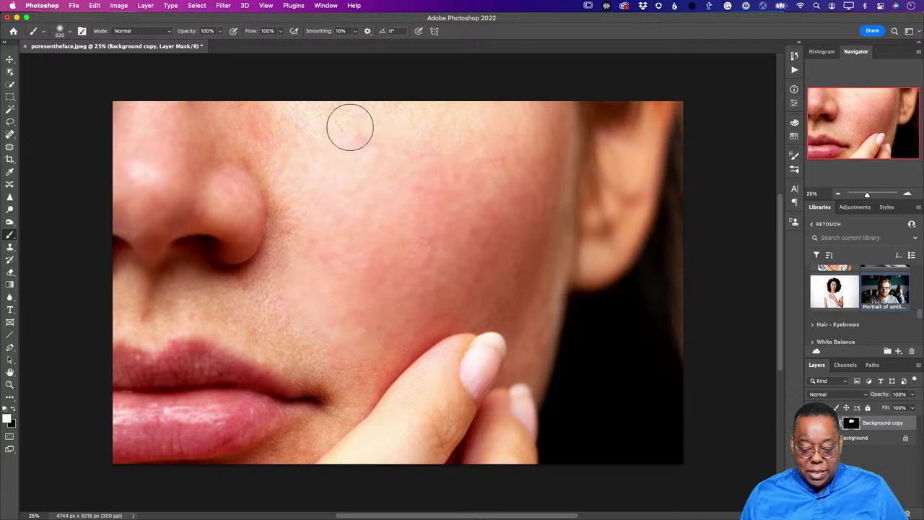
drag(887, 394, 869, 398)
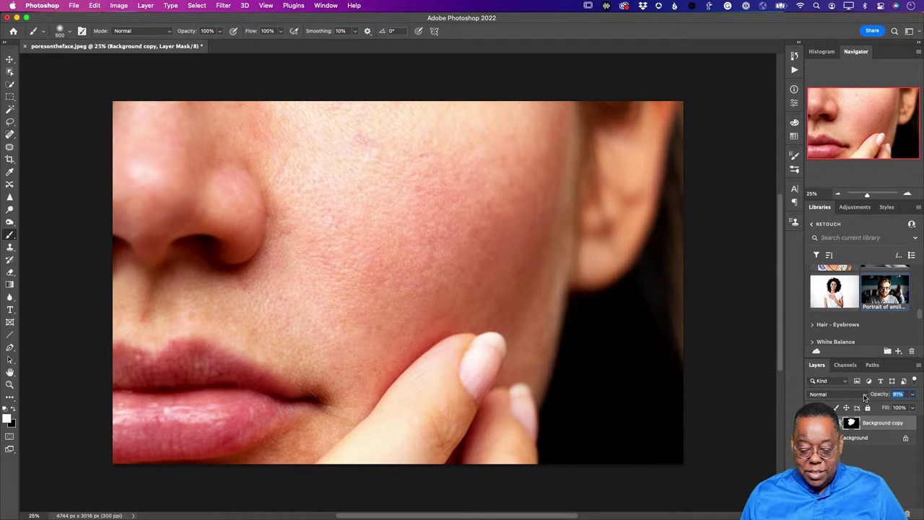
Lower the masked Background copy's opacity to 77% and confirm it.
mouse_move(865, 398)
mouse_down()
mouse_move(877, 398)
mouse_move(867, 400)
mouse_up()
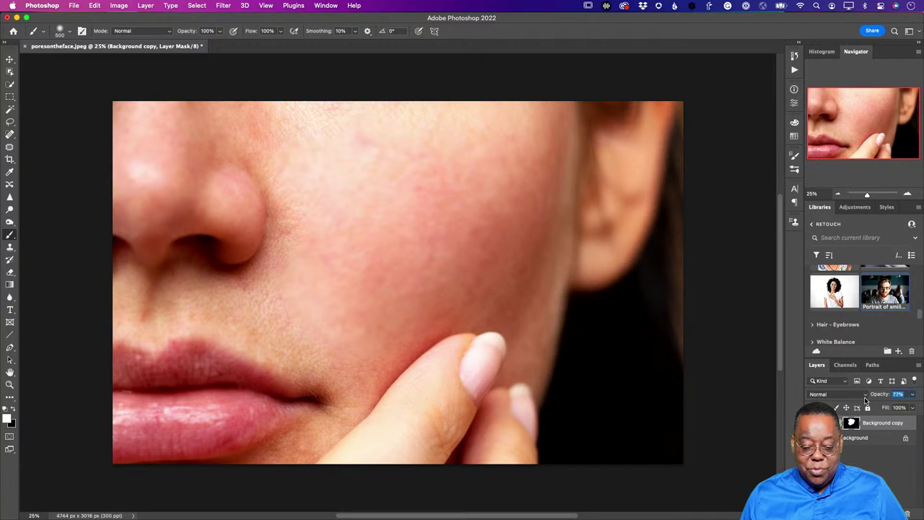
key(Return)
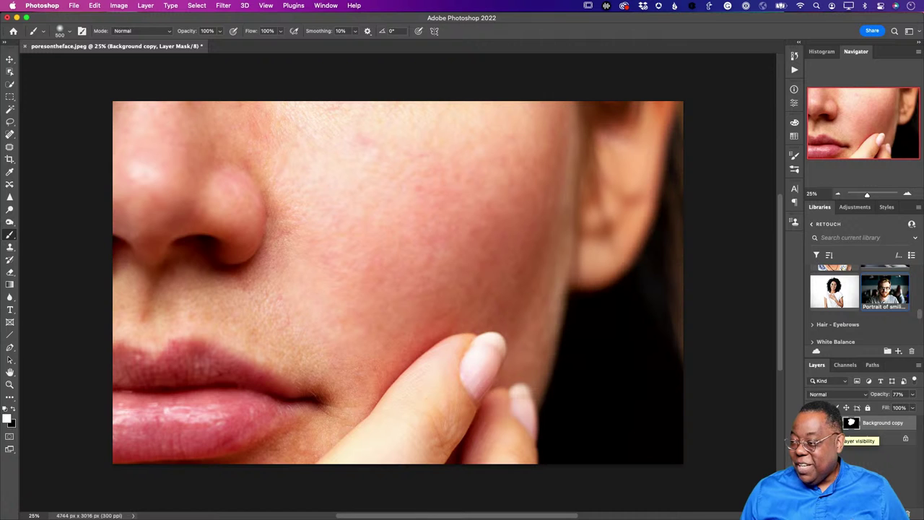
Close Poresontheface.jpeg without saving and switch through Finder to Lightroom Classic.
key(super+w)
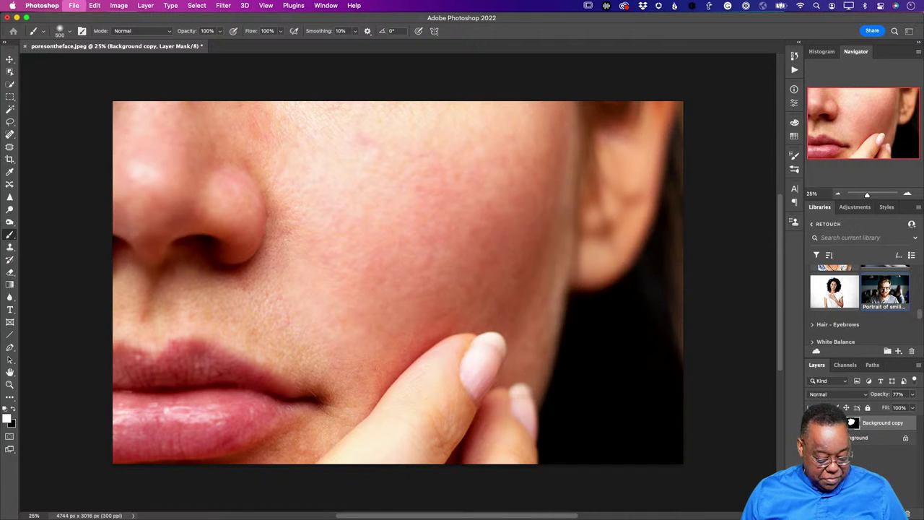
key(super+d)
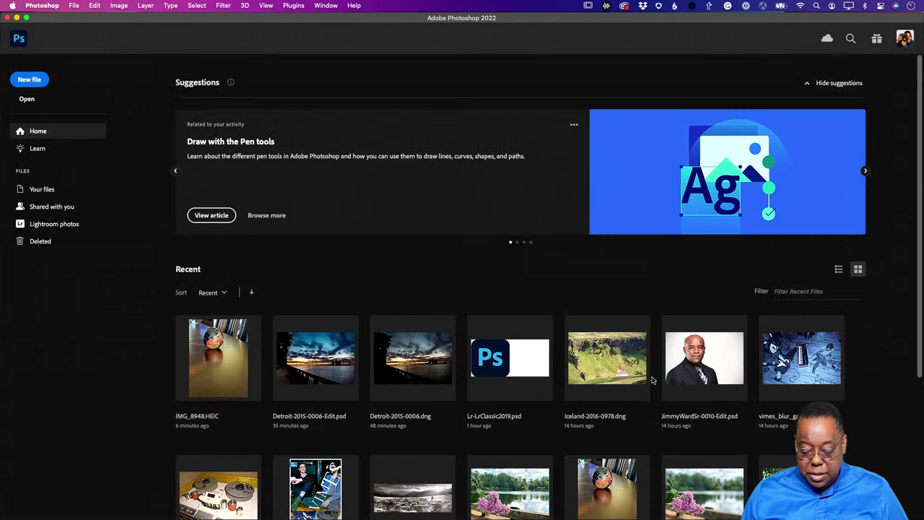
key(super+Tab)
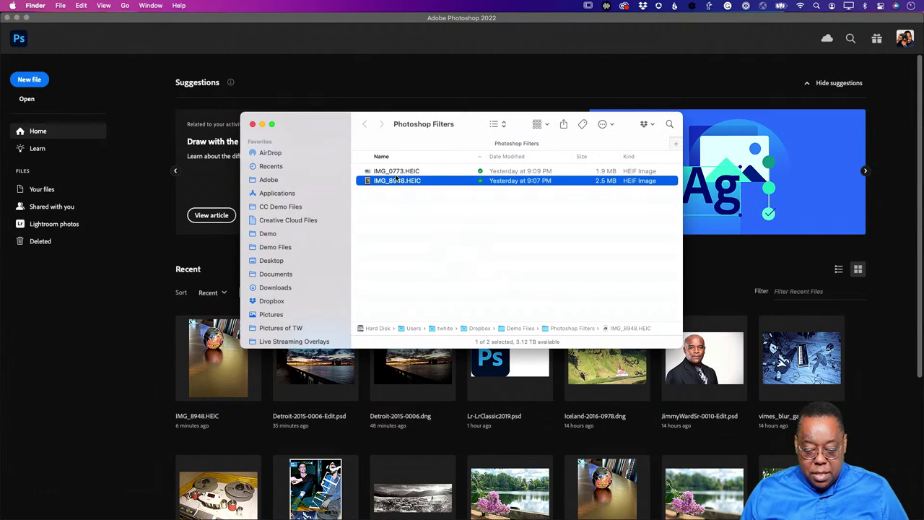
key(super+Tab)
key(super+Tab)
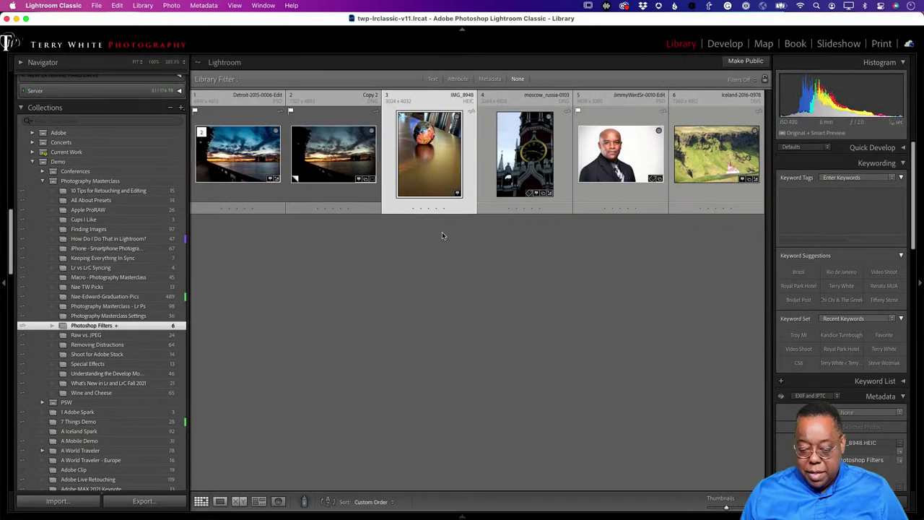
click(531, 173)
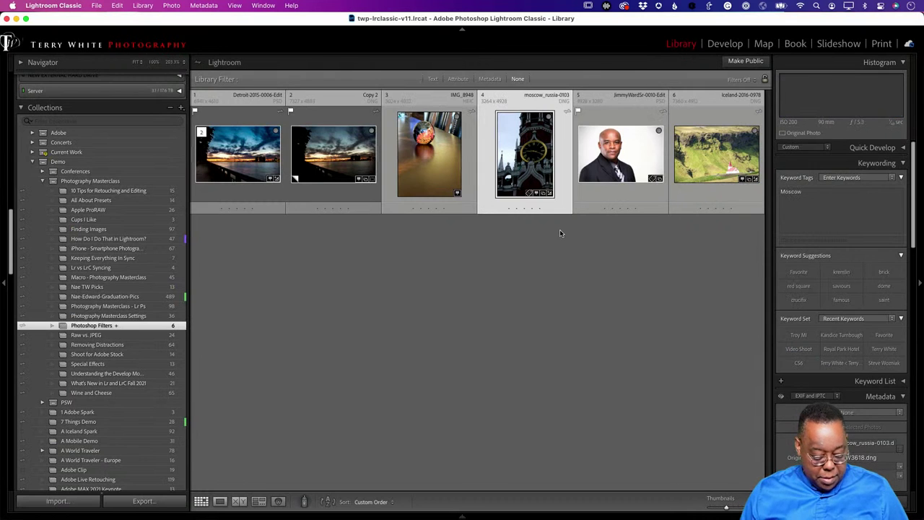
shift+click(643, 182)
key(shift+Right)
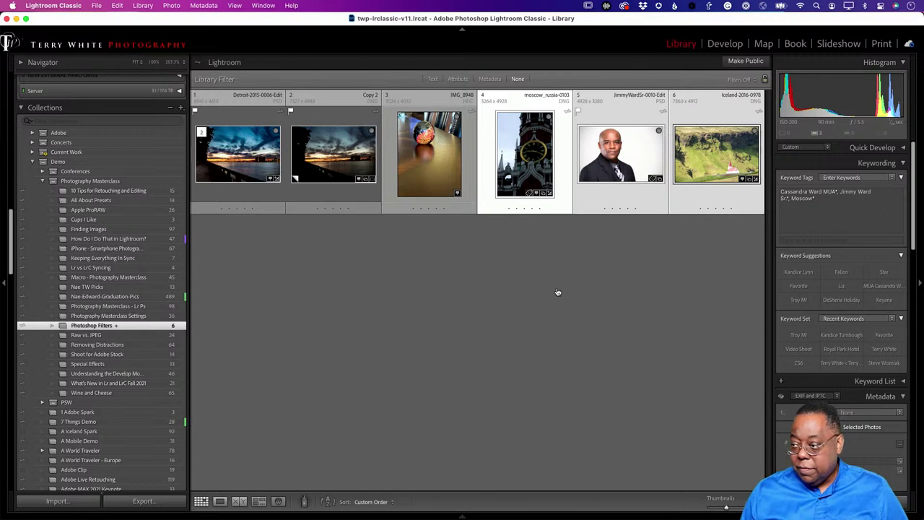
key(super+Tab)
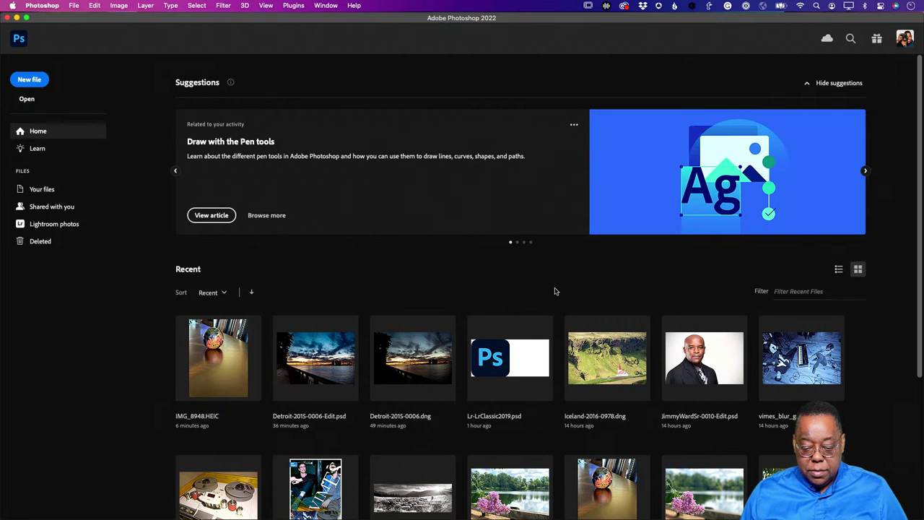
key(super+Tab)
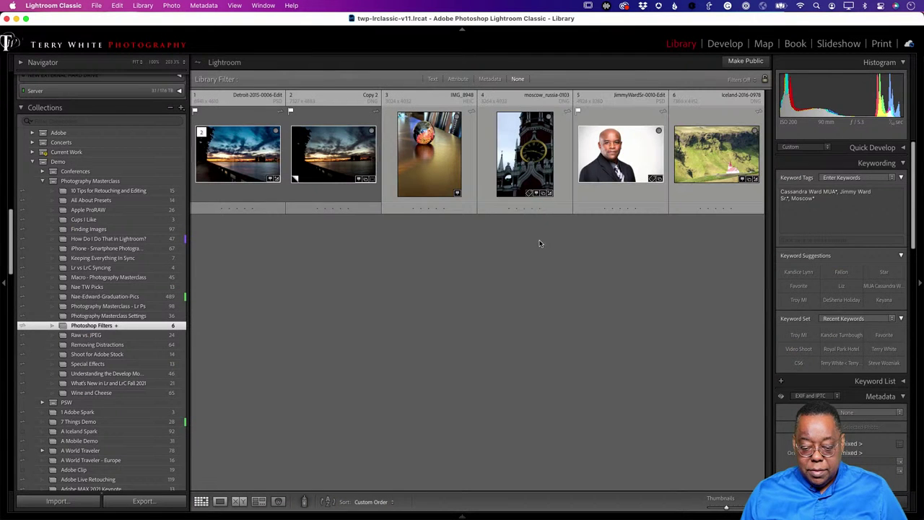
click(534, 167)
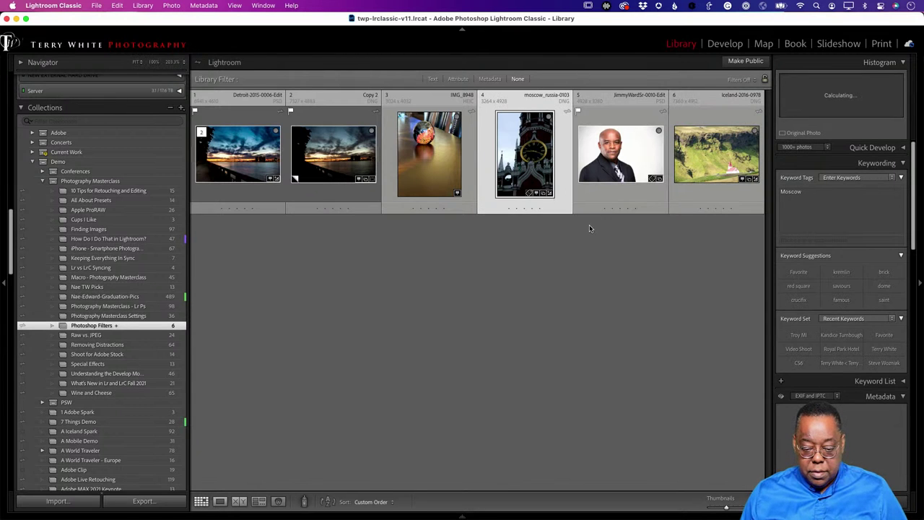
key(super+Tab)
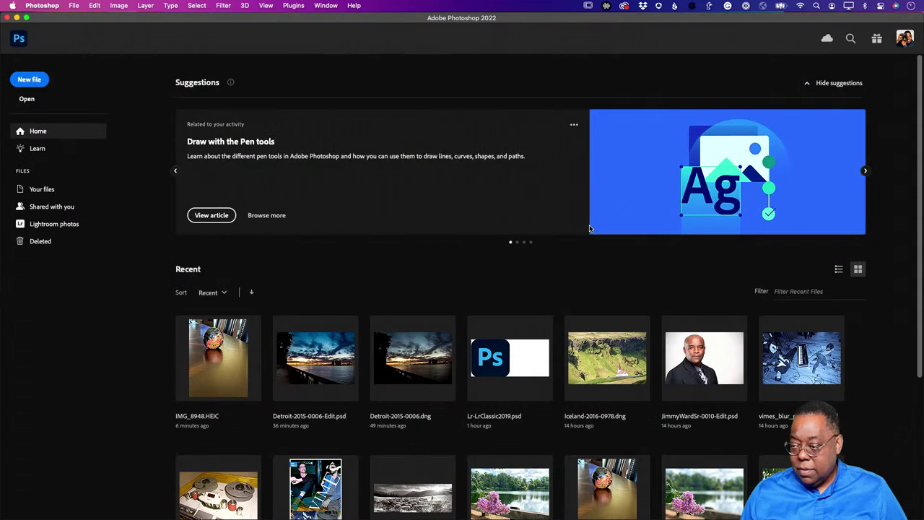
key(super+Tab)
right_click(543, 175)
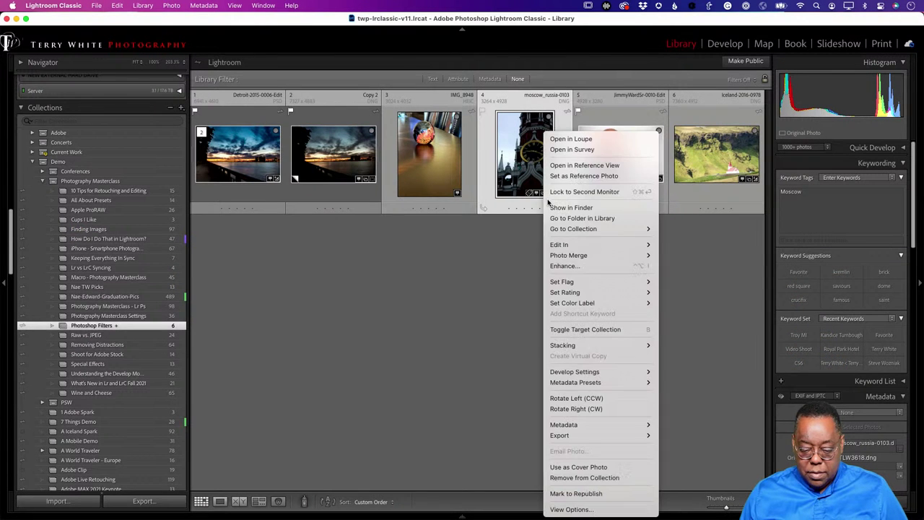
mouse_move(604, 246)
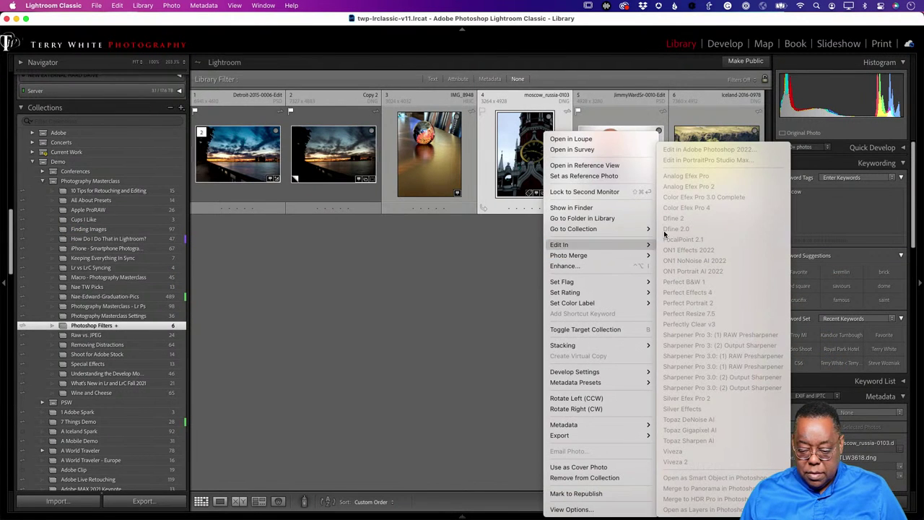
click(512, 237)
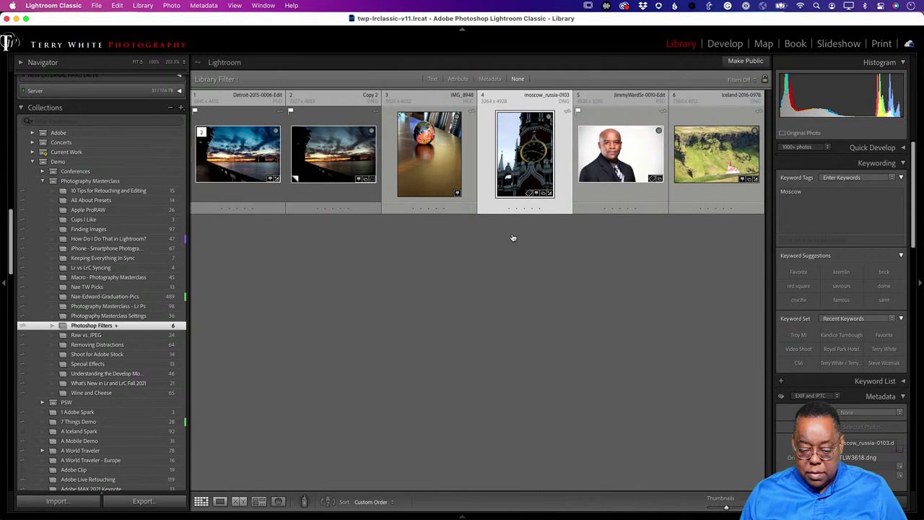
key(super+Tab)
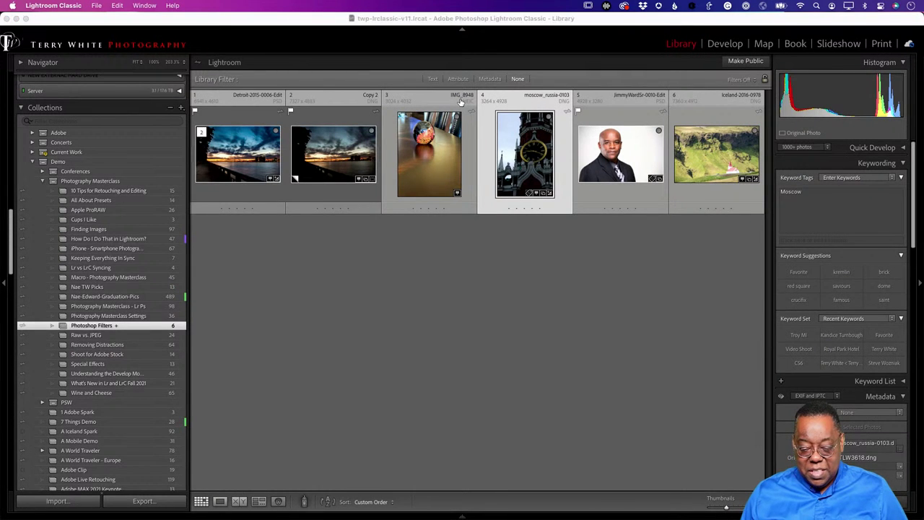
mouse_move(90, 518)
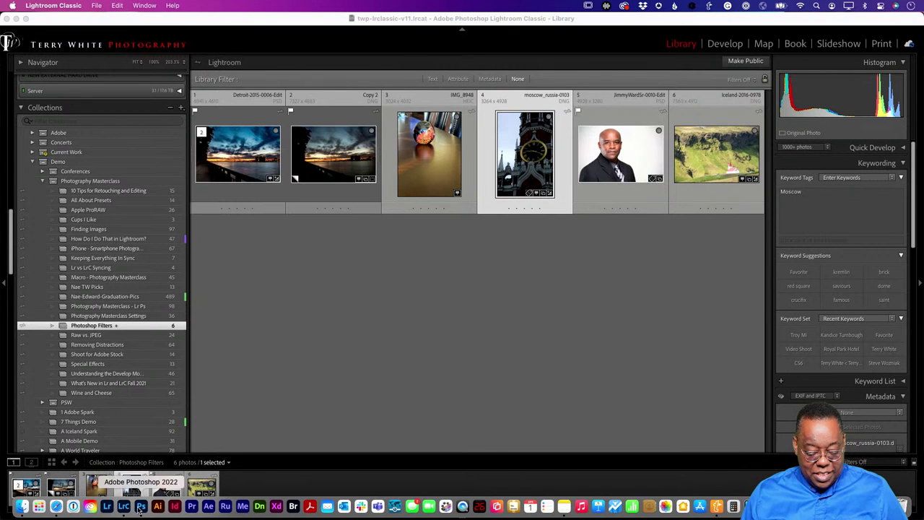
Force quit the frozen Photoshop, then open moscow_russia-0103 there as an adjusted copy, maximized.
right_click(141, 507)
click(154, 479)
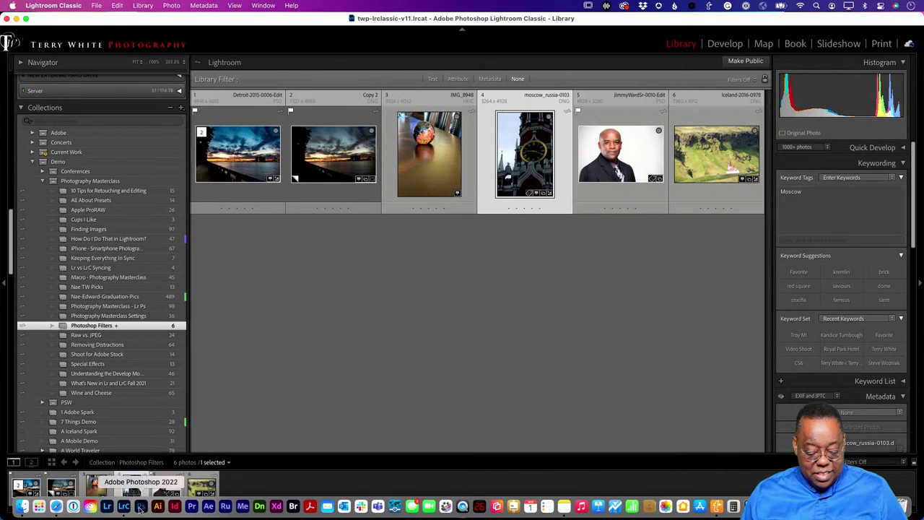
key(super+e)
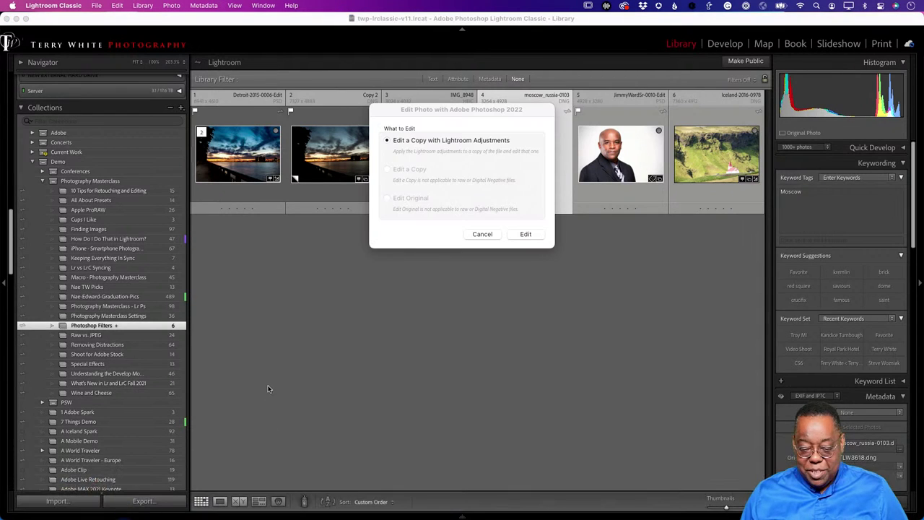
click(479, 235)
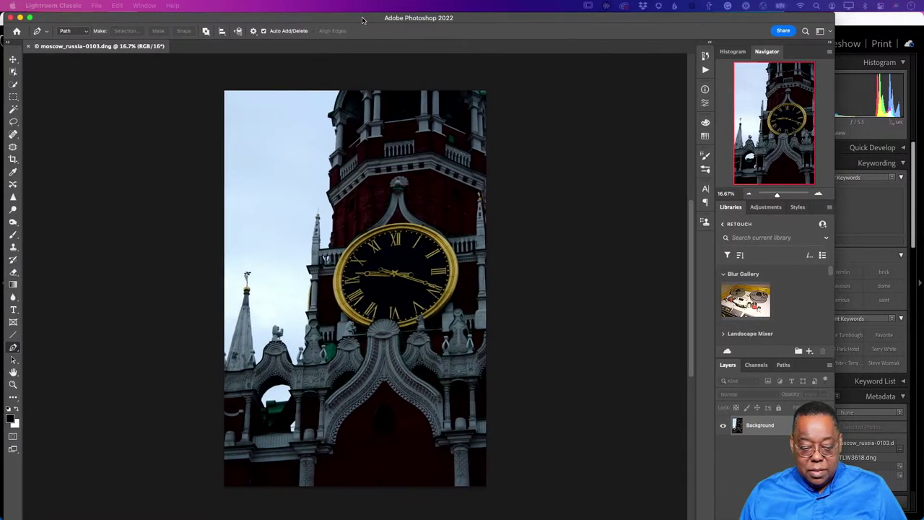
drag(362, 20, 359, 19)
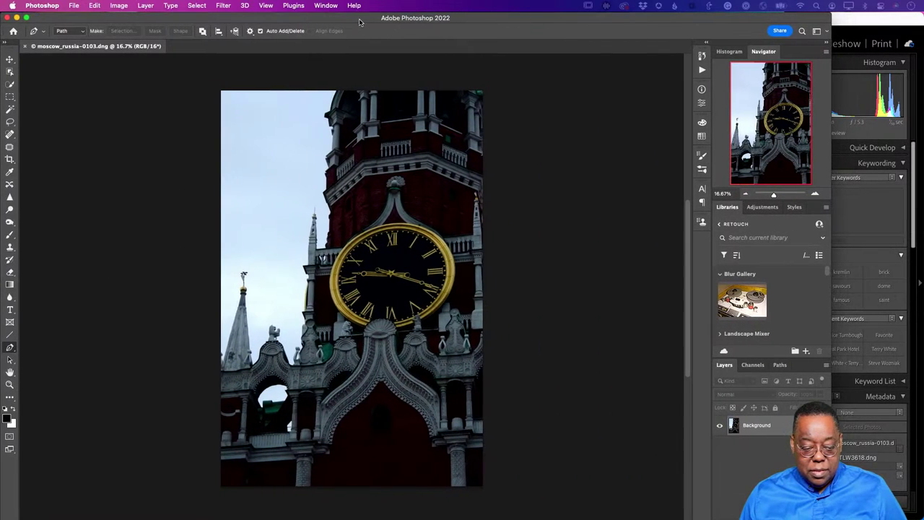
click(26, 18)
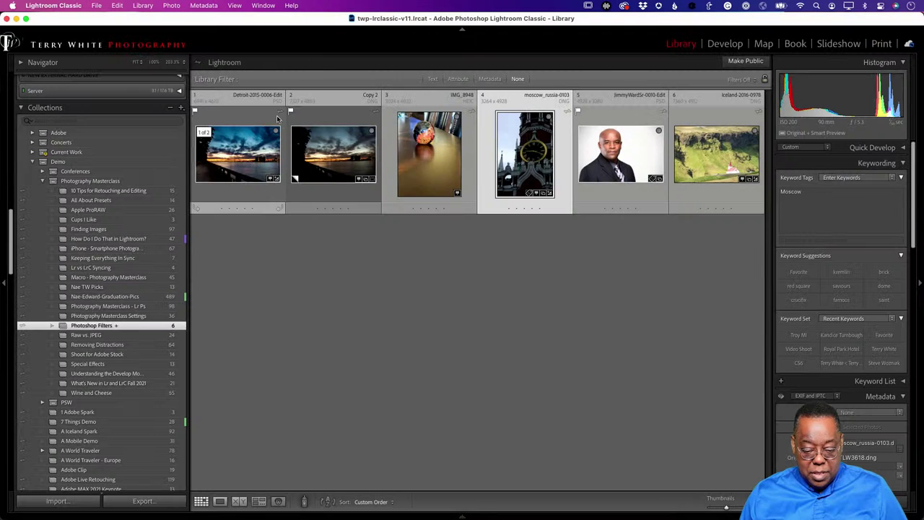
key(super+Tab)
click(612, 162)
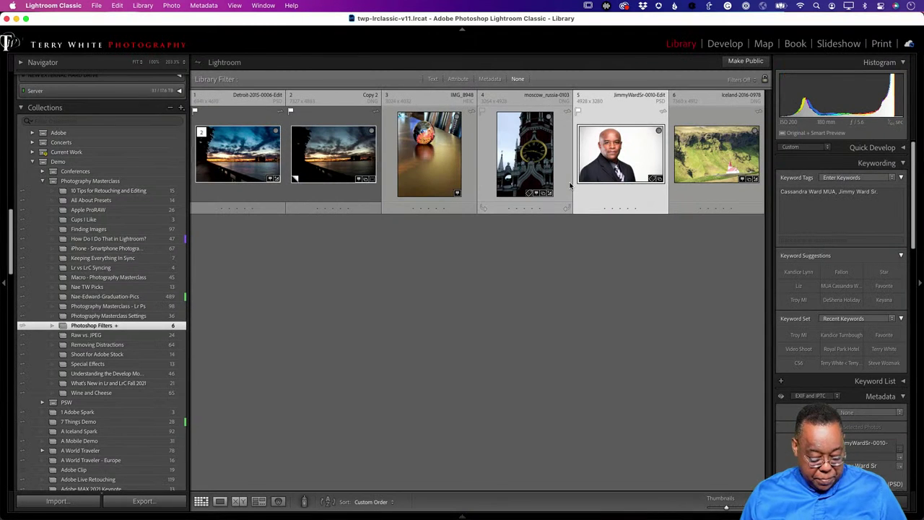
key(super+e)
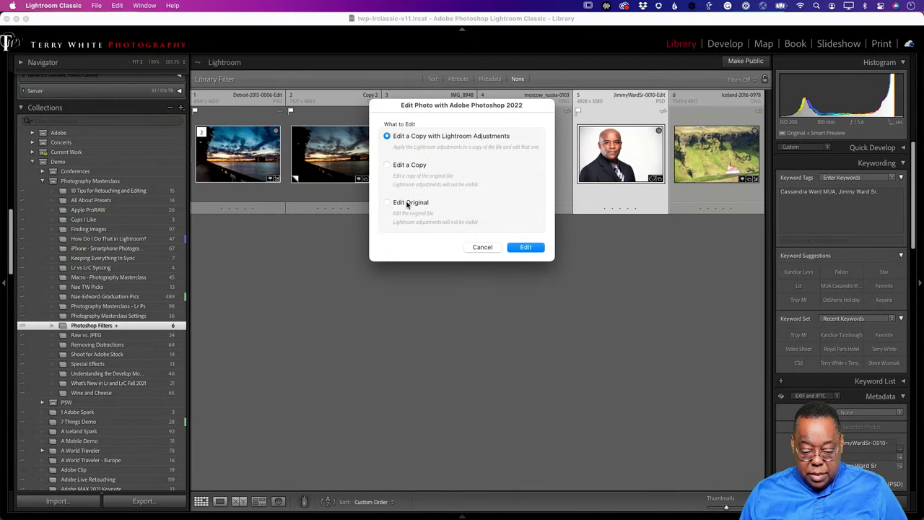
click(531, 249)
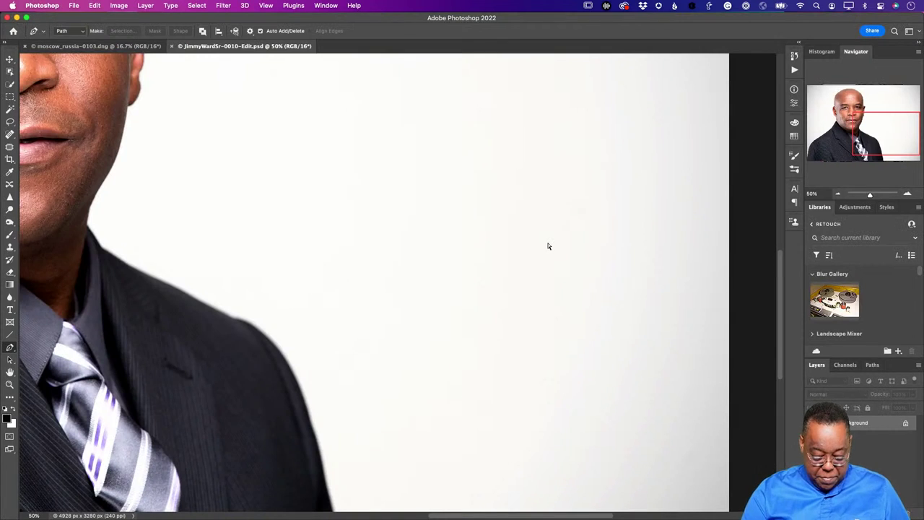
key(super+0)
Select the Iceland-2016-0978 photo in Lightroom Classic and send it to Photoshop.
key(super+Tab)
click(720, 173)
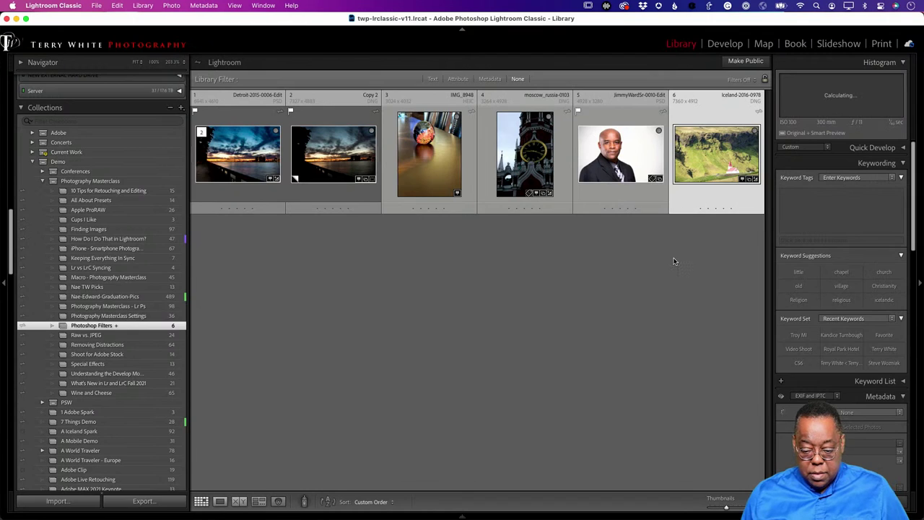
key(super+Tab)
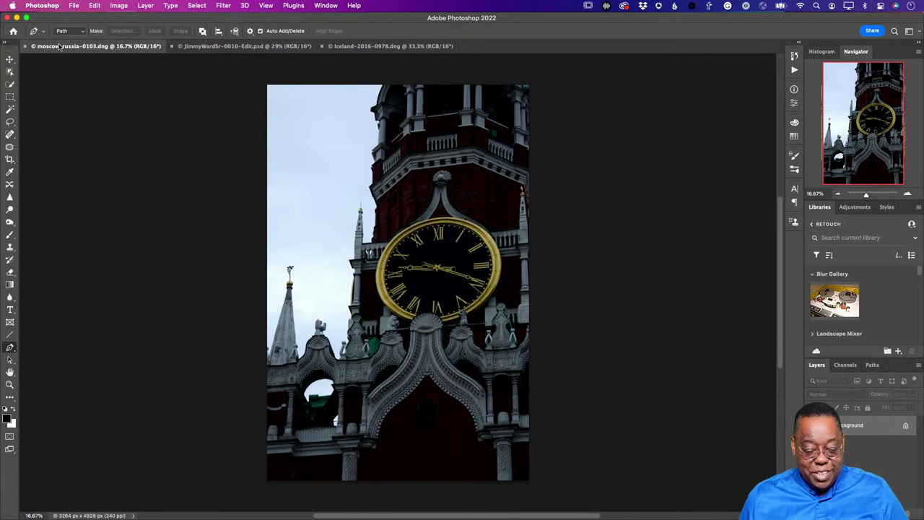
click(13, 59)
click(231, 46)
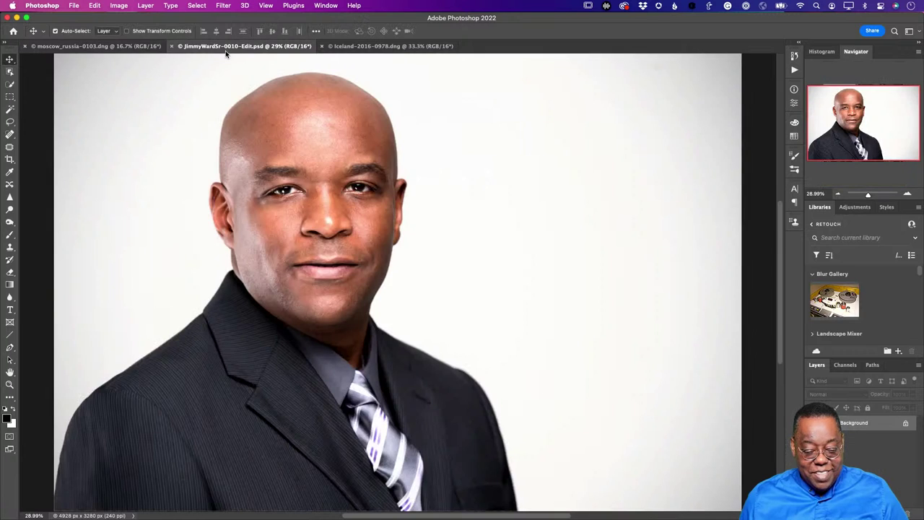
scroll(247, 88, left, 5)
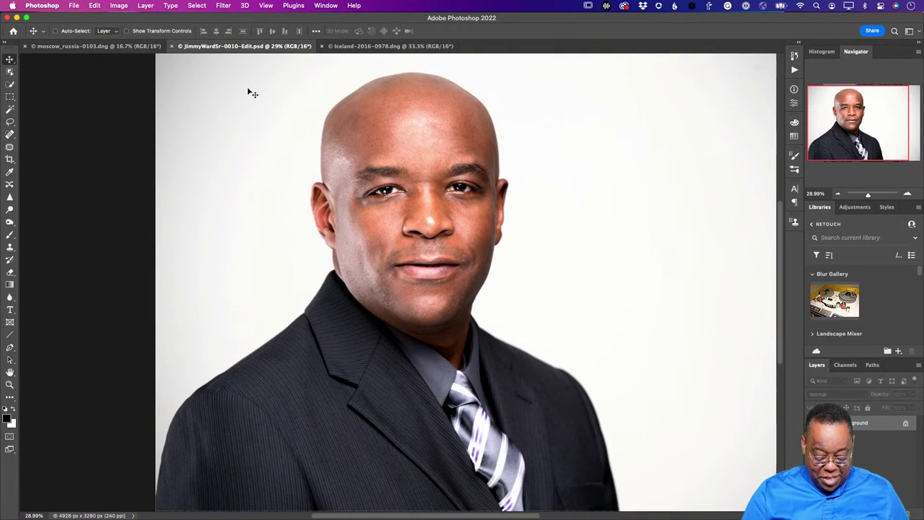
scroll(249, 91, right, 5)
key(super+minus)
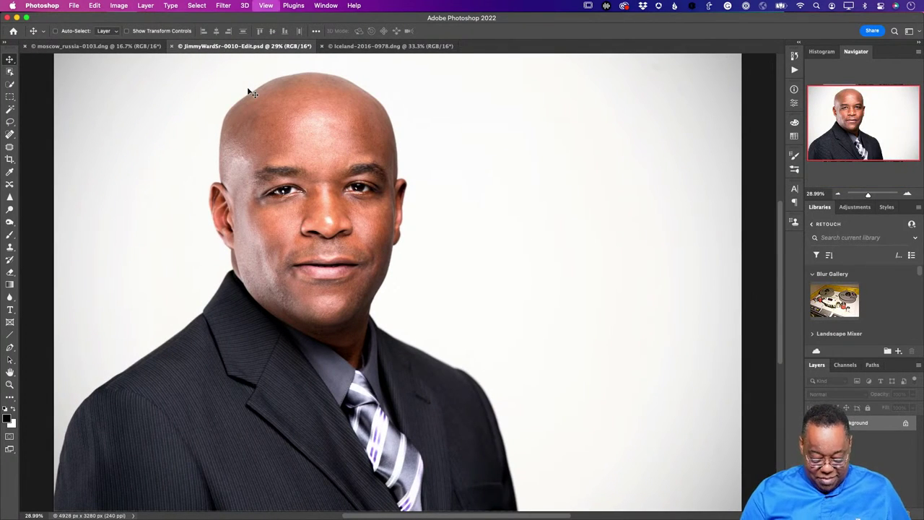
key(super)
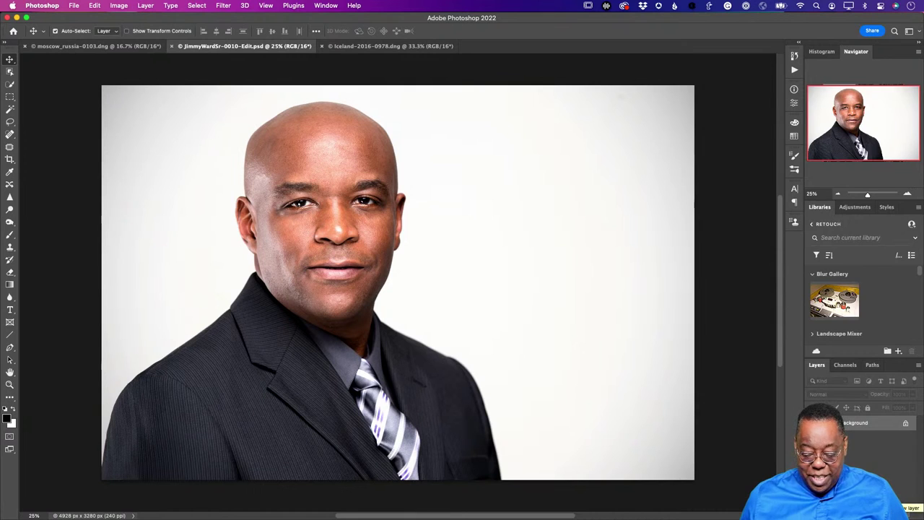
click(900, 509)
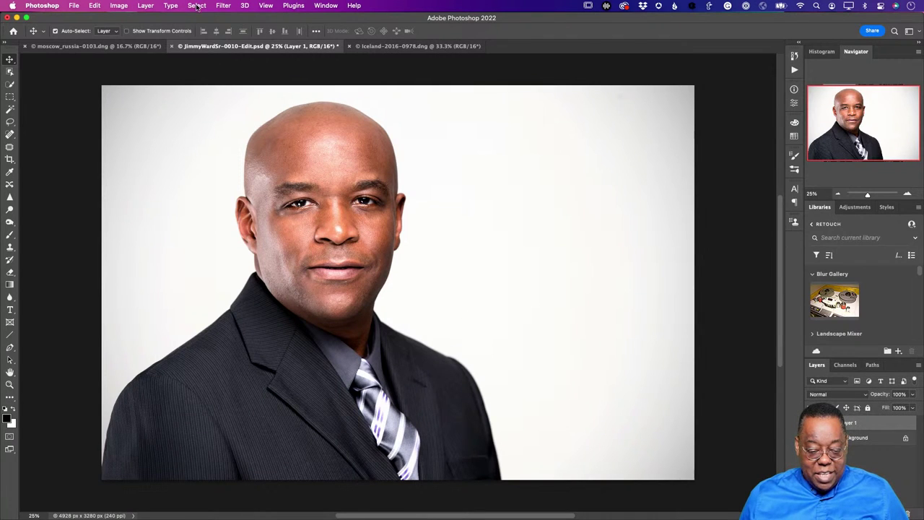
Render the 42: Art Frame picture frame on the new layer around the portrait.
click(223, 5)
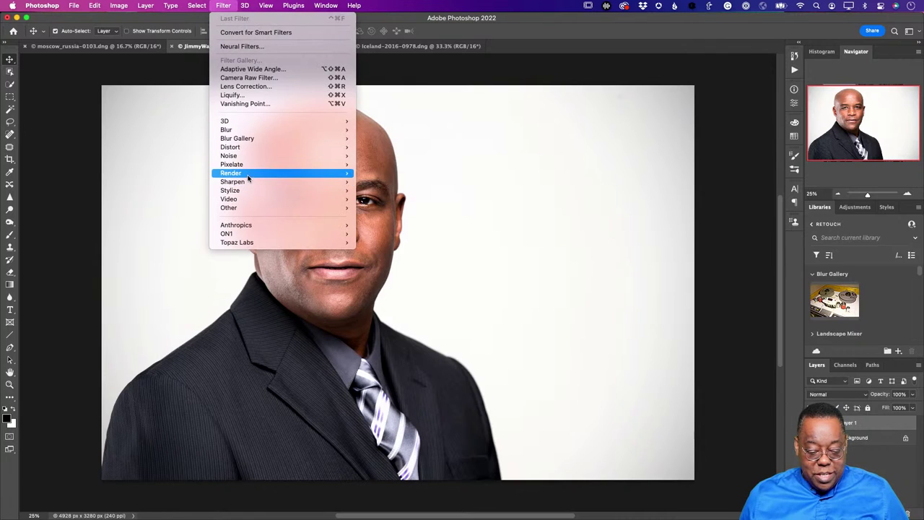
mouse_move(248, 177)
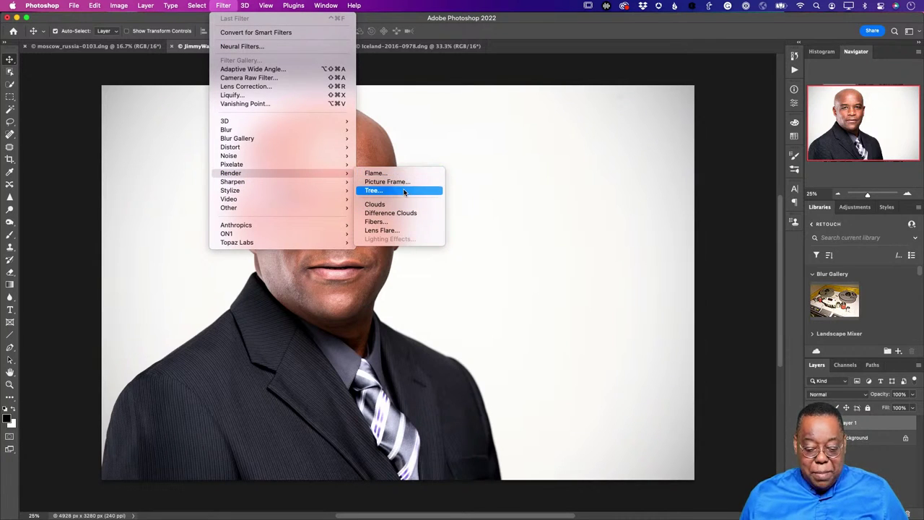
click(401, 182)
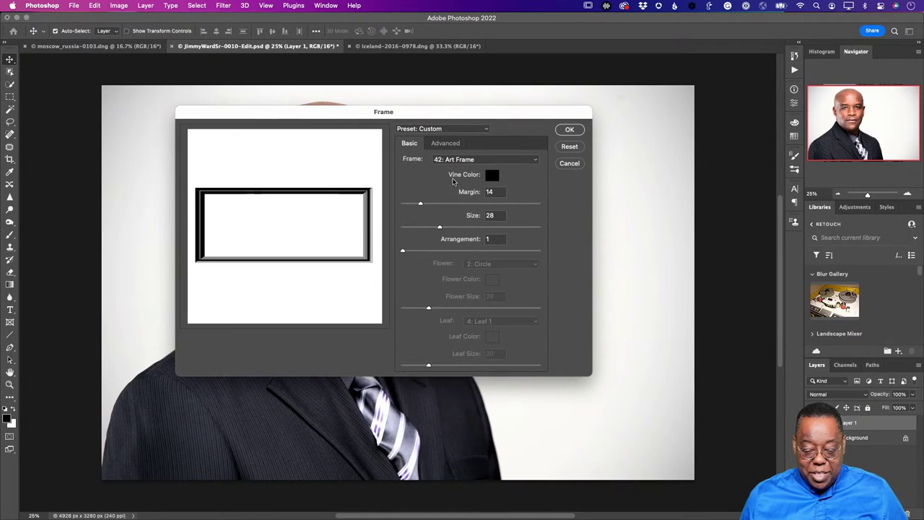
click(569, 129)
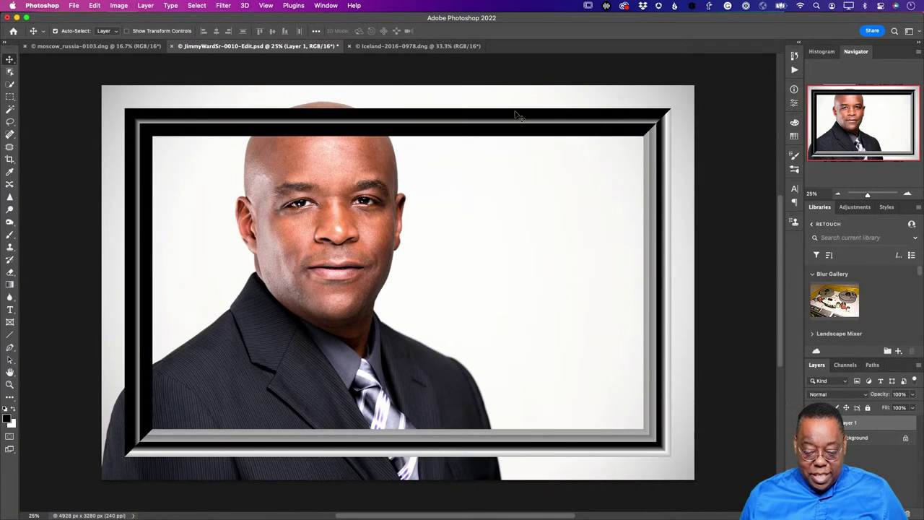
Enlarge the frame layer so it stretches from the image's top-right to bottom-left corners.
key(super+t)
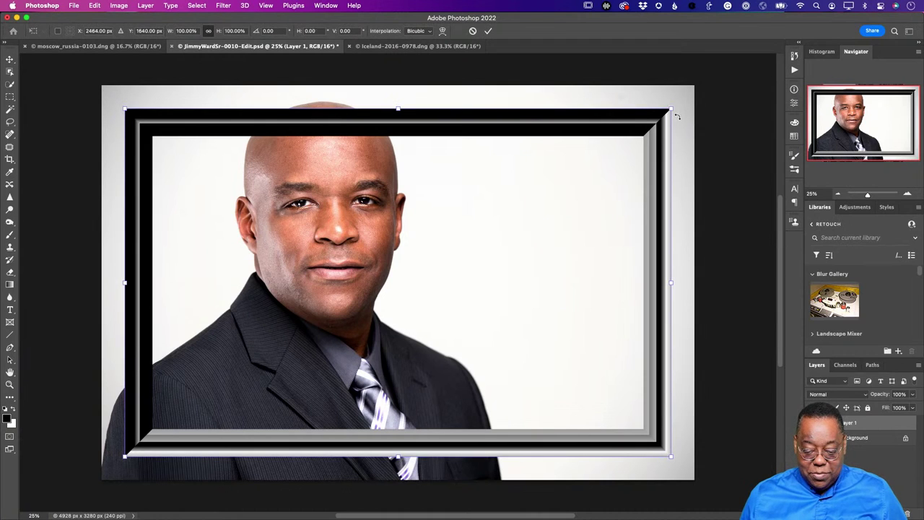
drag(672, 110, 694, 86)
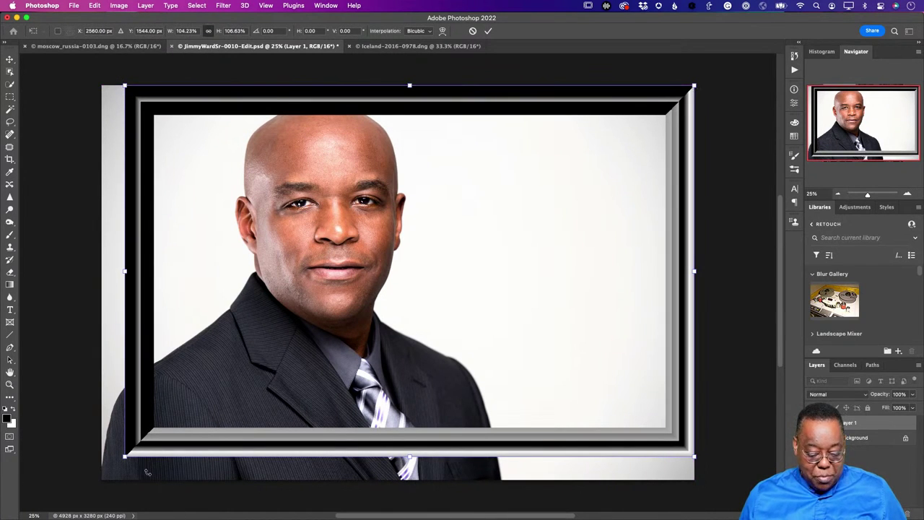
drag(124, 458, 101, 480)
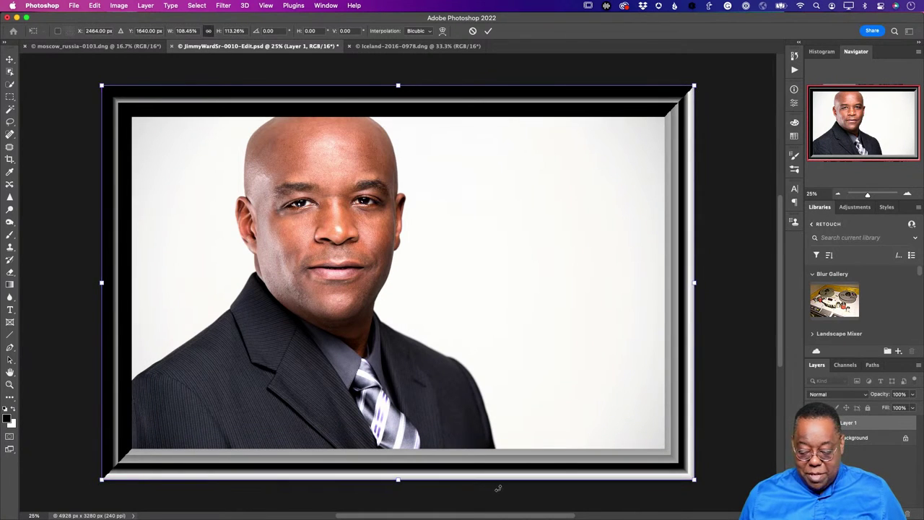
Unlock the portrait layer, shrink it to sit inside the frame, then bring up the Iceland church photo.
click(905, 439)
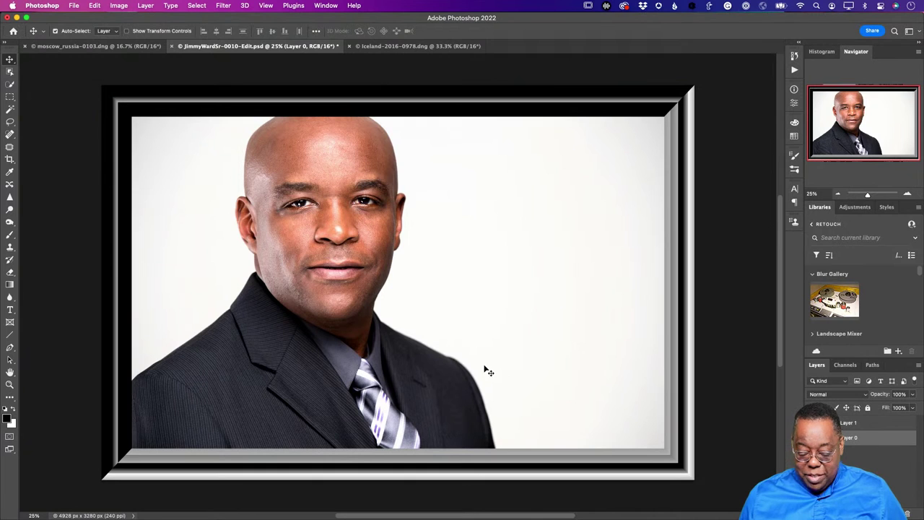
key(super+t)
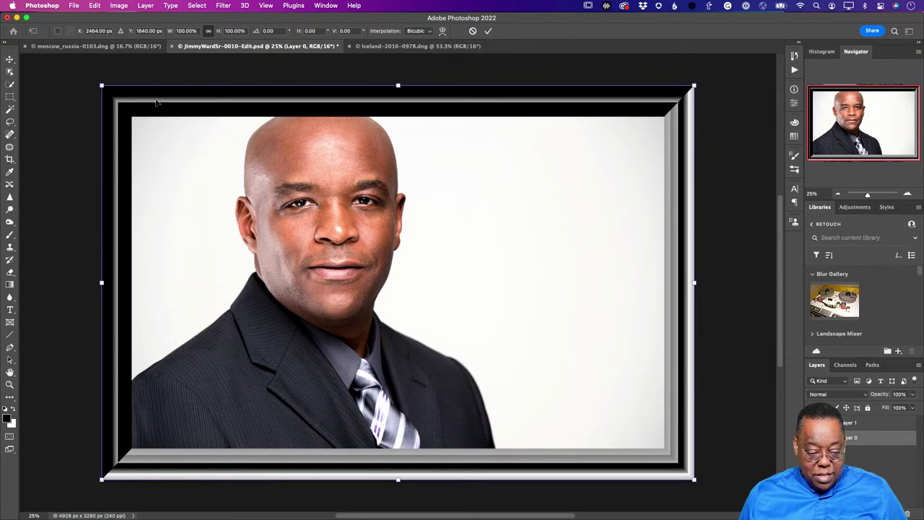
drag(102, 85, 126, 118)
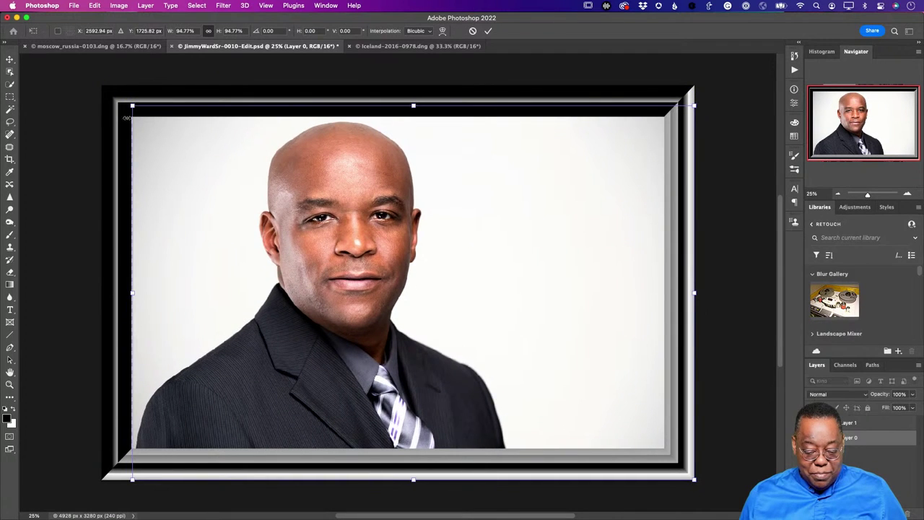
drag(694, 480, 669, 462)
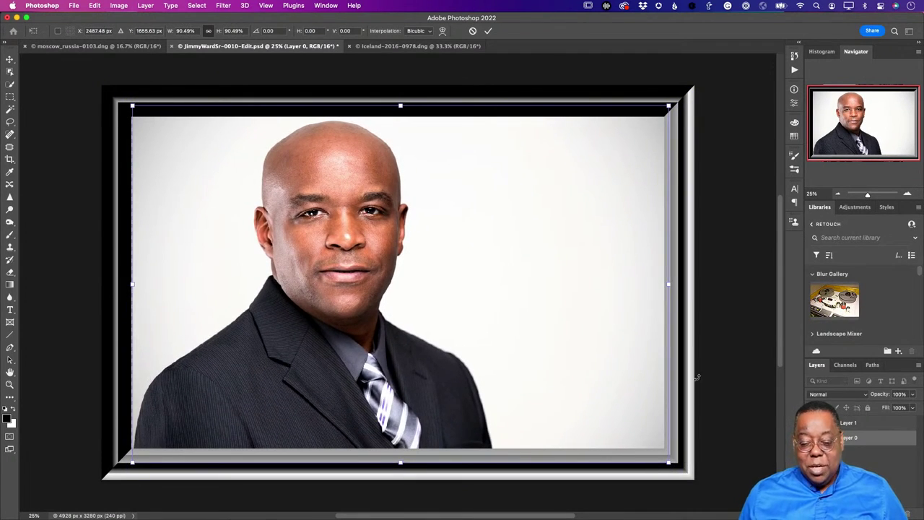
key(Return)
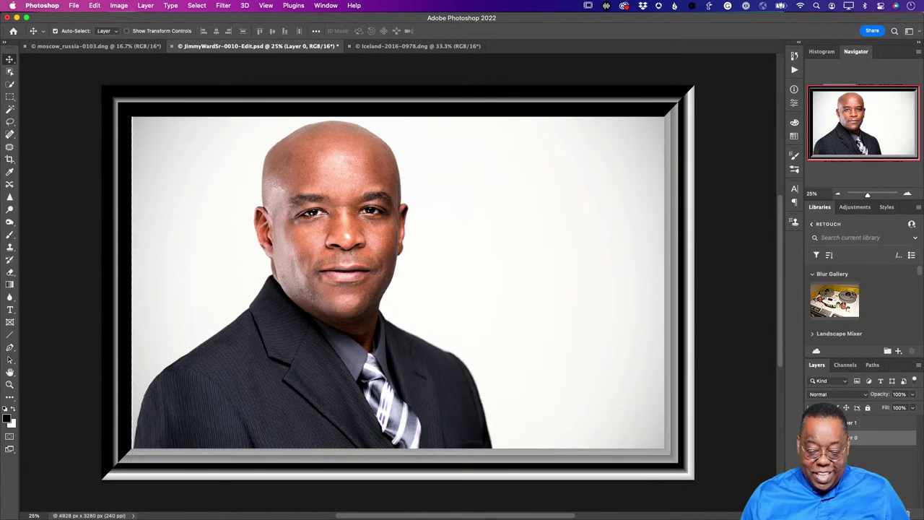
click(394, 47)
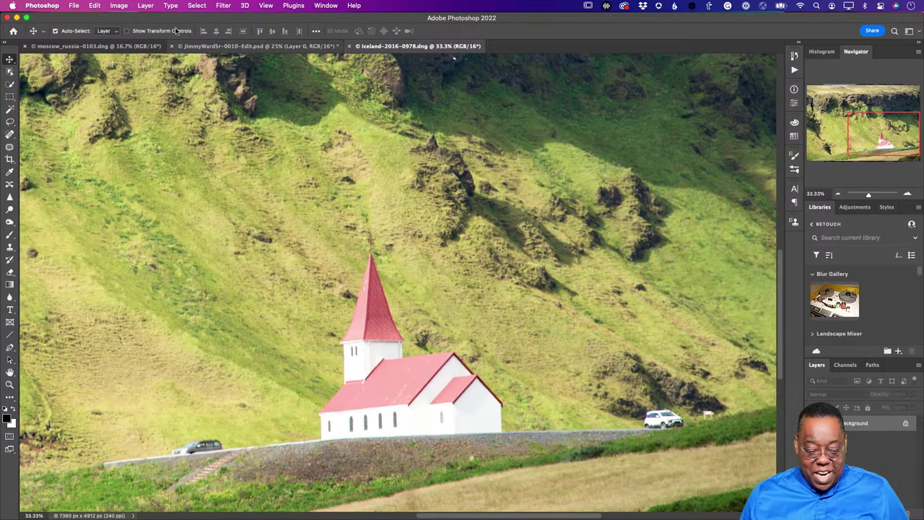
click(221, 5)
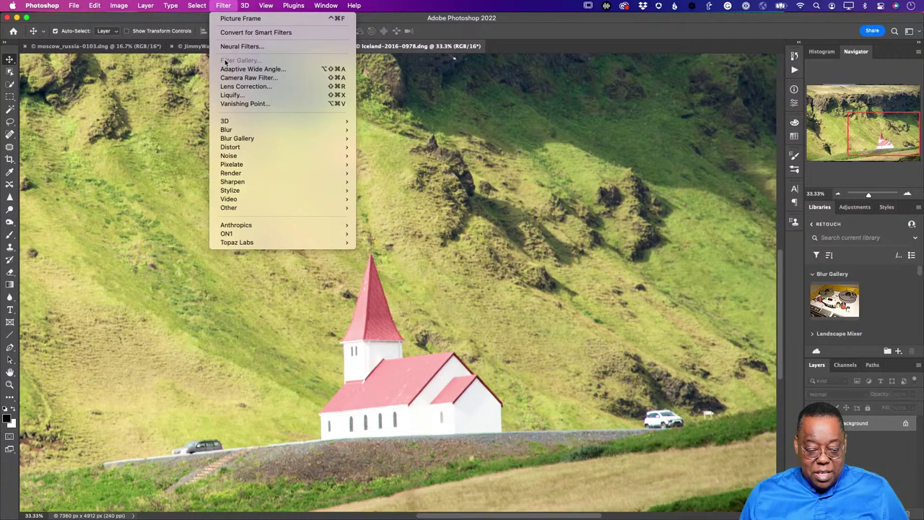
mouse_move(241, 123)
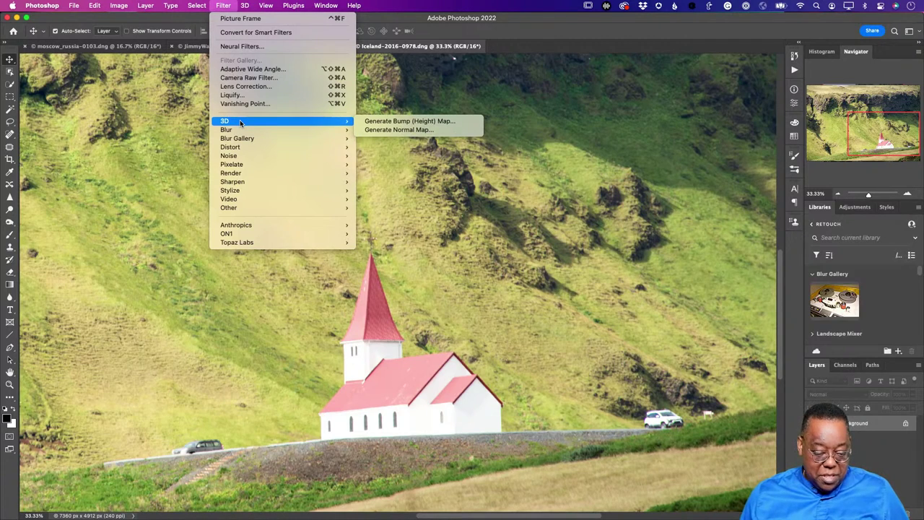
mouse_move(242, 139)
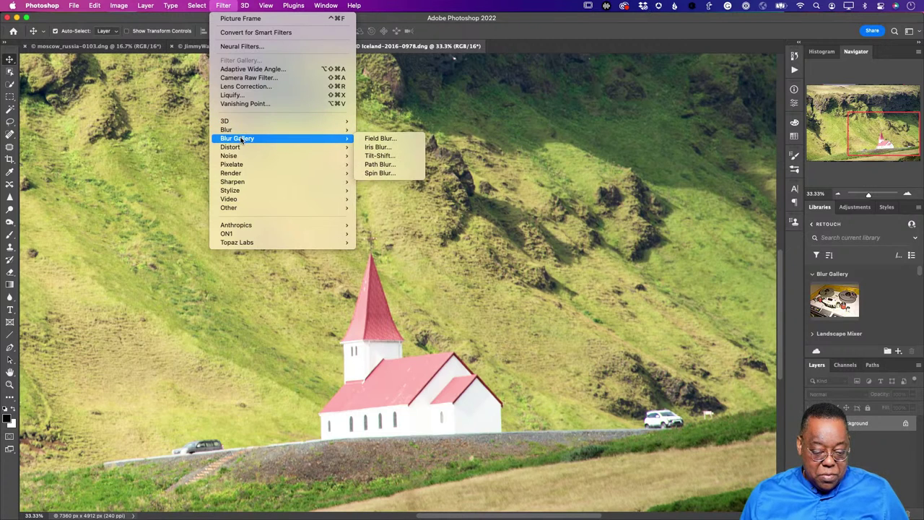
mouse_move(251, 174)
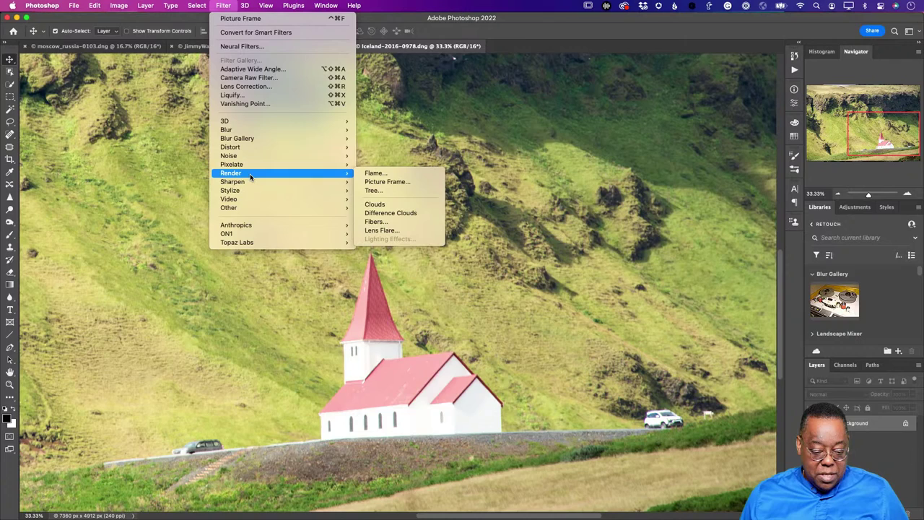
click(389, 192)
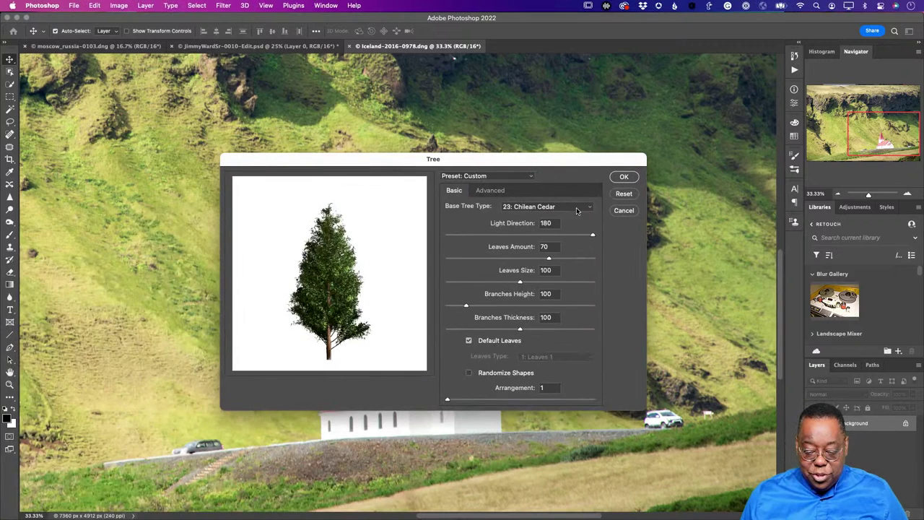
click(588, 208)
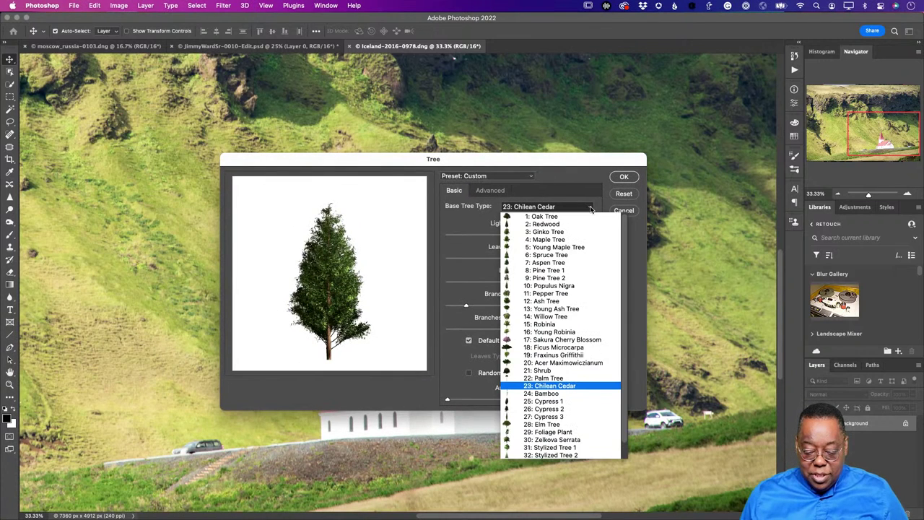
click(540, 258)
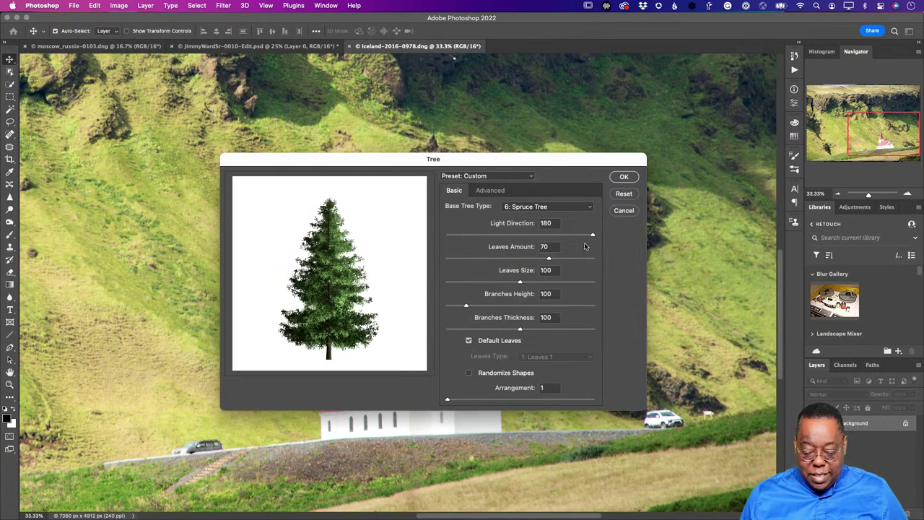
mouse_move(592, 236)
mouse_down()
mouse_move(499, 241)
mouse_move(605, 238)
mouse_up()
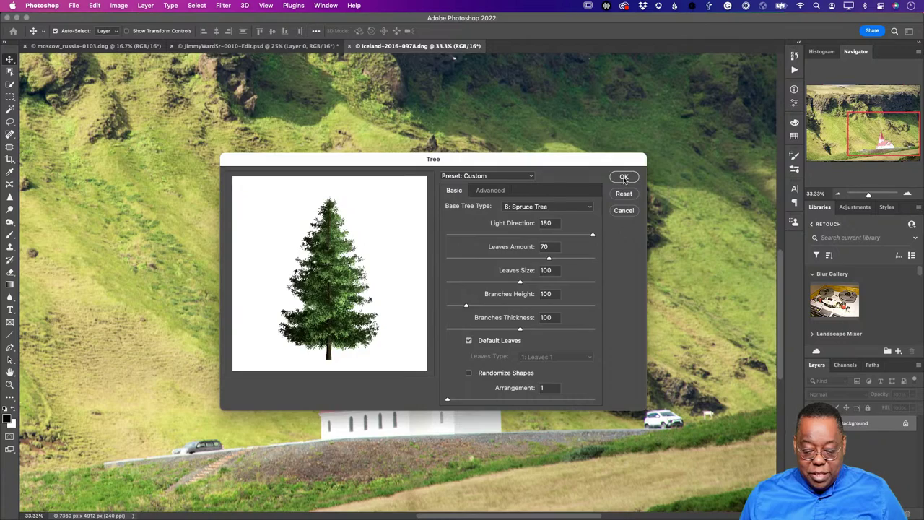
click(624, 178)
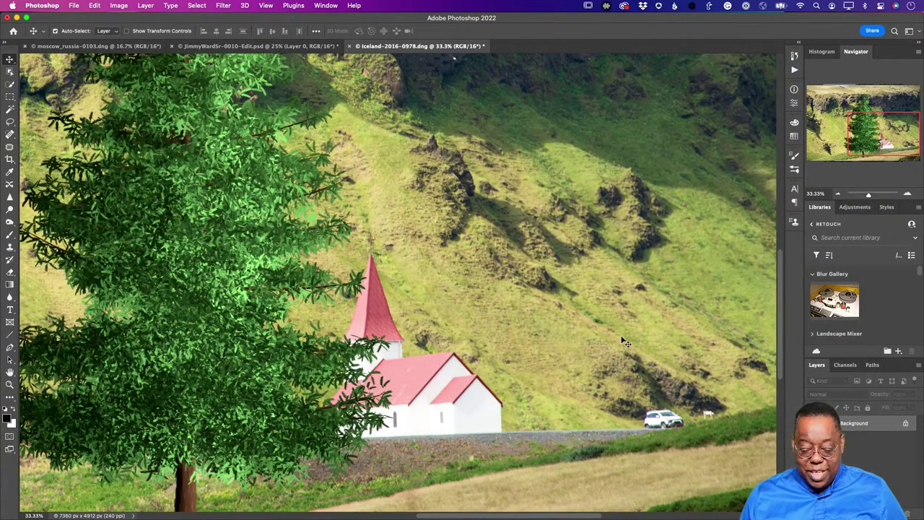
key(super+z)
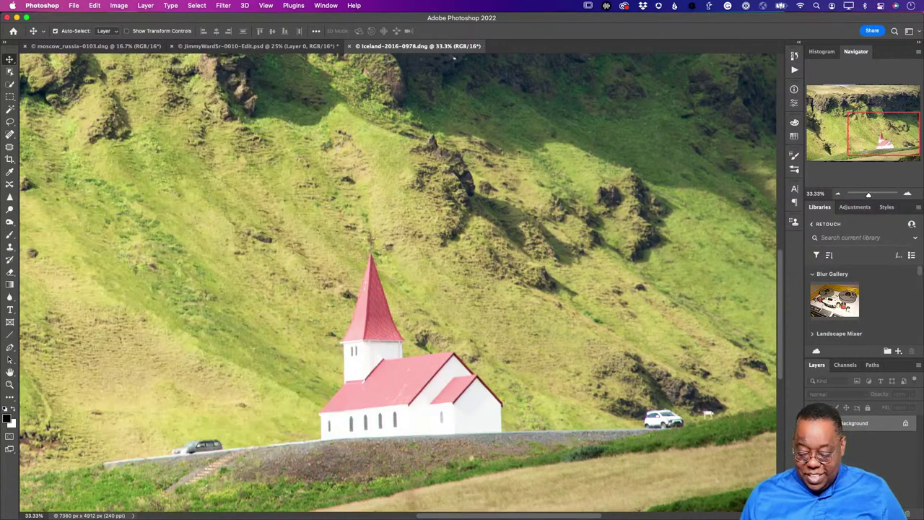
Create a new empty layer and render a tree on it with the Tree filter.
key(super+alt+shift+n)
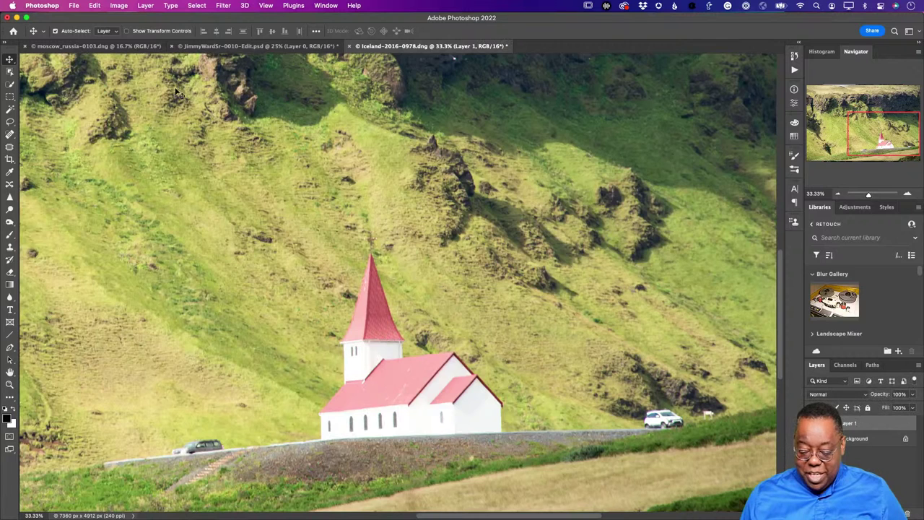
click(224, 6)
click(383, 278)
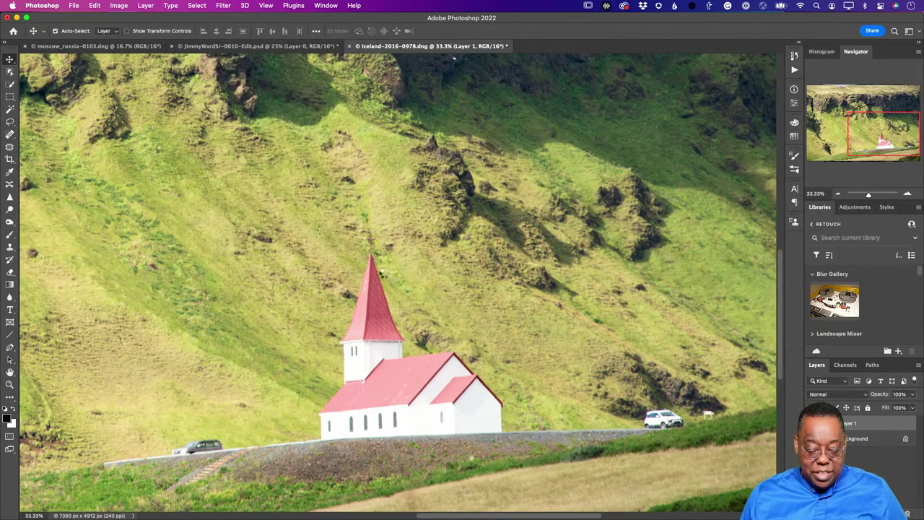
scroll(386, 279, down, 3)
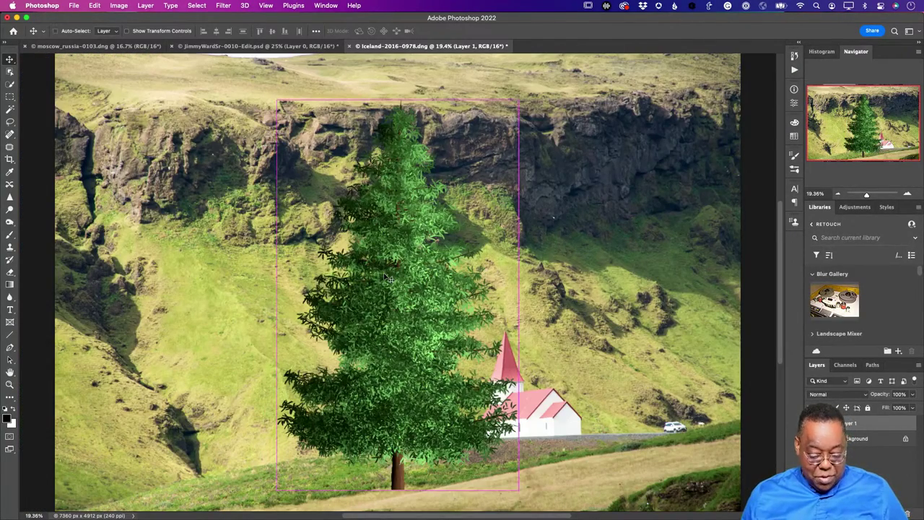
Shrink the tree, place it just right of the church, then switch to the Moscow photo.
key(ctrl+t)
drag(519, 97, 291, 383)
drag(299, 456, 626, 405)
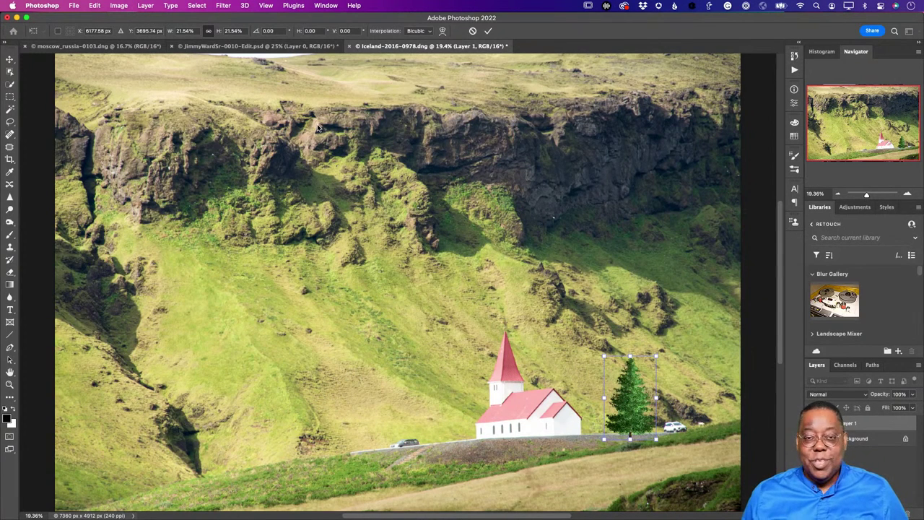
key(Return)
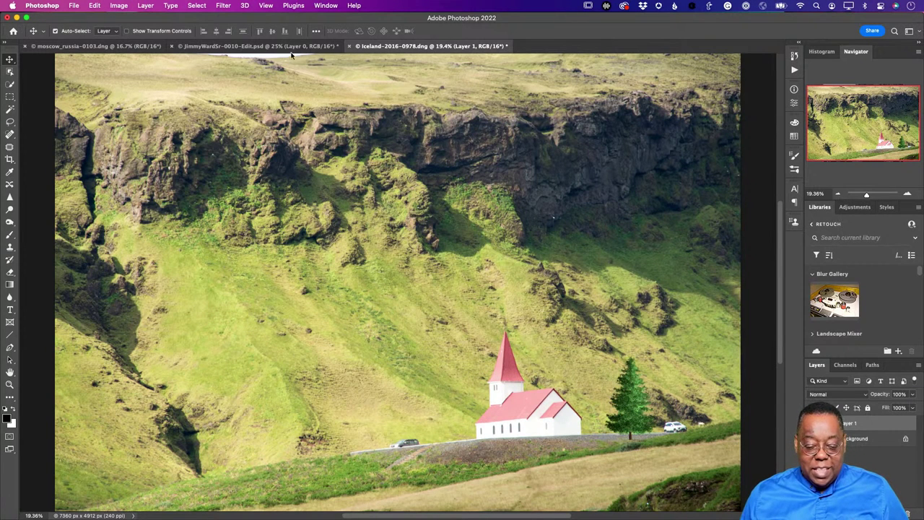
click(159, 47)
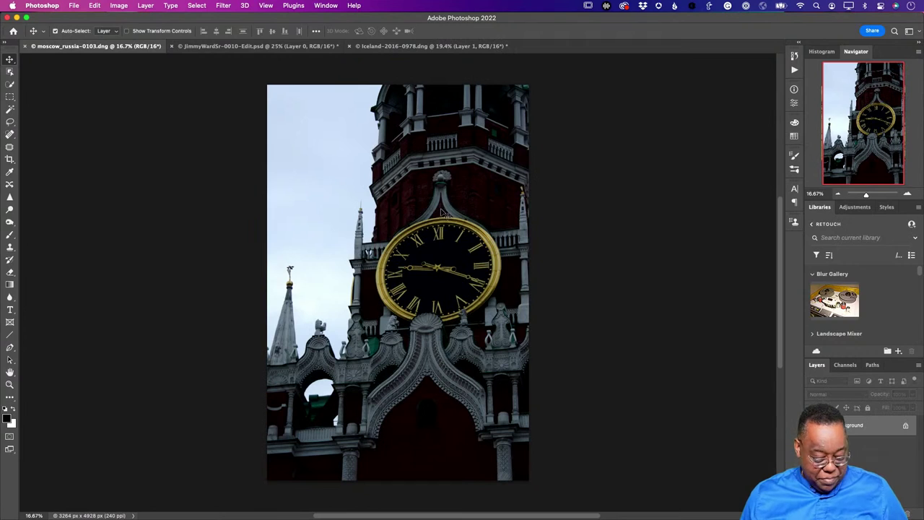
Zoom in on the clock tower and bring the clock face into view.
key(z)
drag(390, 224, 461, 260)
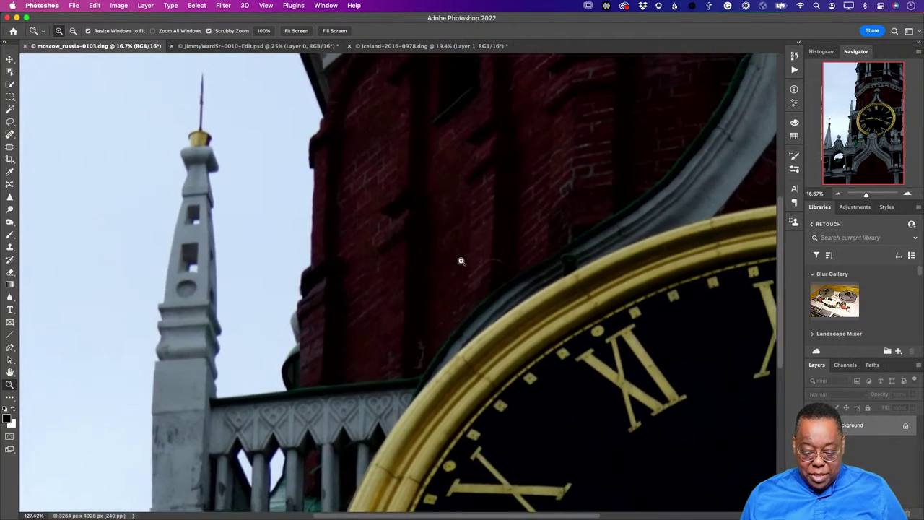
drag(712, 335, 445, 249)
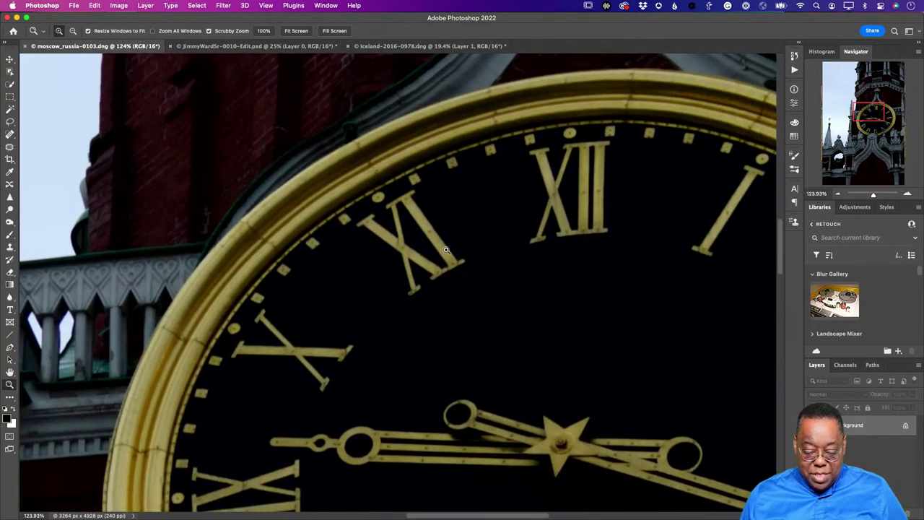
Browse the Filter menu's sharpening options, then dismiss the menu.
click(224, 5)
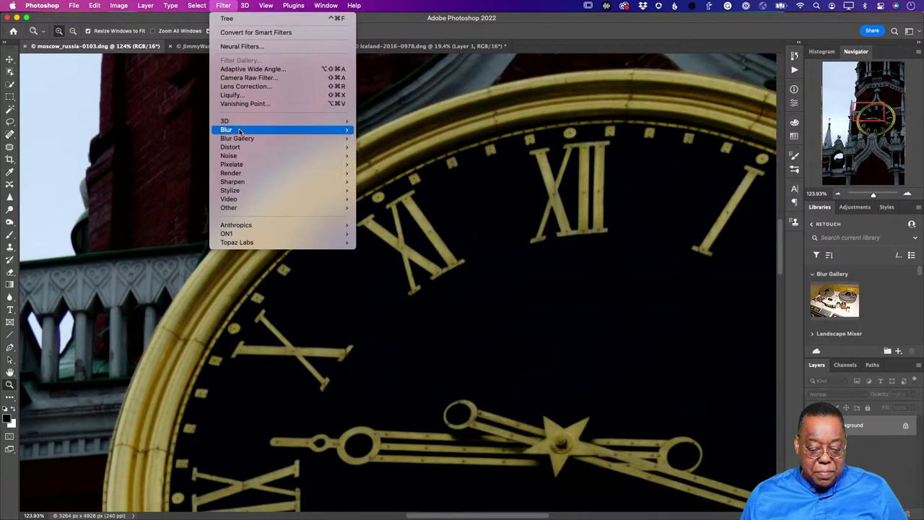
mouse_move(244, 141)
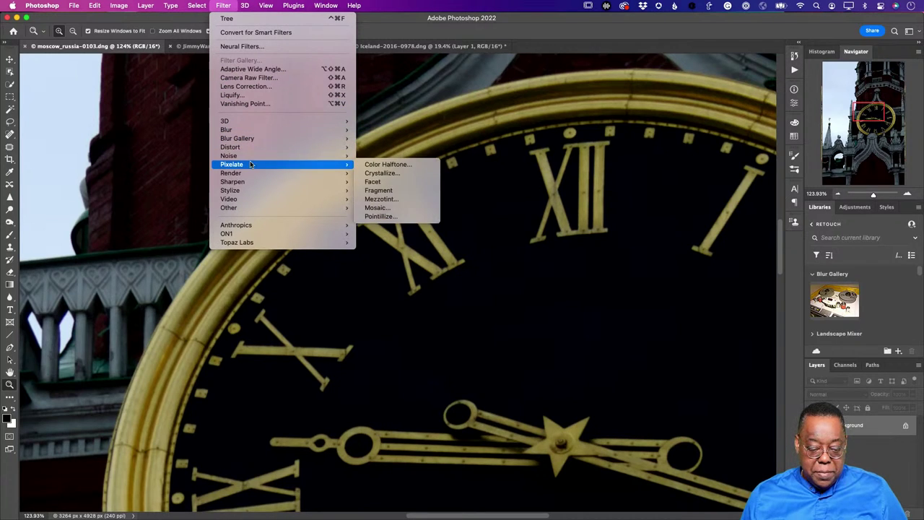
mouse_move(247, 182)
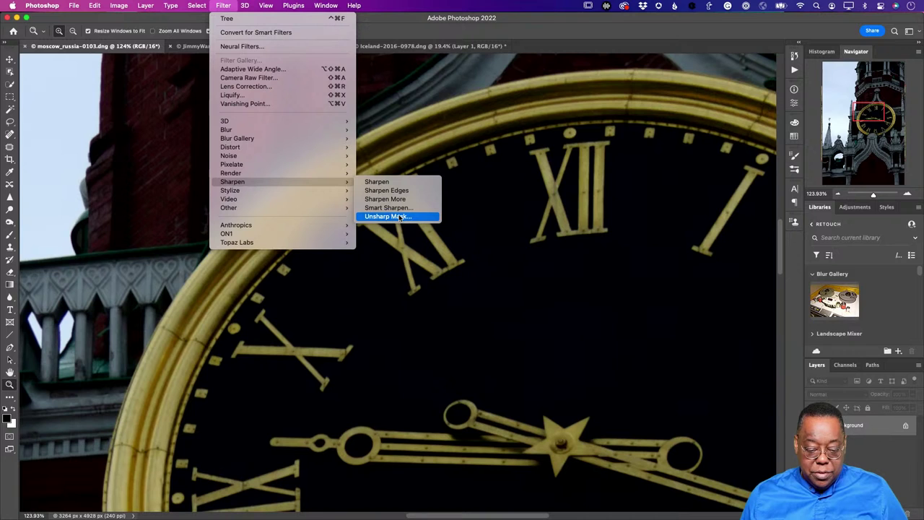
key(Escape)
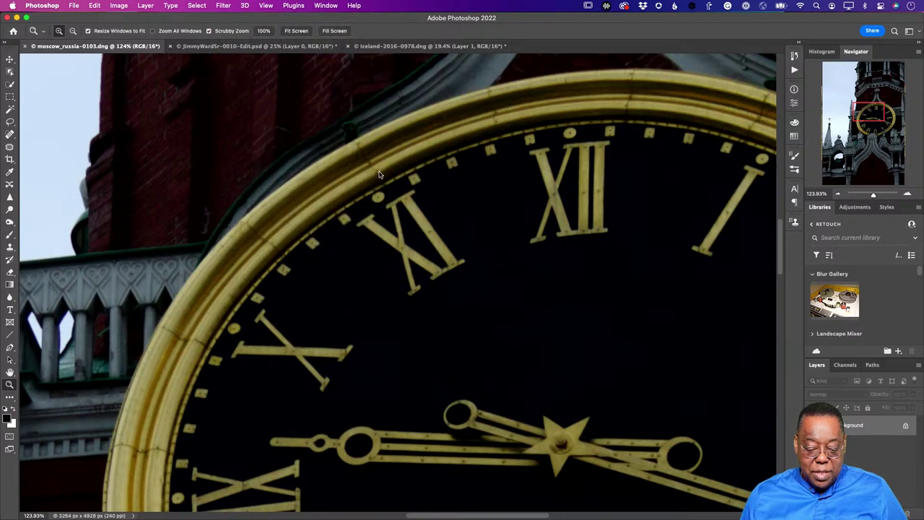
Apply Smart Sharpen to the photo with the amount raised to 411%.
key(h)
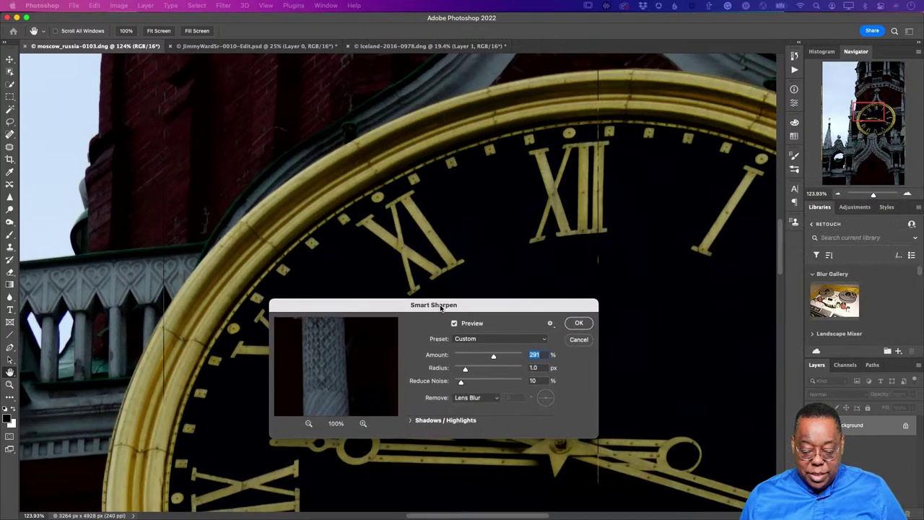
drag(491, 358, 509, 357)
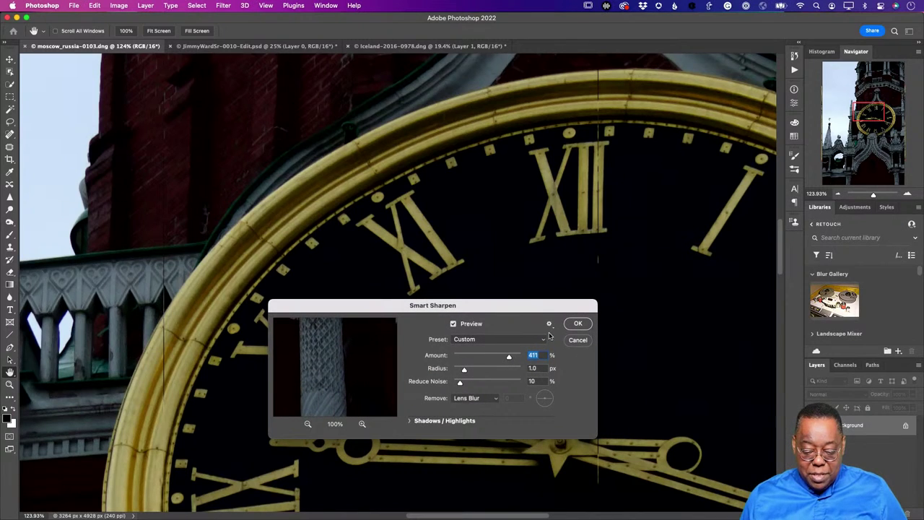
click(577, 325)
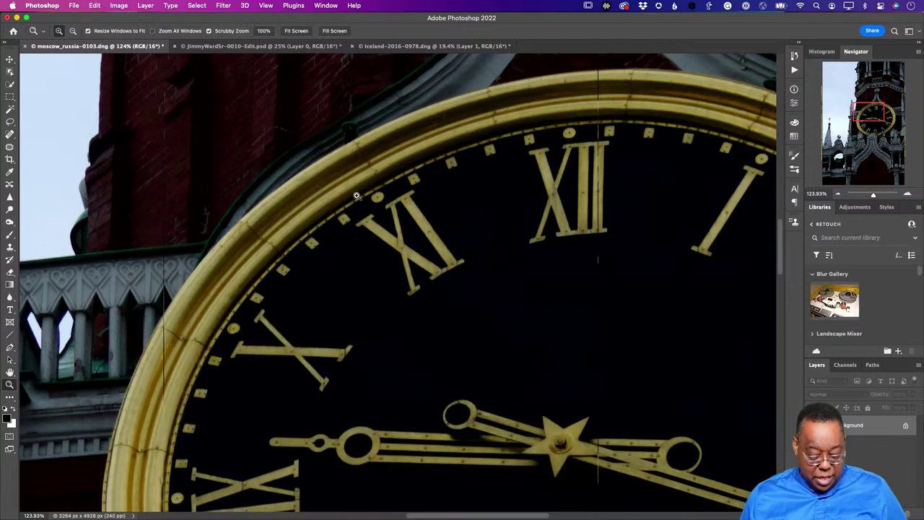
Dismiss the locked-layer warning, inspect the sharpened clock numerals, then fit the tower on screen.
drag(354, 194, 433, 266)
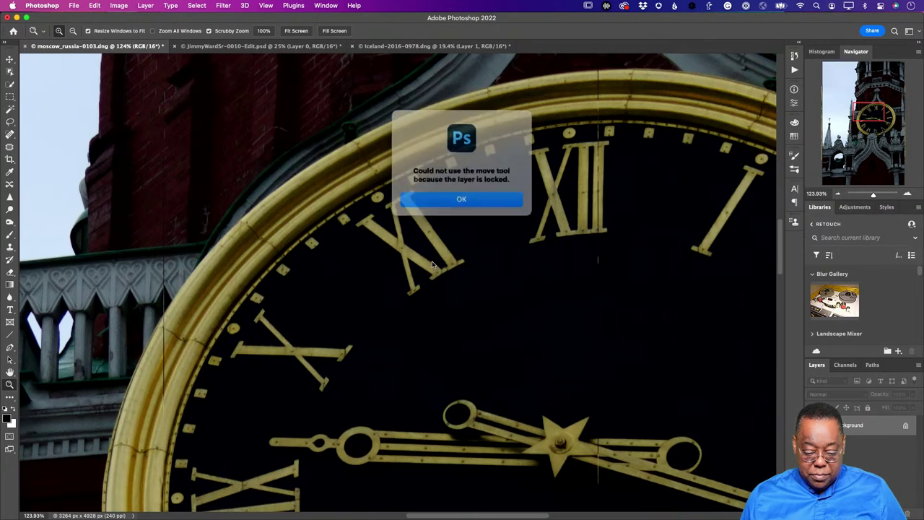
click(462, 196)
drag(401, 218, 551, 265)
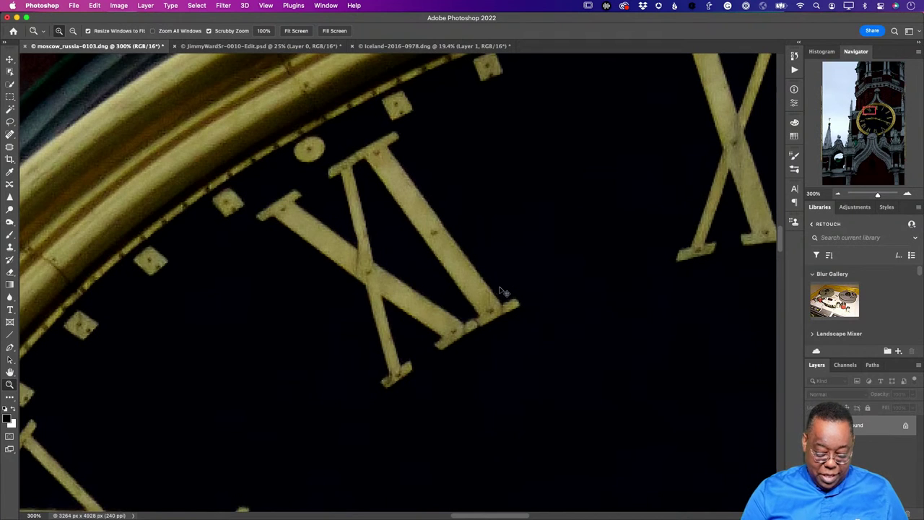
key(super+0)
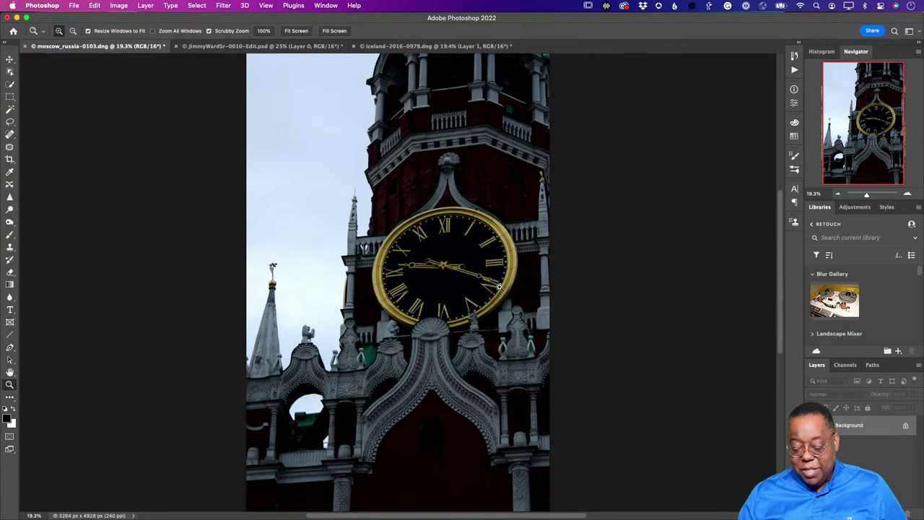